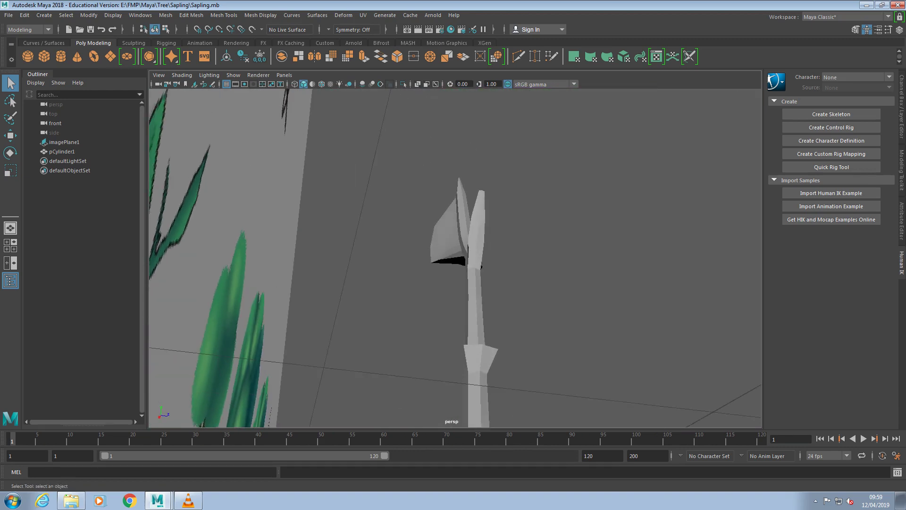
- Scale the outer corner vertices of the small stub on the lower part of the stem
left_click(470, 239)
right_click_drag(470, 239, 434, 229)
left_click(464, 345)
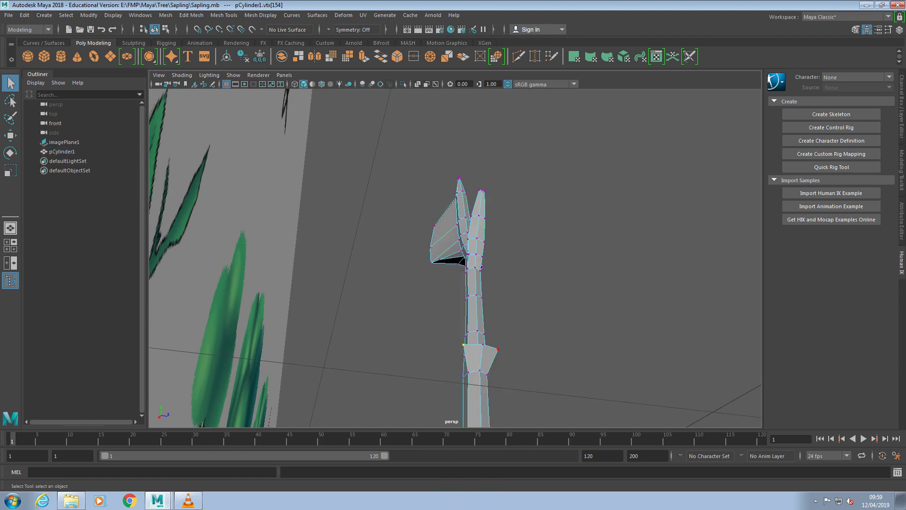
key("r")
left_click_drag(521, 352, 358, 410)
left_click_drag(424, 379, 427, 374)
mouse_move(427, 374)
left_mouse_down("alt")
mouse_move(530, 337)
mouse_move(542, 318)
mouse_move(495, 321)
mouse_move(461, 301)
mouse_move(416, 345)
mouse_move(411, 369)
left_mouse_up("alt")
right_click_drag(444, 228, 490, 215)
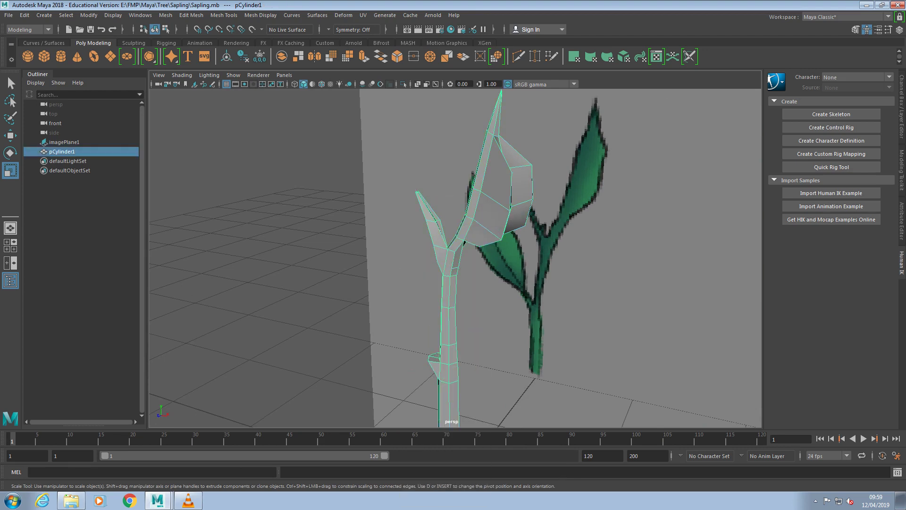
- Extrude the stub's two upper end faces upward and shift them slightly sideways to start the lower branch
right_click_drag(442, 229, 445, 255)
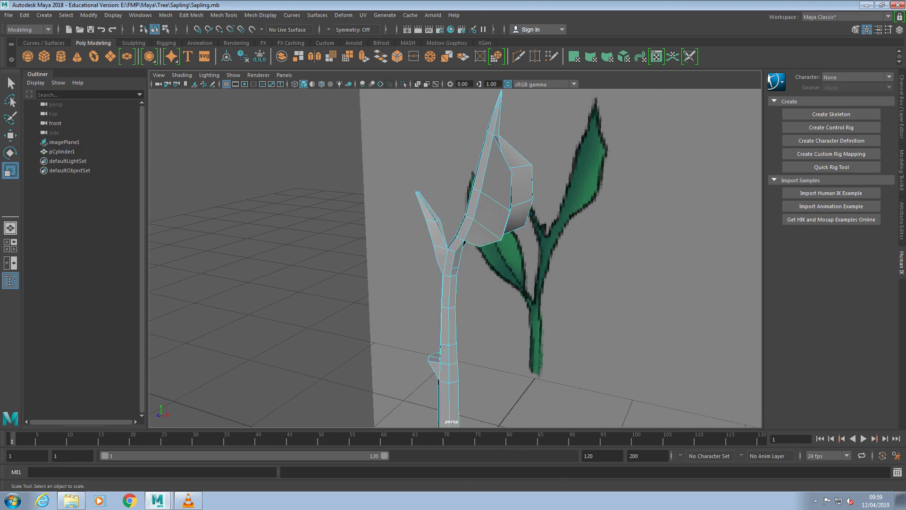
left_click_drag(377, 303, 468, 340, "alt")
scroll(469, 339, "up", 2)
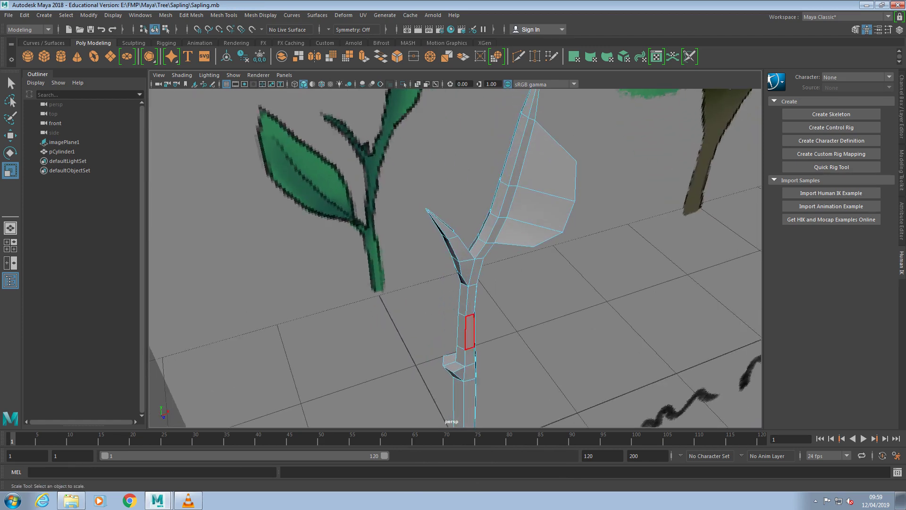
left_click(449, 360)
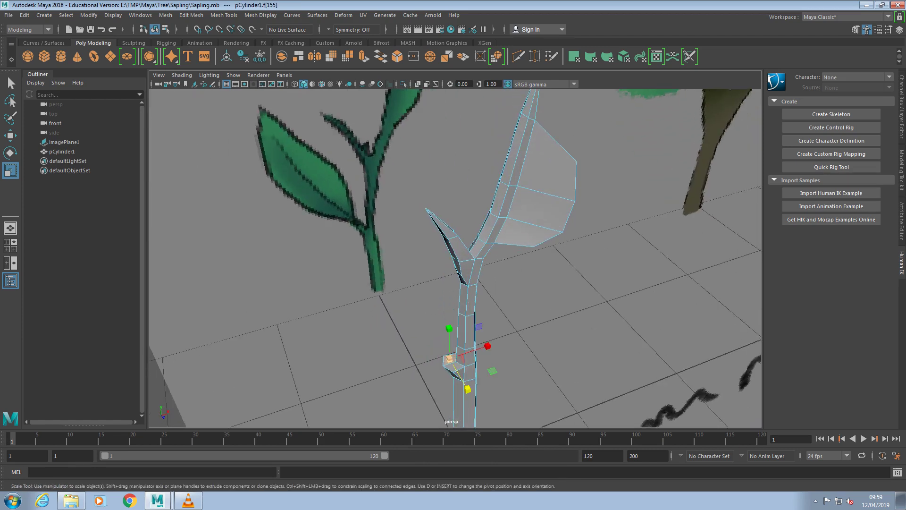
left_click(425, 354)
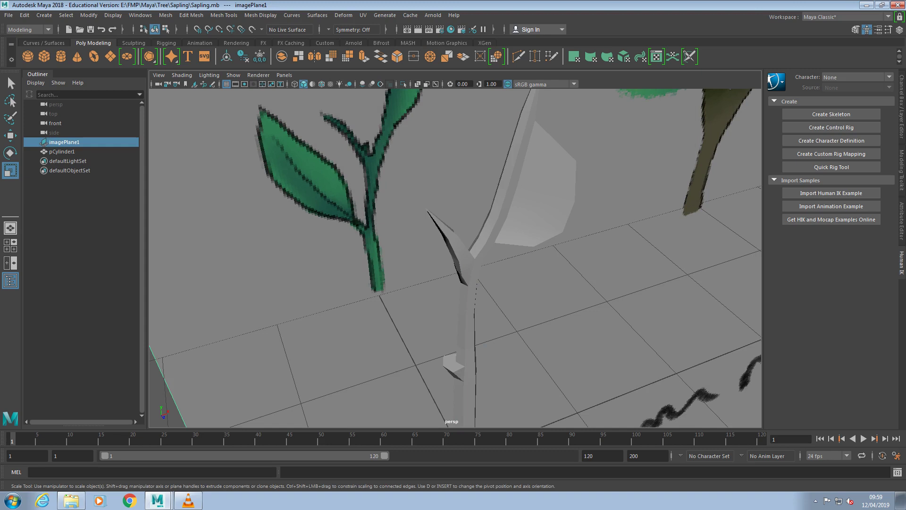
left_click(460, 355)
right_click_drag(434, 228, 439, 255)
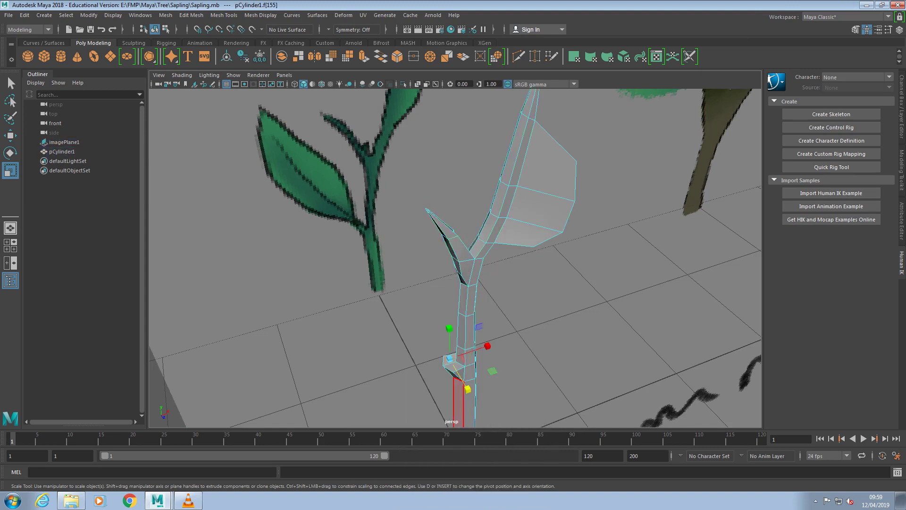
scroll(455, 258, "up", 3)
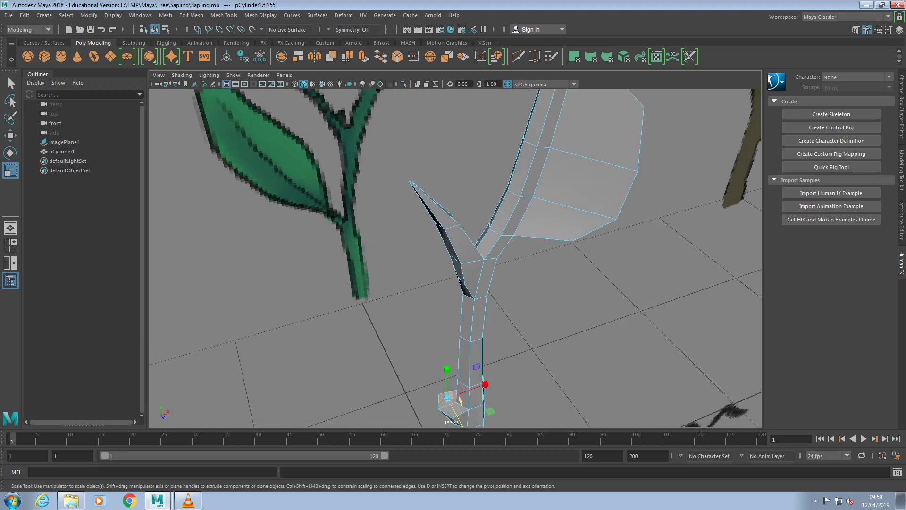
middle_click_drag(455, 302, 451, 239, "alt")
middle_click_drag(479, 353, 473, 331, "alt")
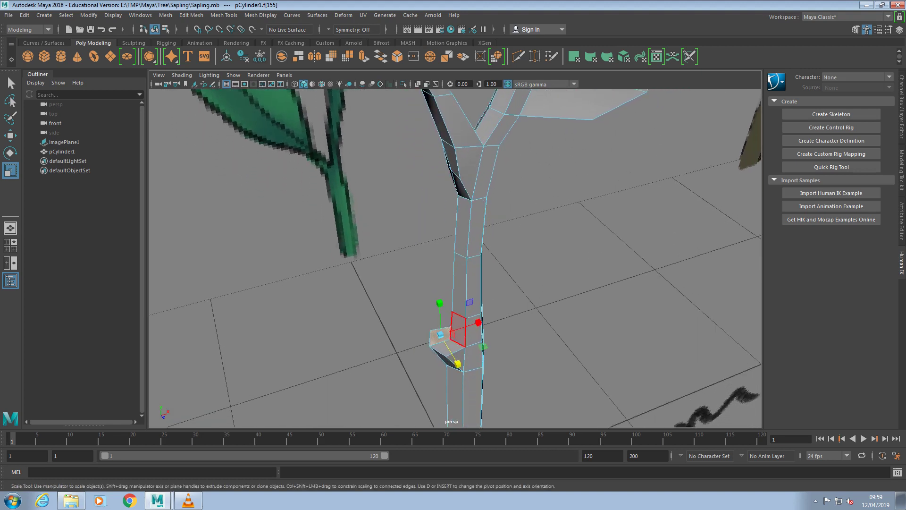
left_click(448, 348, "shift")
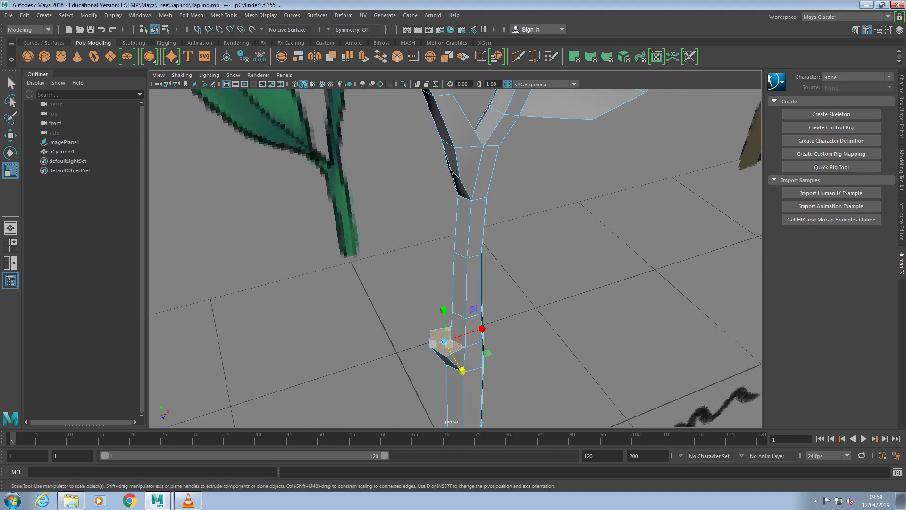
scroll(453, 263, "down", 4)
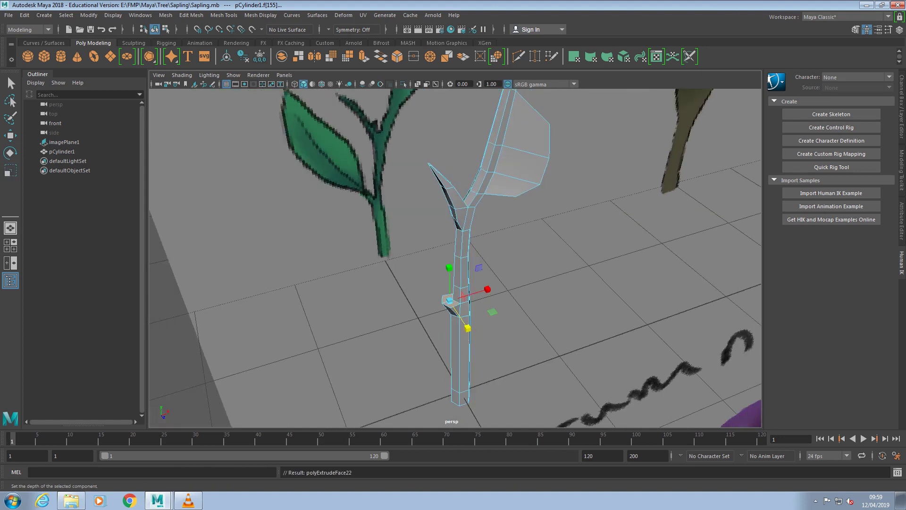
key("ctrl+e")
mouse_move(447, 267)
left_mouse_down()
mouse_move(472, 279)
mouse_move(444, 249)
left_mouse_up()
left_click_drag(499, 243, 498, 244, "alt")
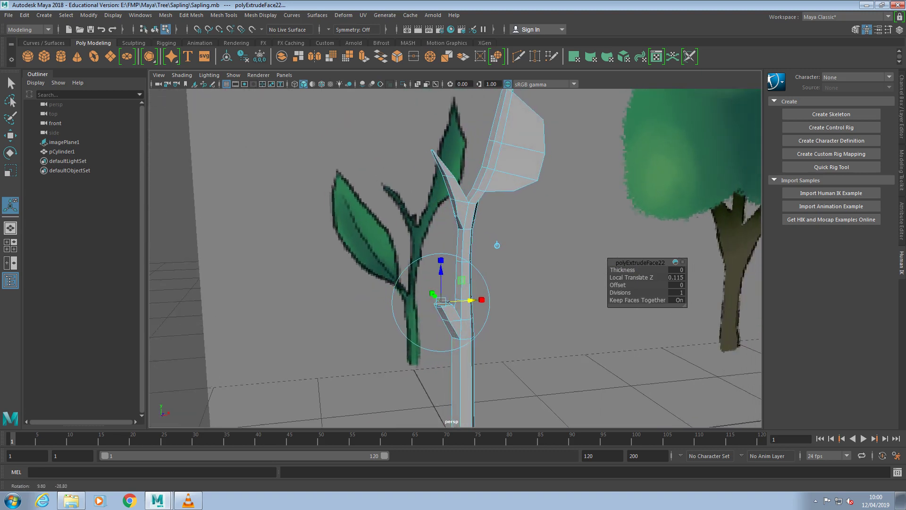
left_click_drag(465, 300, 470, 300)
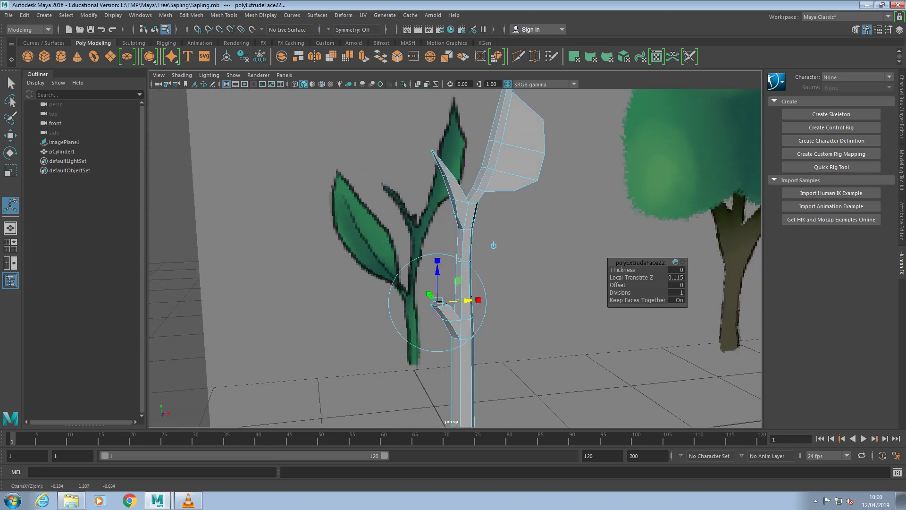
left_click_drag(437, 272, 437, 279)
middle_click_drag(493, 253, 501, 252)
- Extrude the branch's end faces again by about 0.067 in local Z and adjust their position beside the stem
left_click_drag(501, 252, 503, 254, "alt")
key("ctrl+e")
middle_click(503, 254)
middle_click_drag(503, 247, 494, 247)
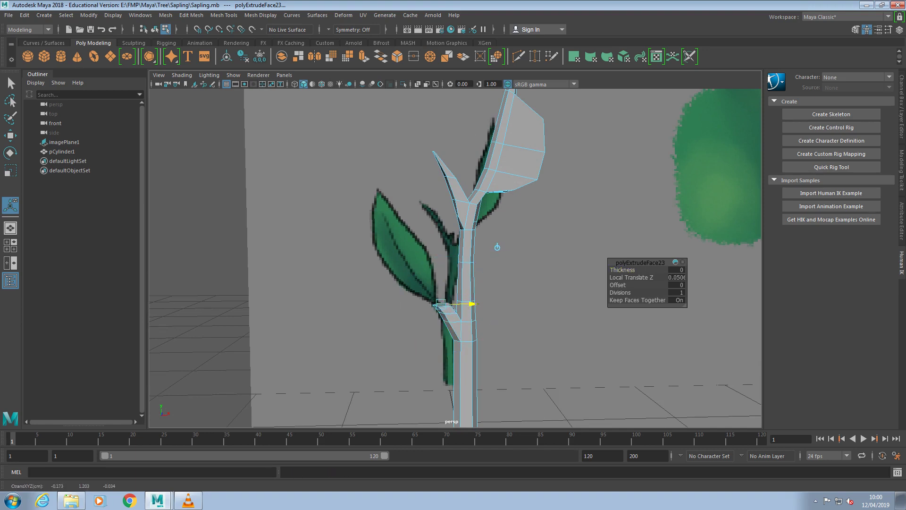
left_click_drag(441, 272, 485, 284)
mouse_move(498, 243)
left_mouse_down("alt")
mouse_move(484, 243)
mouse_move(497, 244)
left_mouse_up("alt")
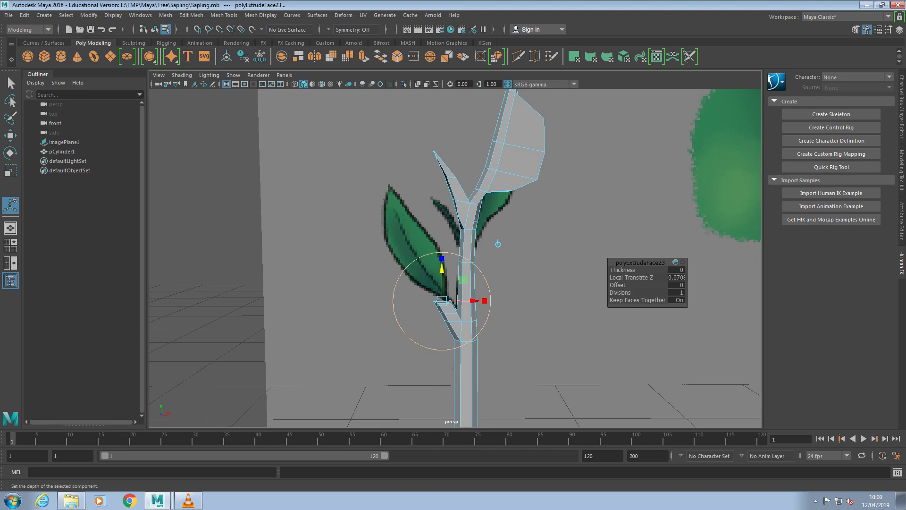
middle_click_drag(498, 244, 497, 241)
left_click_drag(442, 267, 442, 270)
left_click_drag(474, 301, 475, 301)
middle_click_drag(498, 244, 499, 245)
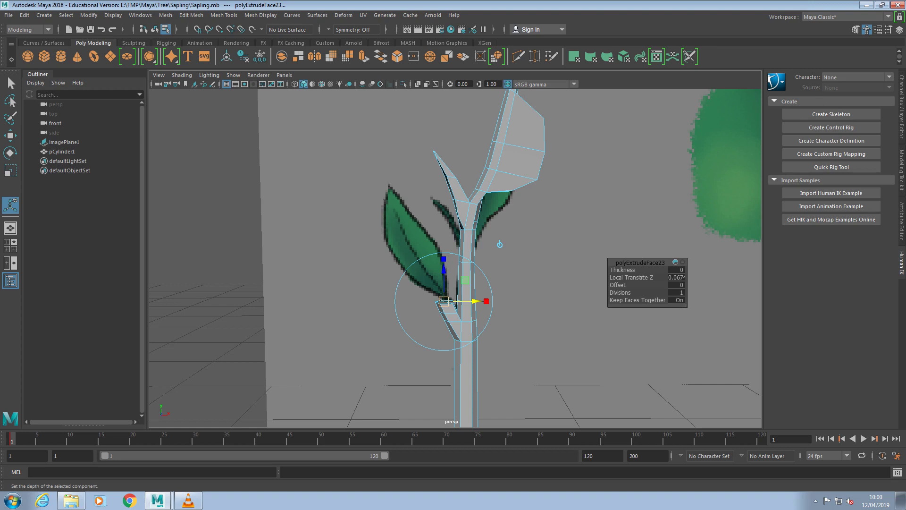
- Extrude the branch's end faces by about 0.101 in local Z and shift them outward from the stem
key("ctrl+e")
left_click_drag(444, 272, 443, 254)
mouse_move(478, 284)
left_mouse_down()
mouse_move(453, 284)
mouse_move(464, 283)
left_mouse_up()
left_click_drag(430, 254, 430, 259)
middle_click_drag(485, 232, 486, 231)
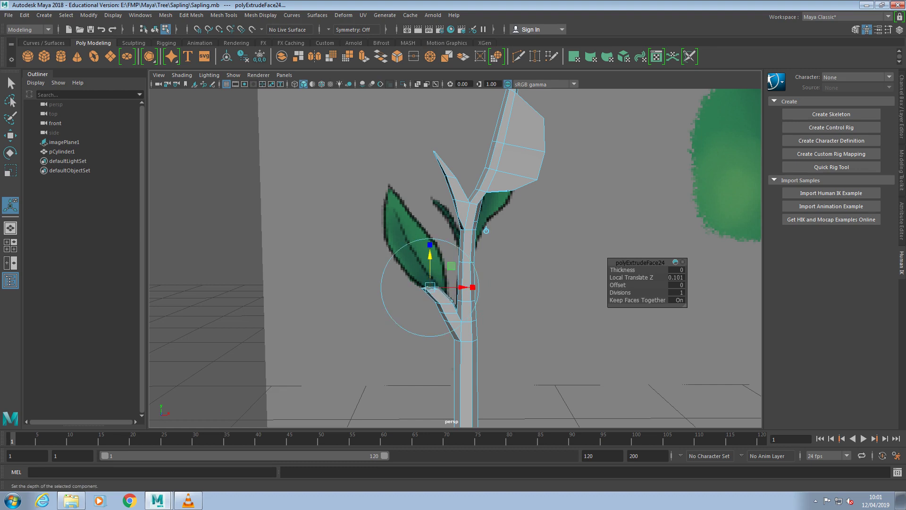
- Reselect the branch's end faces and extrude a longer segment, 0.248 in local Z, slanting up and away from the stem
key("ctrl+e")
key("alt+d")
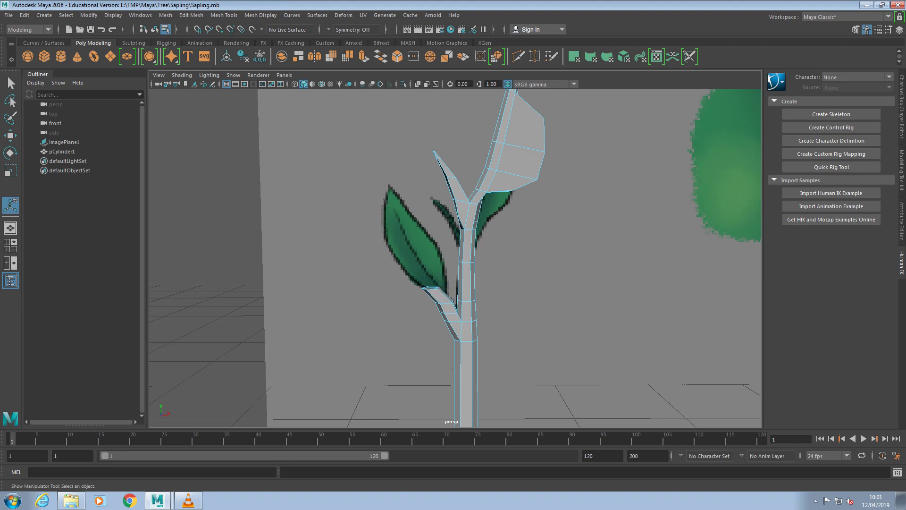
left_click_drag(439, 255, 429, 194, "alt")
left_click(432, 275)
left_click(431, 282, "shift")
key("ctrl+e")
left_click_drag(462, 219, 418, 219)
left_click_drag(387, 188, 386, 221)
left_click_drag(418, 253, 437, 253)
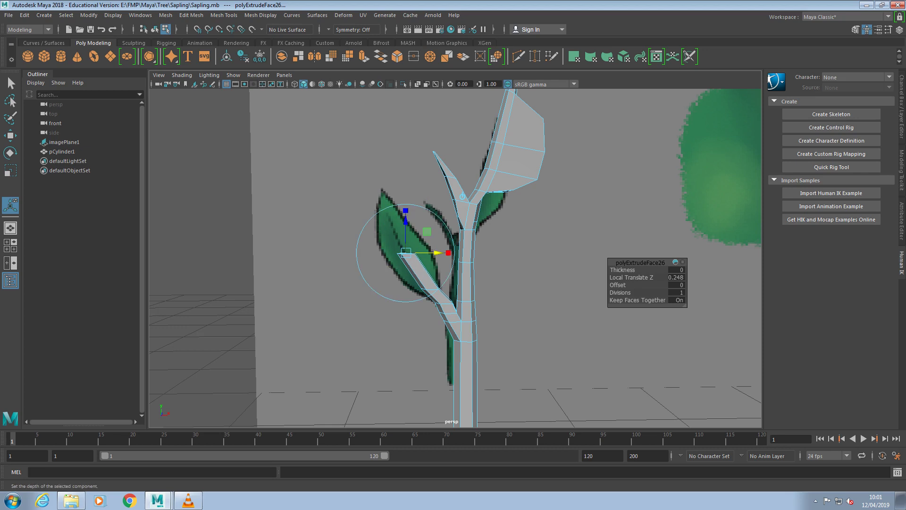
- Extrude the branch tip upward by 0.344 in local Z and move it slightly away from the stem
key("ctrl+e")
left_click_drag(406, 222, 406, 174)
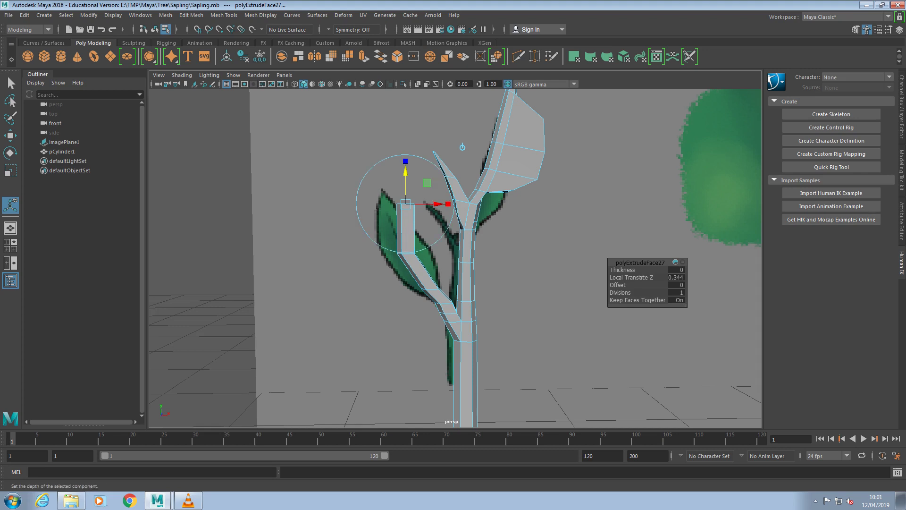
mouse_move(437, 204)
left_mouse_down()
mouse_move(450, 204)
mouse_move(430, 204)
left_mouse_up()
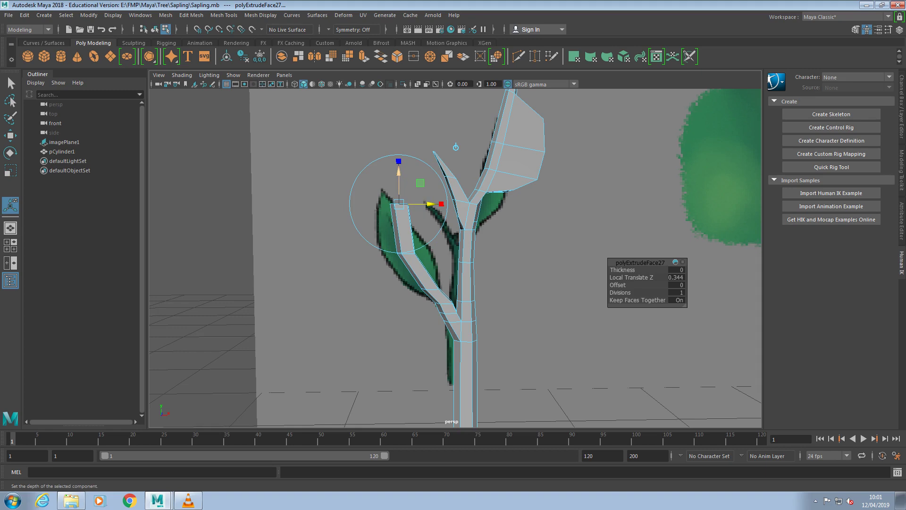
- Try to scale the side faces along both sides of the new branch in the depth direction
left_click_drag(463, 215, 387, 240, "alt")
left_click(435, 262)
left_click(429, 219, "shift")
left_click(447, 289, "shift")
left_click_drag(432, 222, 557, 245, "alt")
left_click(451, 300, "shift")
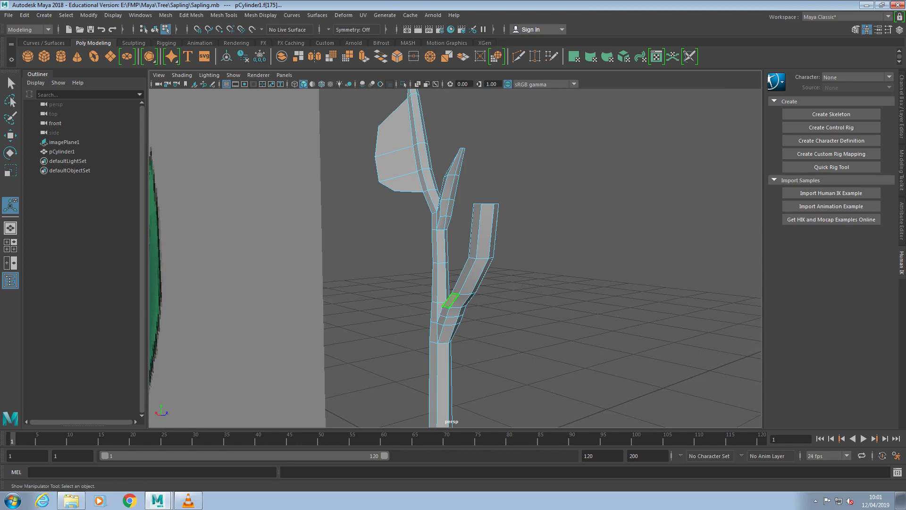
left_click(464, 276, "shift")
left_click(475, 231, "shift")
left_click(474, 276, "shift")
left_click_drag(474, 277, 408, 359, "alt")
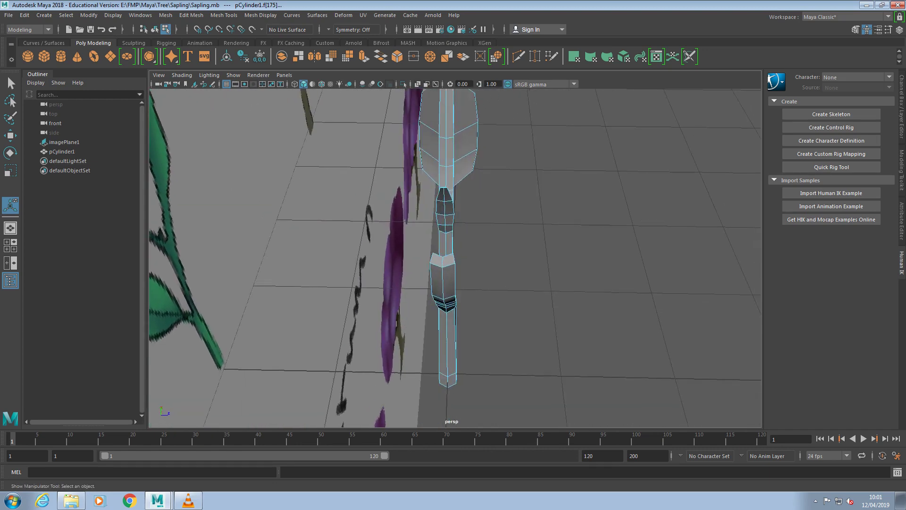
key("r")
left_click_drag(487, 278, 443, 279)
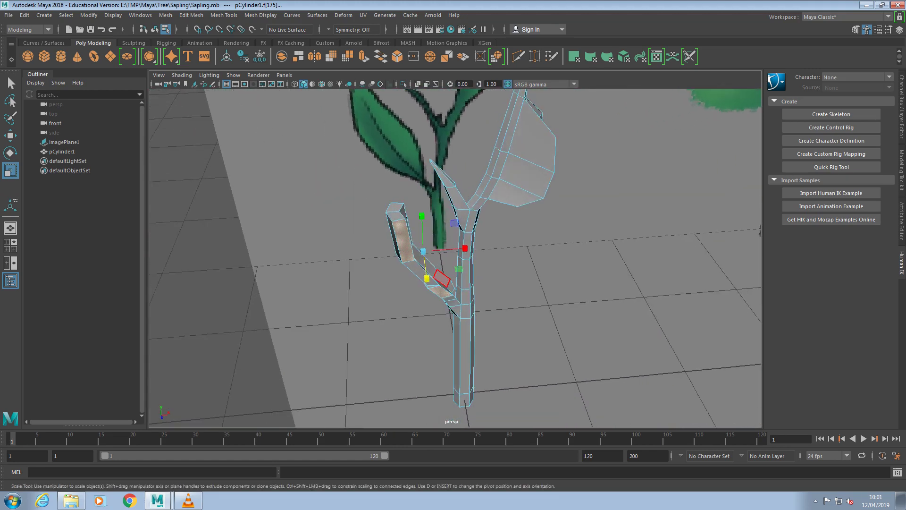
- Undo the scaling of the branch's side faces
key("shift+z")
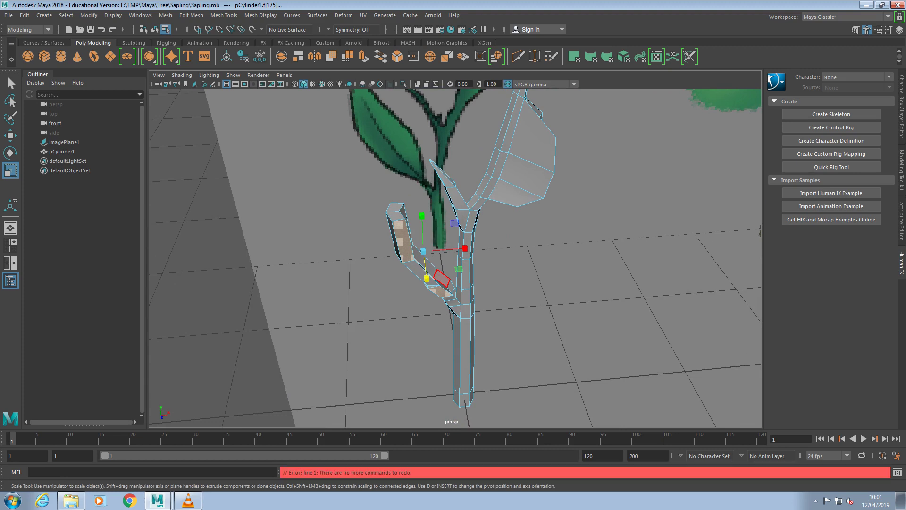
key("ctrl+z")
left_click(423, 251)
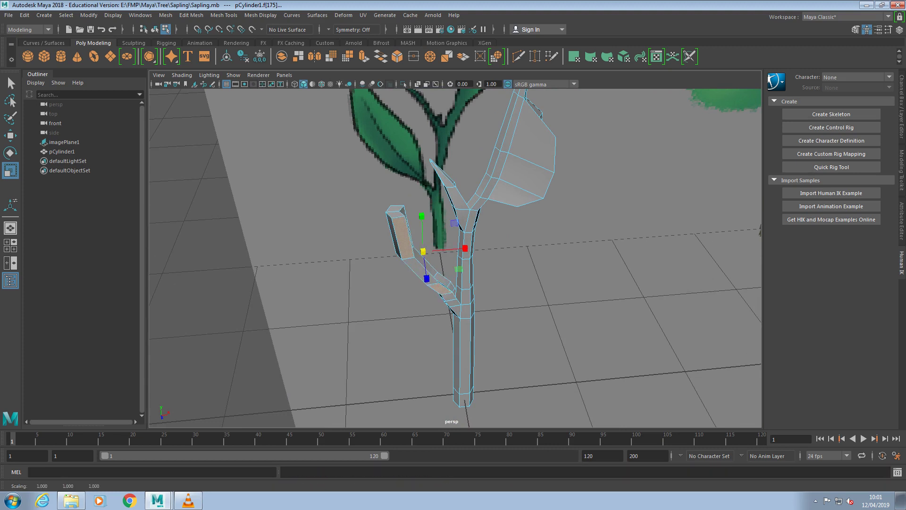
left_click(416, 271, "shift")
left_click_drag(416, 271, 377, 253, "alt")
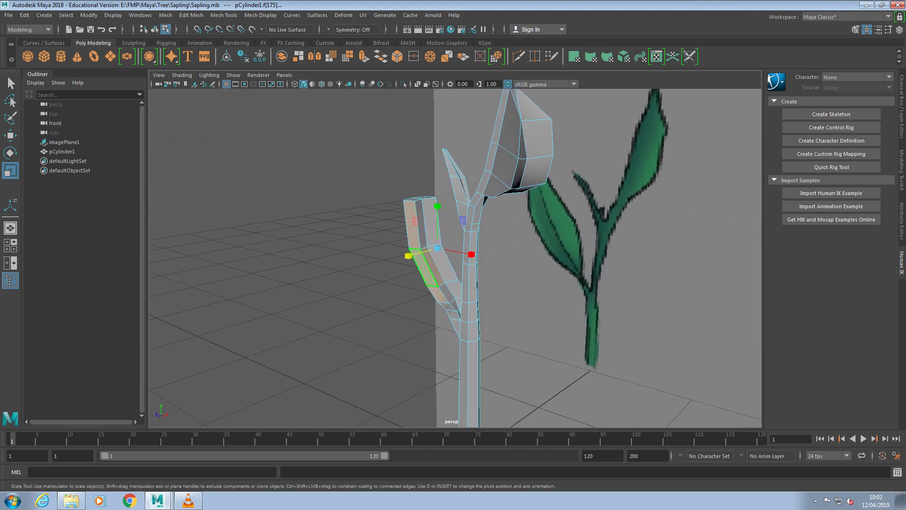
- Try to widen the branch's middle segment by scaling its opposite side faces about 1.82 along Z, and undo the scaling
left_click(432, 267)
left_click(433, 266)
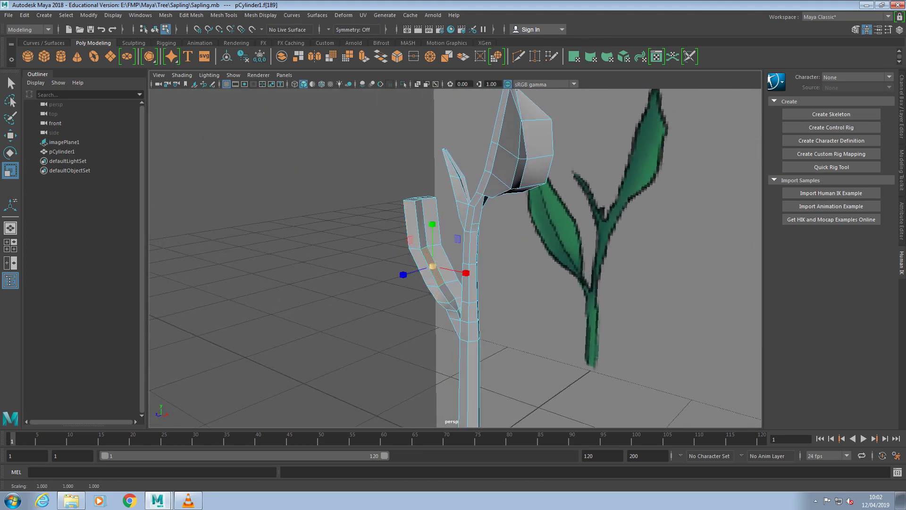
left_click(423, 266)
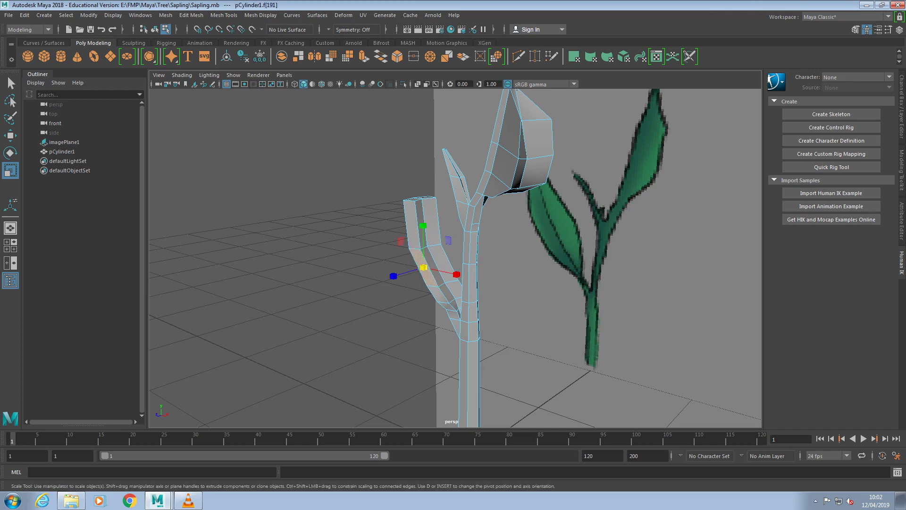
key("f")
left_click_drag(425, 265, 301, 268, "alt")
left_click(454, 275, "shift")
left_click_drag(455, 275, 291, 287, "alt")
left_click_drag(378, 257, 358, 257, "alt")
left_click_drag(409, 273, 411, 207)
left_click_drag(481, 250, 505, 243, "alt")
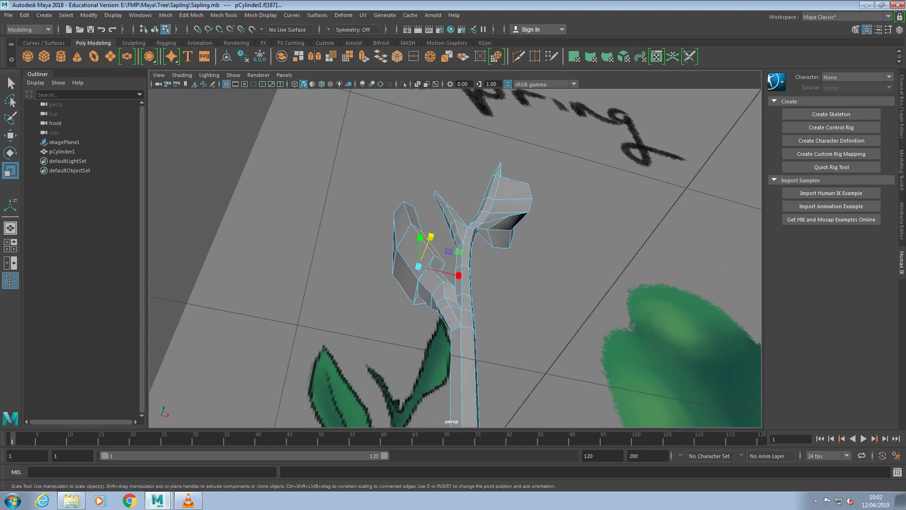
key("shift+z")
key("z")
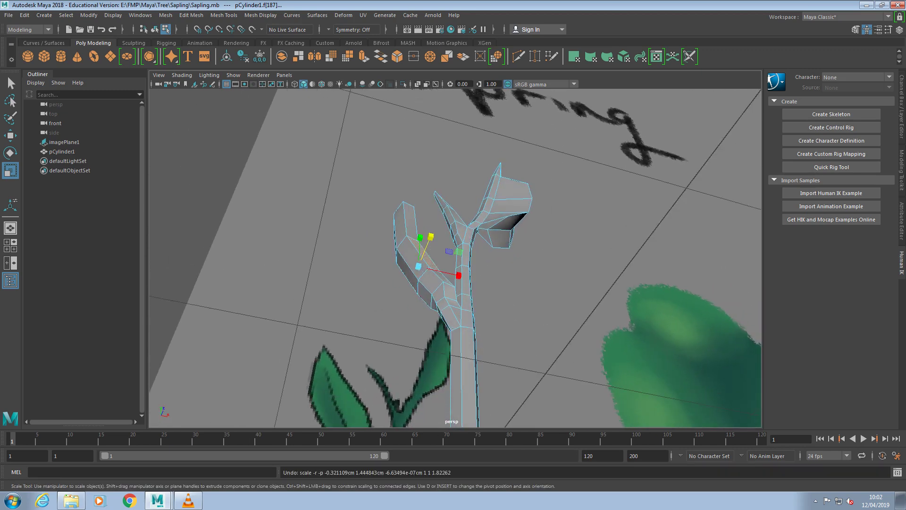
left_click_drag(482, 250, 373, 313, "alt")
left_click(373, 313)
left_click(438, 264)
mouse_move(517, 292)
left_mouse_down()
mouse_move(469, 285)
mouse_move(513, 285)
left_mouse_up()
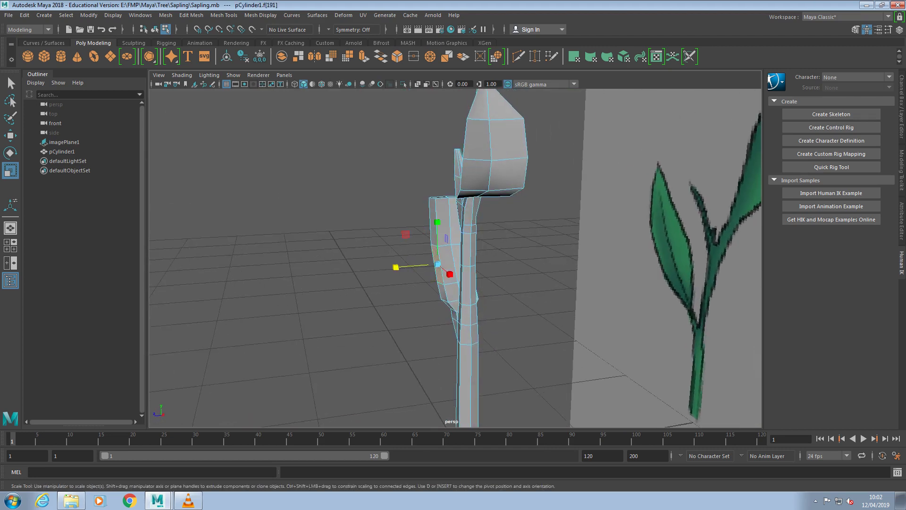
left_click_drag(513, 285, 492, 267)
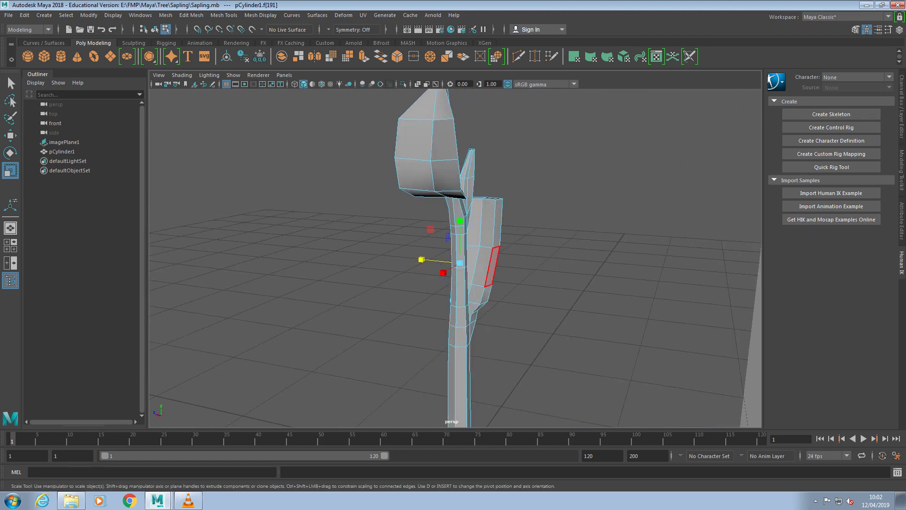
left_click_drag(524, 273, 630, 277, "alt")
left_click(515, 274)
left_click(495, 267)
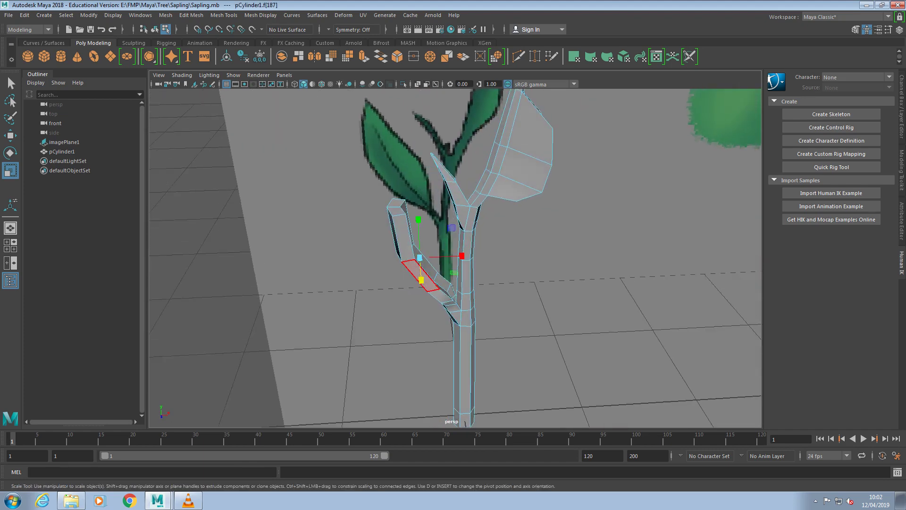
left_click_drag(339, 302, 481, 293, "alt")
left_click_drag(482, 292, 366, 230, "alt")
left_click_drag(444, 241, 427, 405, "alt")
key("ctrl+y")
key("z")
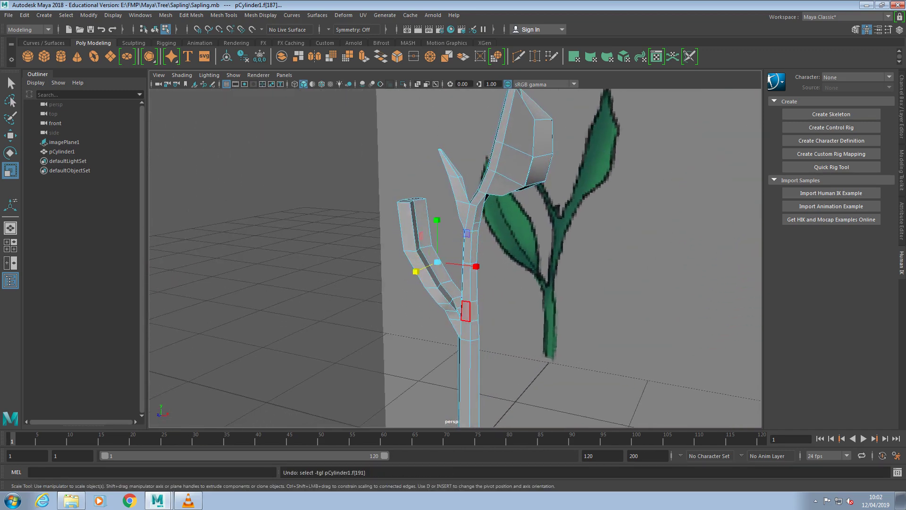
- Switch to vertex selection and widen the middle of the lower leaf by scaling its side vertices outward in depth
right_click(432, 228)
left_click(386, 228)
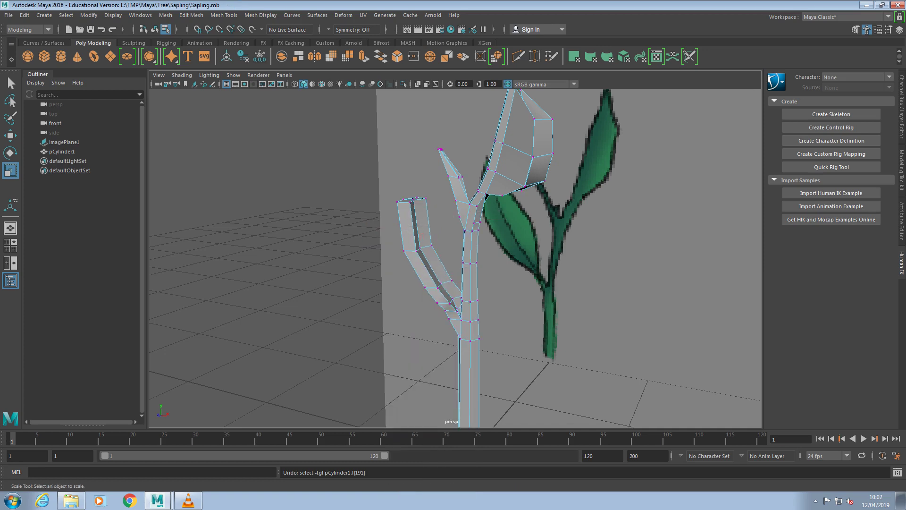
left_click_drag(400, 244, 438, 249)
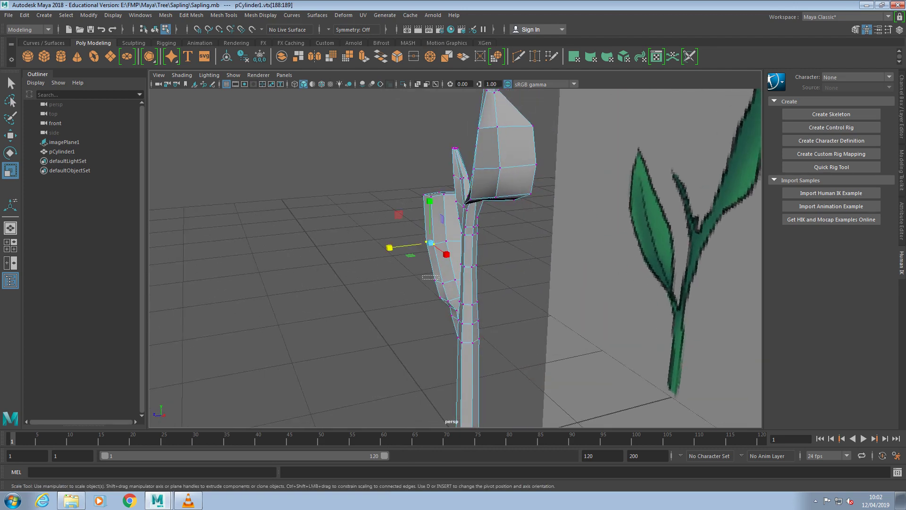
left_click_drag(438, 249, 303, 280, "alt")
left_click_drag(376, 336, 474, 405, "alt")
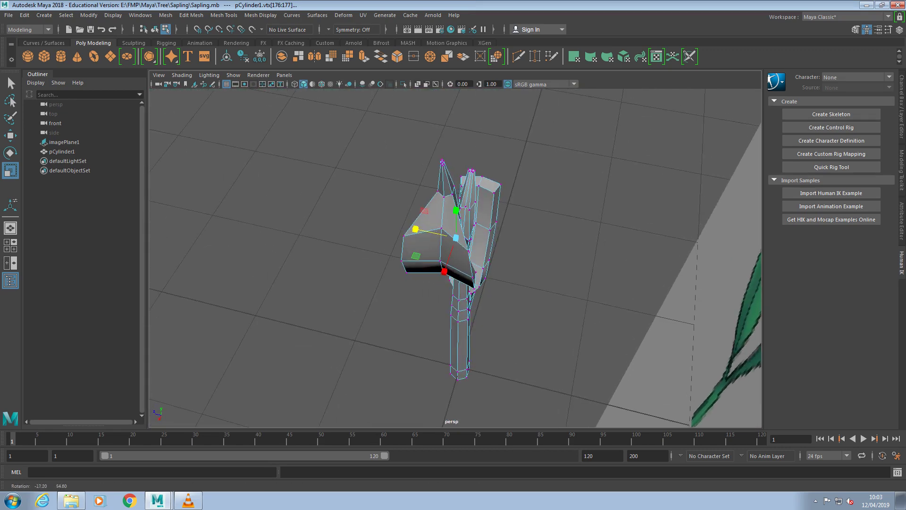
left_click_drag(512, 239, 486, 218)
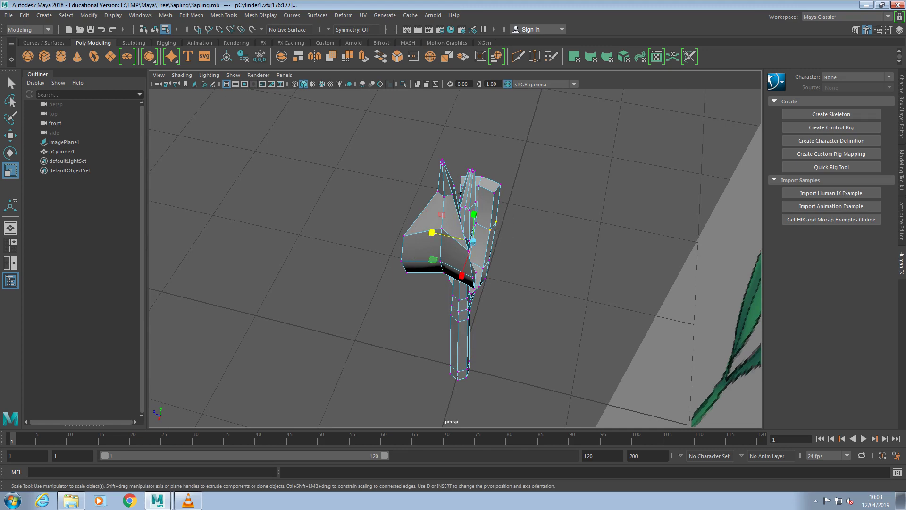
left_click_drag(502, 268, 497, 213, "shift")
left_click_drag(419, 258, 439, 237)
left_click_drag(410, 270, 393, 359)
- Taper the lower leaf by scaling the vertices at its tip closer together
left_click_drag(416, 166, 444, 196)
left_click_drag(470, 166, 502, 191)
left_click_drag(405, 165, 533, 141)
left_click_drag(449, 202, 426, 198)
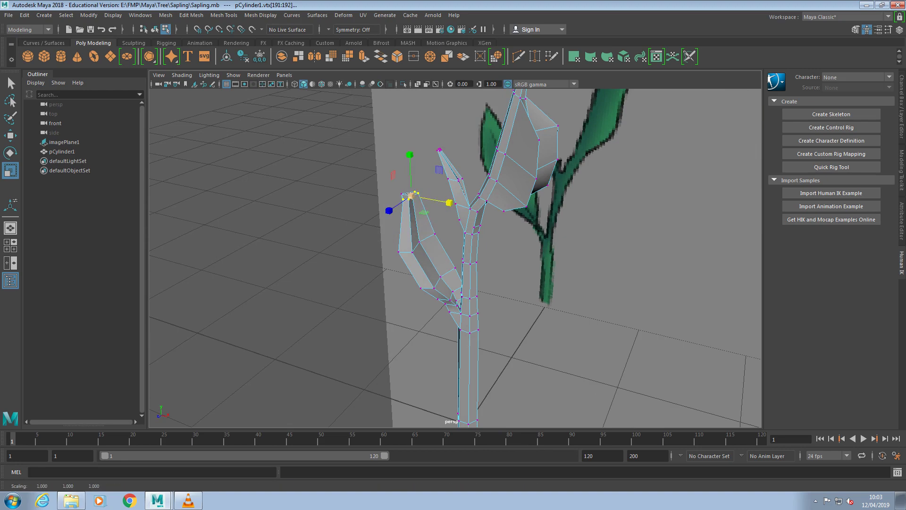
left_click_drag(302, 236, 288, 272, "alt")
- Move the outermost vertex of the lower leaf's tip along X toward the stem, to about X -0.48
left_click(397, 213)
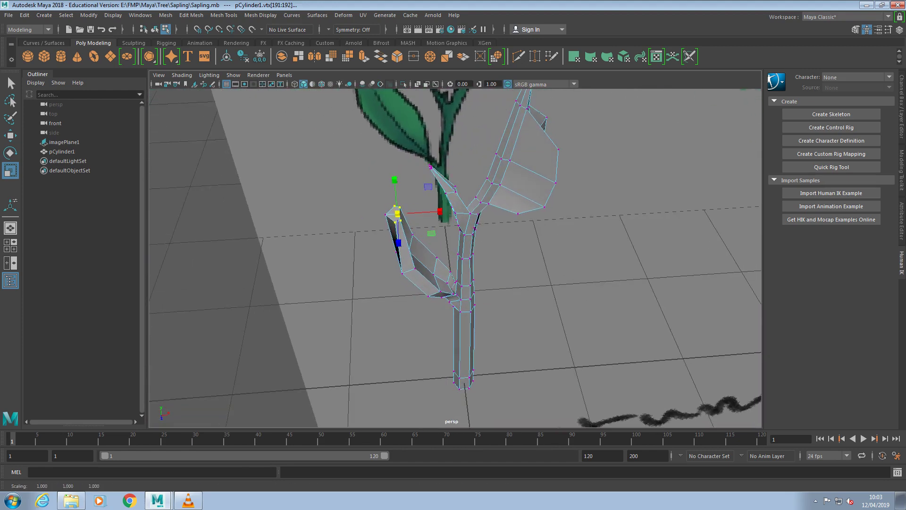
left_click(386, 215)
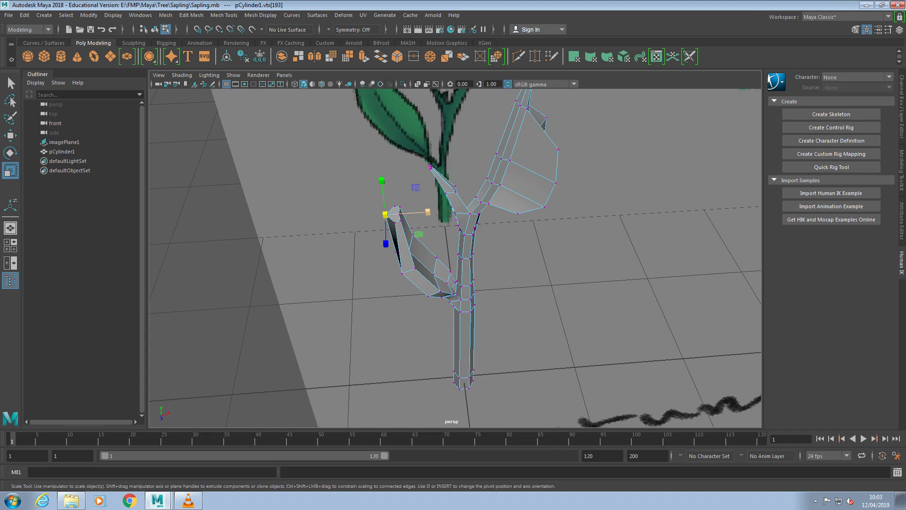
key("w")
left_click_drag(428, 212, 433, 212)
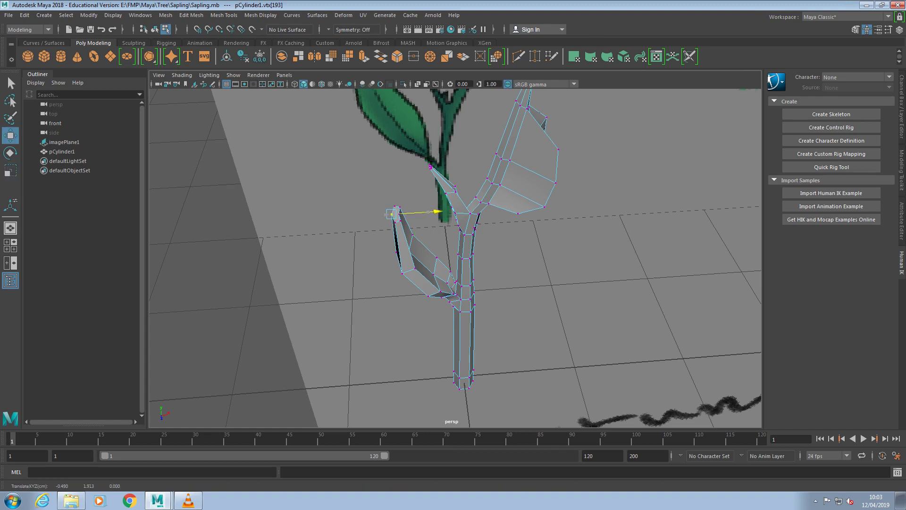
- Select the vertices of the two widest rows in the middle of the lower leaf
key("alt+d")
left_click_drag(455, 258, 437, 278, "alt")
left_click_drag(409, 230, 385, 270)
left_click_drag(527, 229, 459, 270)
- Try to narrow the leaf's middle vertices along X and stretch them along Y, and undo both scalings
key("r")
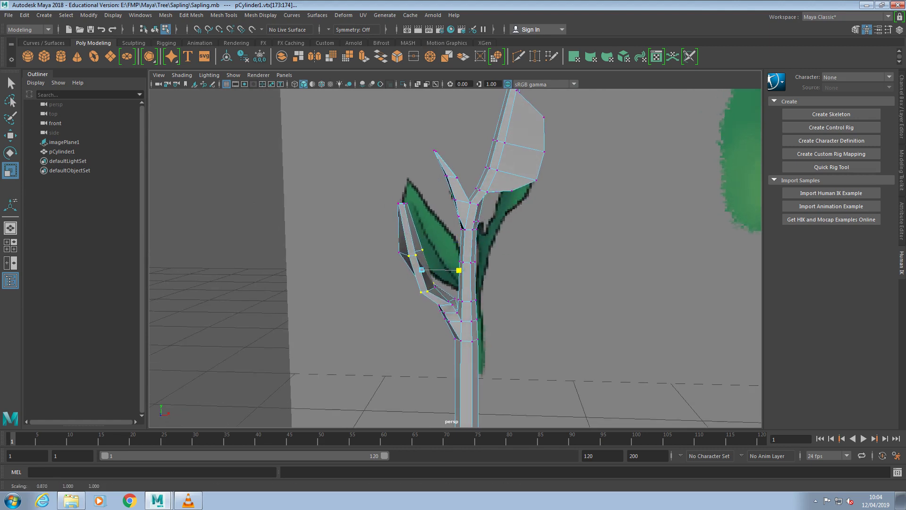
left_click_drag(421, 231, 422, 221)
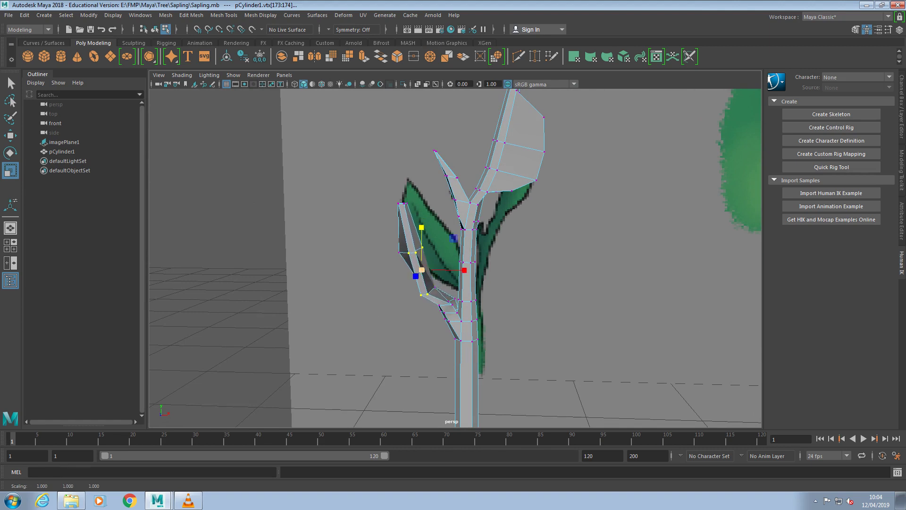
key("ctrl+z")
key("ctrl+z")
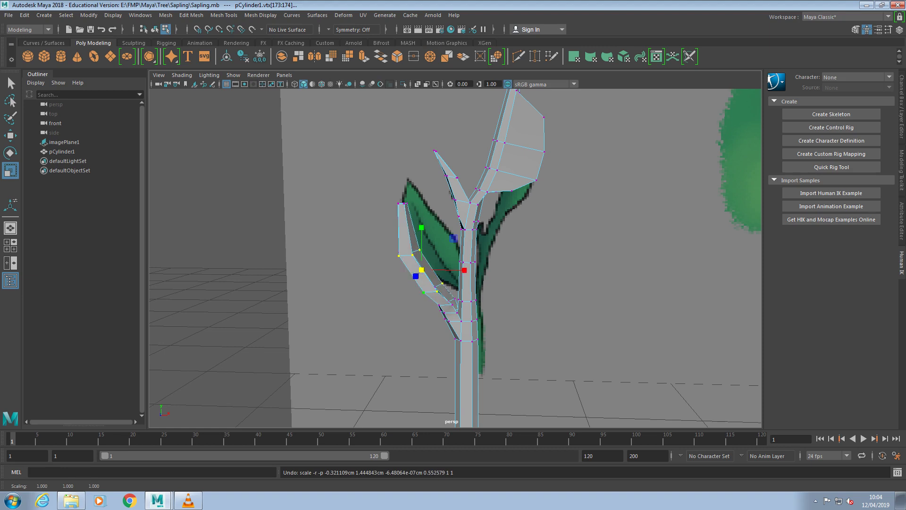
- Try scaling the leaf's middle vertices along X, Z and Y in turn, and undo the changes
mouse_move(464, 270)
left_mouse_down()
mouse_move(453, 270)
mouse_move(470, 270)
left_mouse_up()
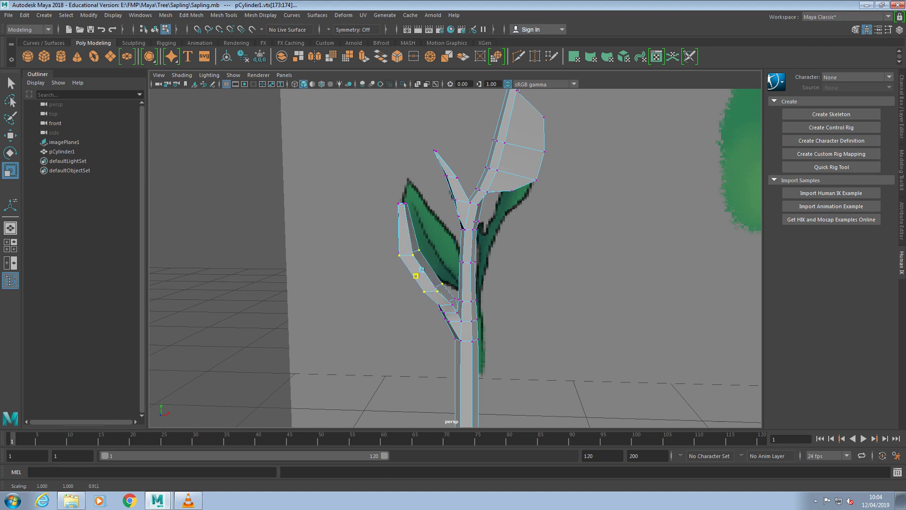
left_click_drag(415, 277, 420, 273)
left_click_drag(422, 227, 422, 233)
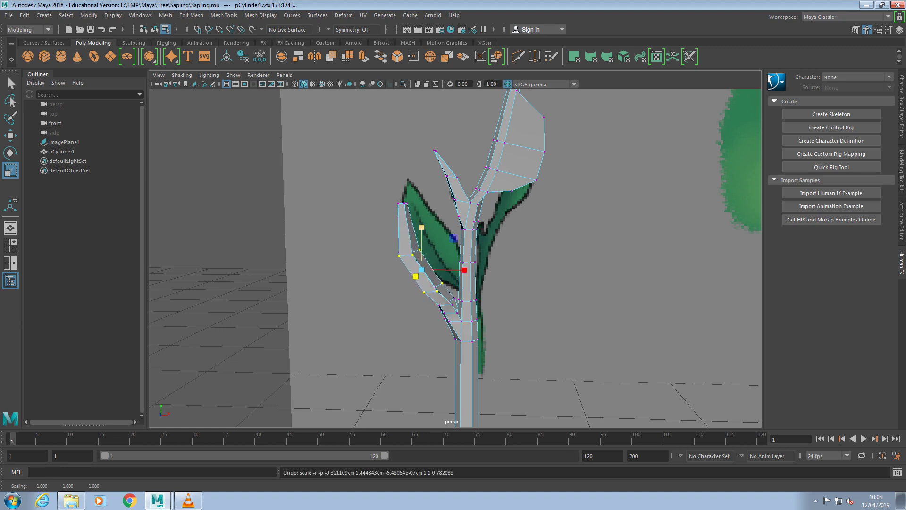
left_click_drag(422, 236, 422, 236)
left_click_drag(465, 270, 460, 270)
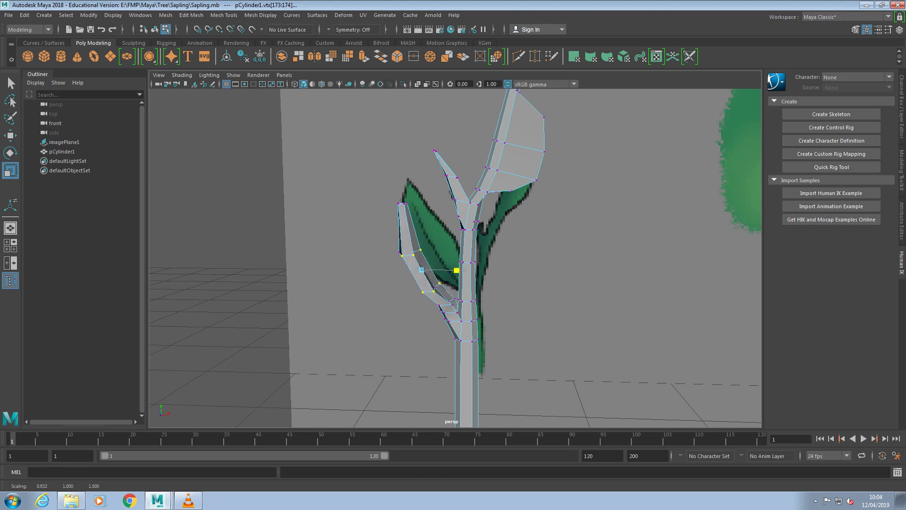
key("ctrl+z")
- Move the lower leaf's middle vertices along X toward the stem, to about X -0.271
left_click_drag(543, 264, 410, 259, "alt")
left_click(410, 259)
left_click_drag(509, 250, 486, 292, "alt")
left_click_drag(392, 264, 418, 255, "alt")
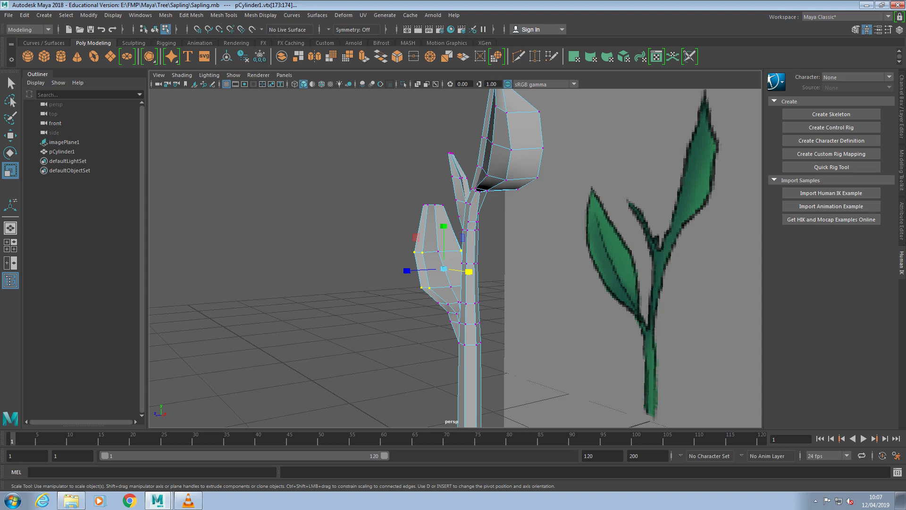
left_click_drag(283, 255, 708, 264, "alt")
left_click_drag(642, 255, 779, 250, "alt")
left_click_drag(519, 255, 573, 254, "alt")
key("w")
left_click_drag(466, 271, 468, 271)
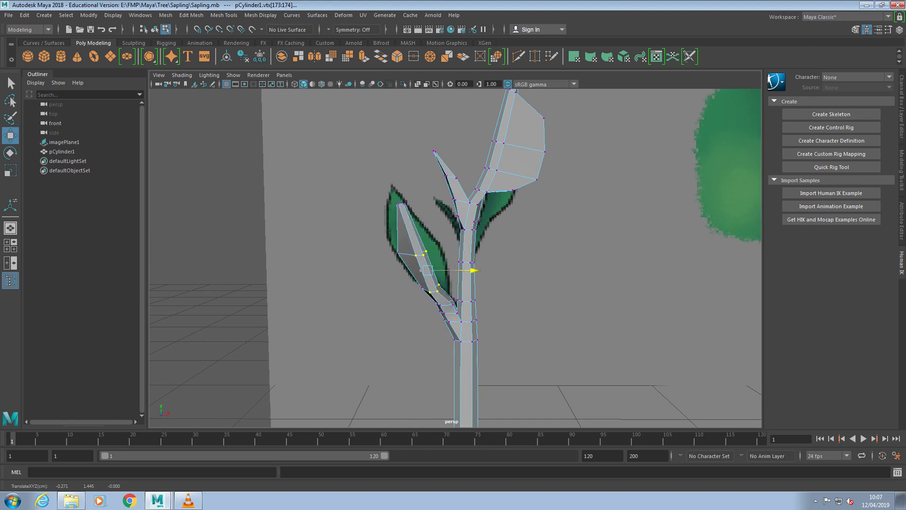
- Rotate the lower leaf's middle vertices slightly about Z and raise them to about Y 1.485 cm
key("e")
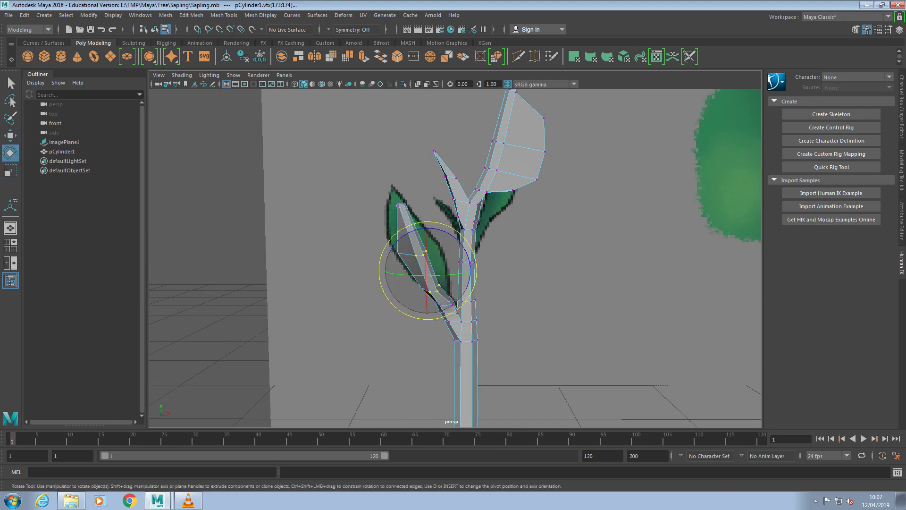
left_click_drag(468, 273, 467, 285)
key("w")
left_click_drag(428, 224, 373, 248)
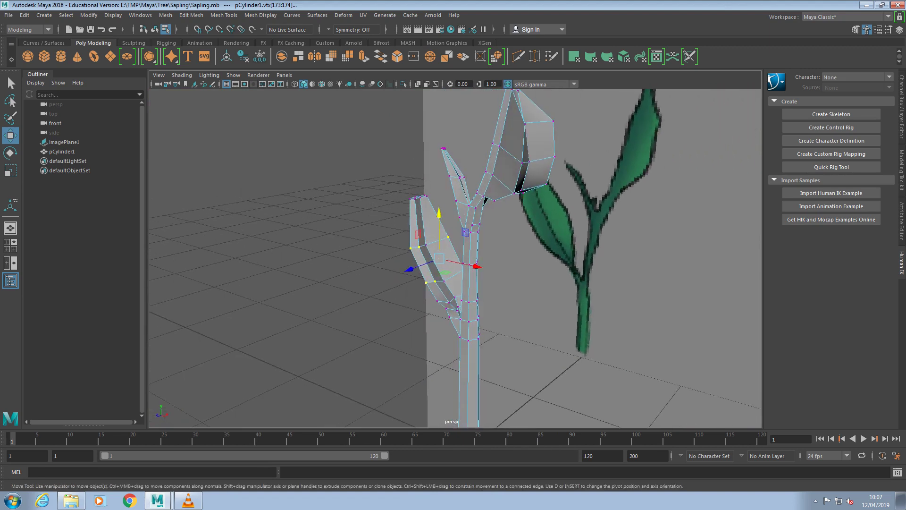
- Scale the lower leaf's middle vertices slightly narrower along X and undo the extra scaling of about 1.05 along Z
key("r")
left_click_drag(474, 266, 466, 264)
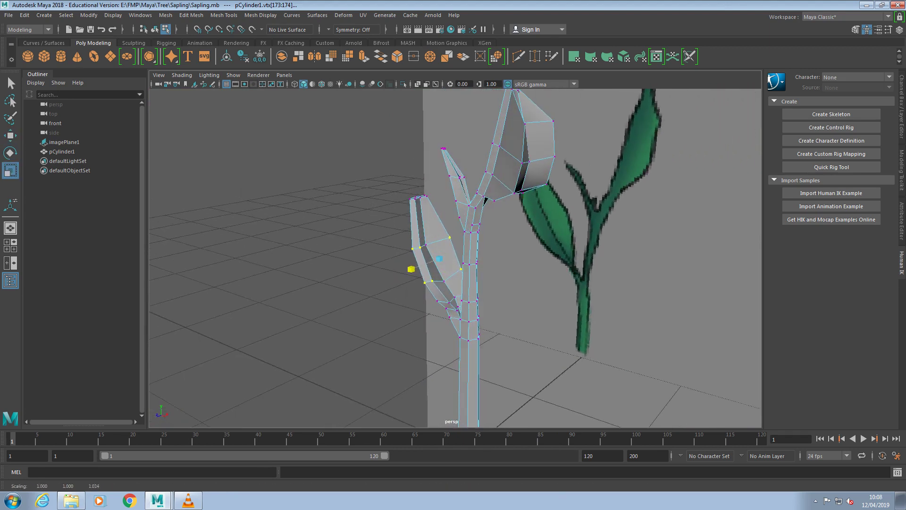
key("ctrl+z")
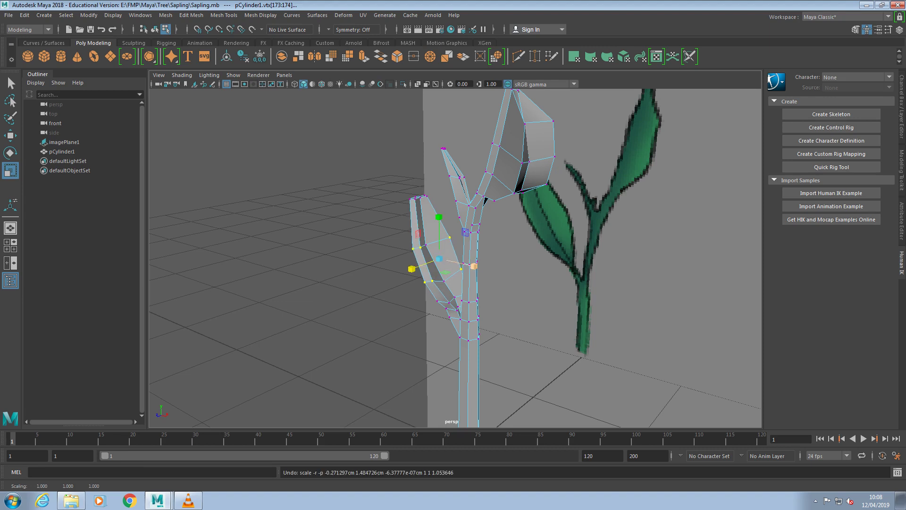
left_click_drag(473, 266, 522, 248)
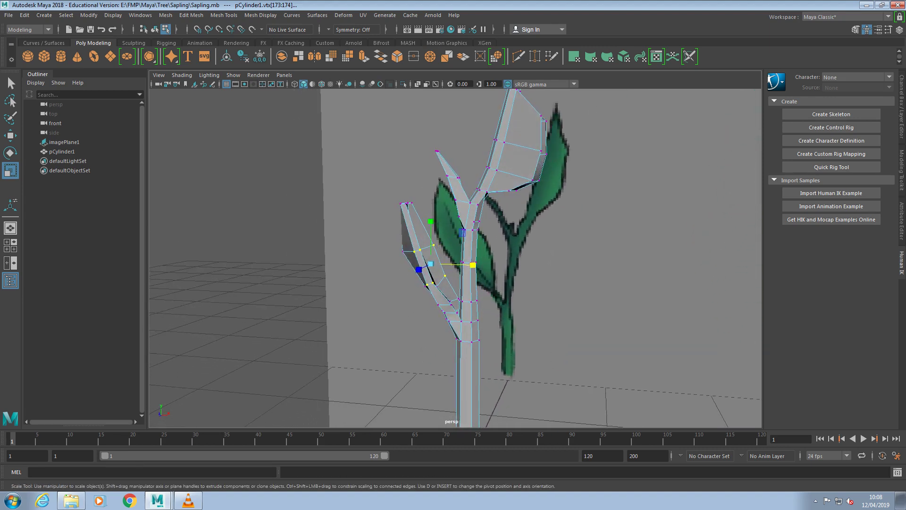
- Fine-tune the rotation and position of the lower leaf's middle vertices
key("e")
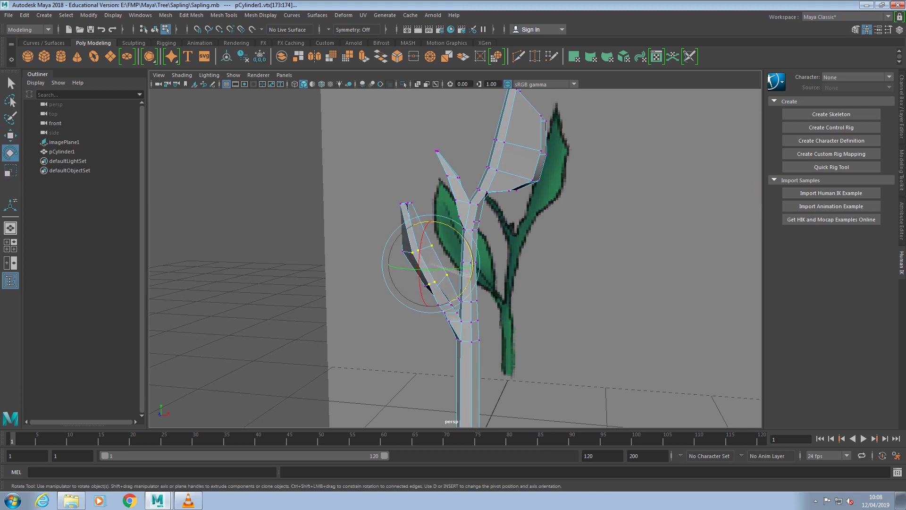
key("w")
left_click_drag(431, 217, 431, 220)
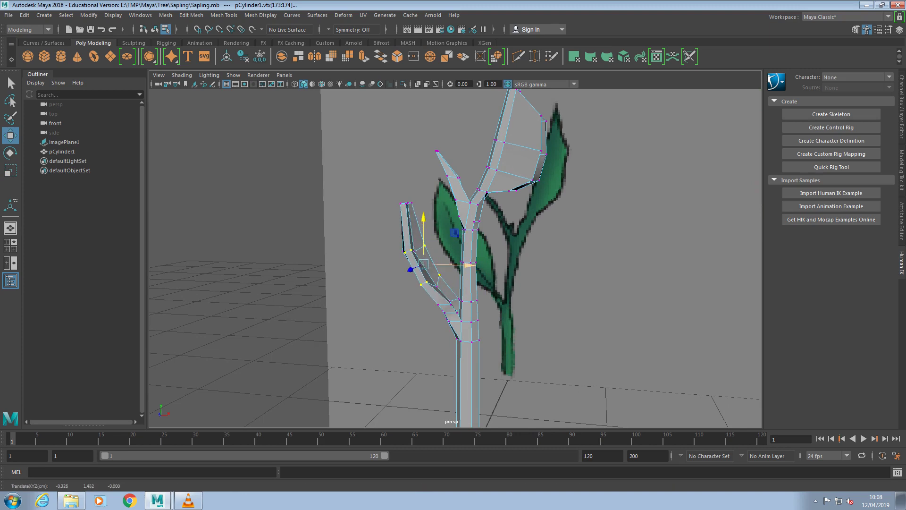
left_click_drag(455, 257, 503, 222, "alt")
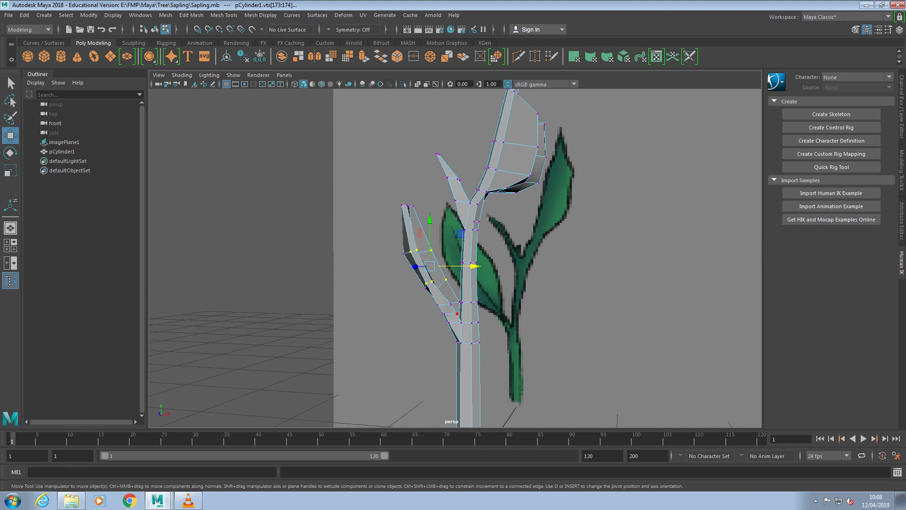
- Switch to face selection and select all the faces of the lower leaf and its branch
left_click_drag(456, 257, 455, 307, "alt")
left_click_drag(528, 241, 539, 231, "alt")
left_click_drag(378, 198, 457, 308)
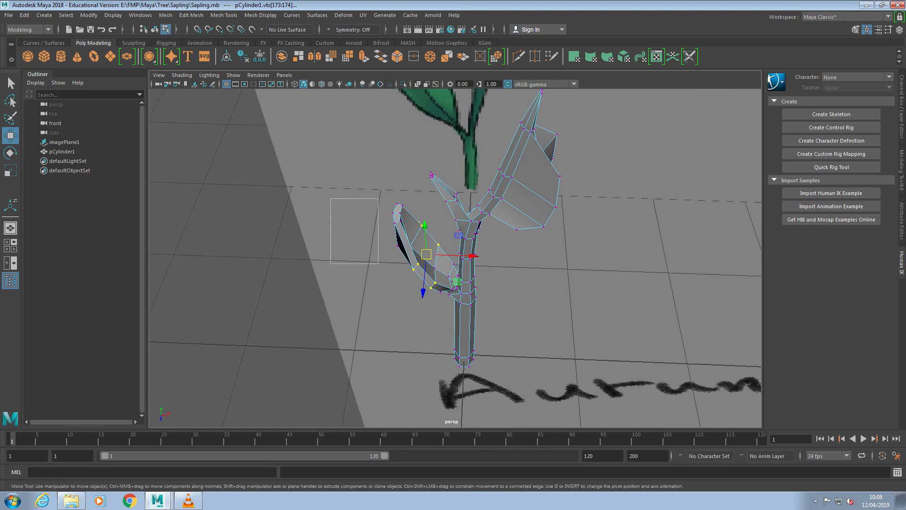
right_click(399, 198)
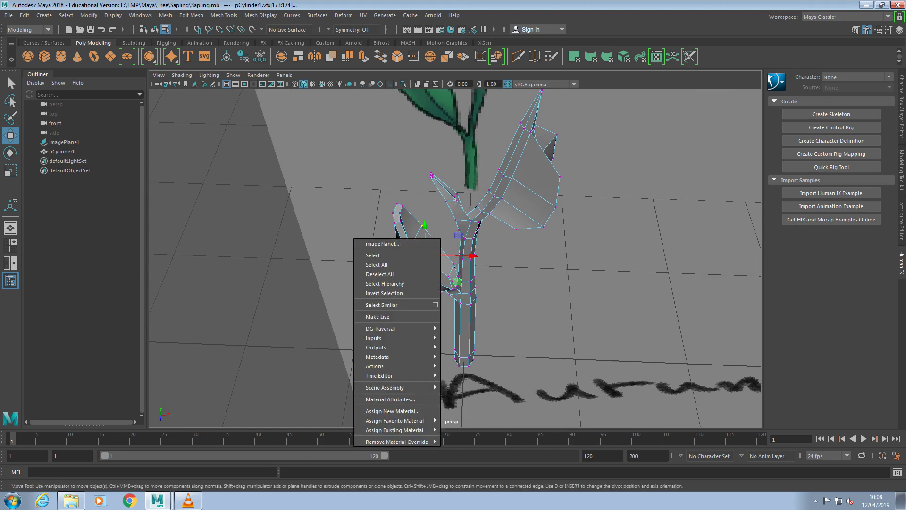
right_click(399, 225)
right_click_drag(398, 225, 398, 251)
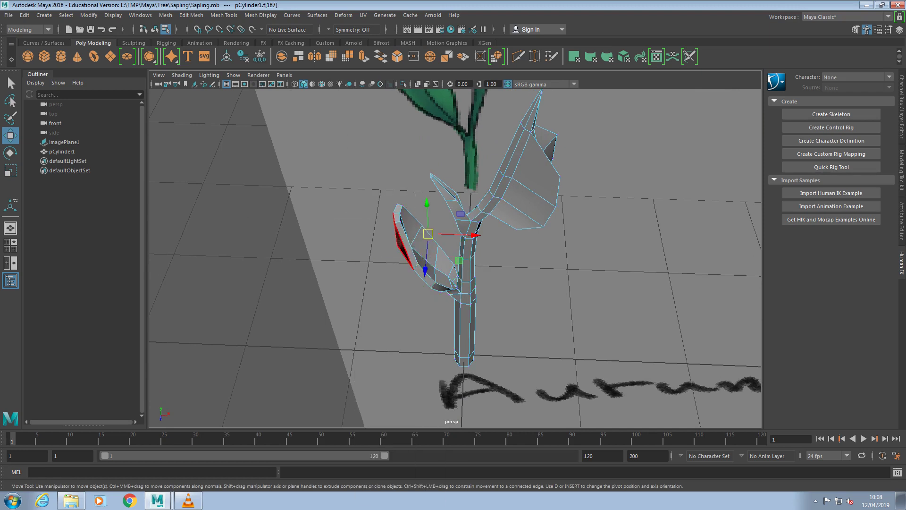
left_click_drag(379, 191, 429, 244)
left_click_drag(421, 336, 449, 278, "shift")
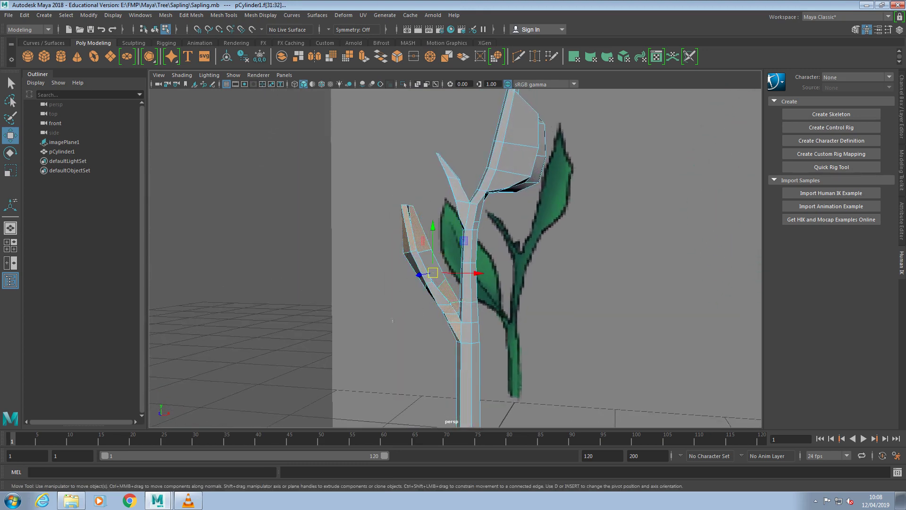
left_click_drag(416, 274, 373, 288, "alt")
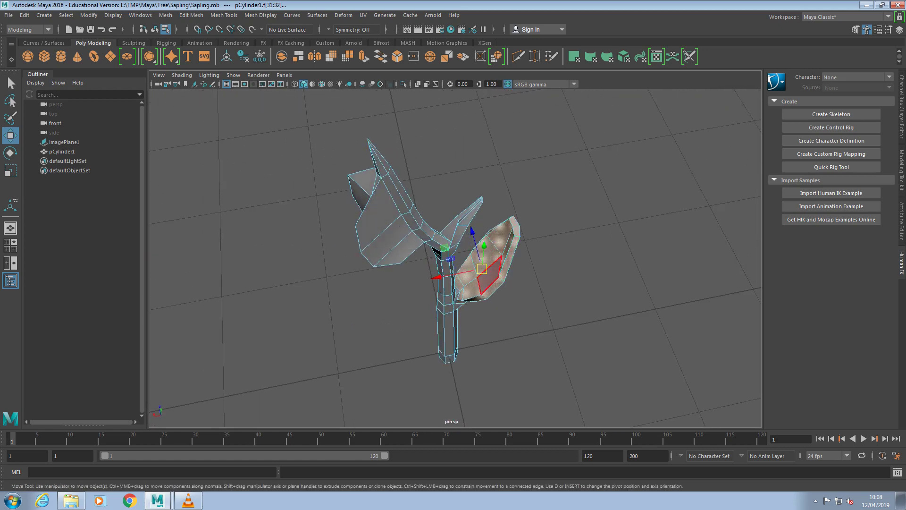
left_click_drag(373, 288, 505, 288, "alt")
- Undo the downward move of the selected lower leaf faces and shift them slightly along X toward the stem
scroll(496, 289, "up", 10)
left_click_drag(477, 363, 465, 406, "alt")
left_click_drag(420, 326, 604, 338, "alt")
scroll(377, 269, "down", 12)
left_click_drag(330, 293, 590, 307, "alt")
left_click_drag(444, 212, 391, 262, "alt")
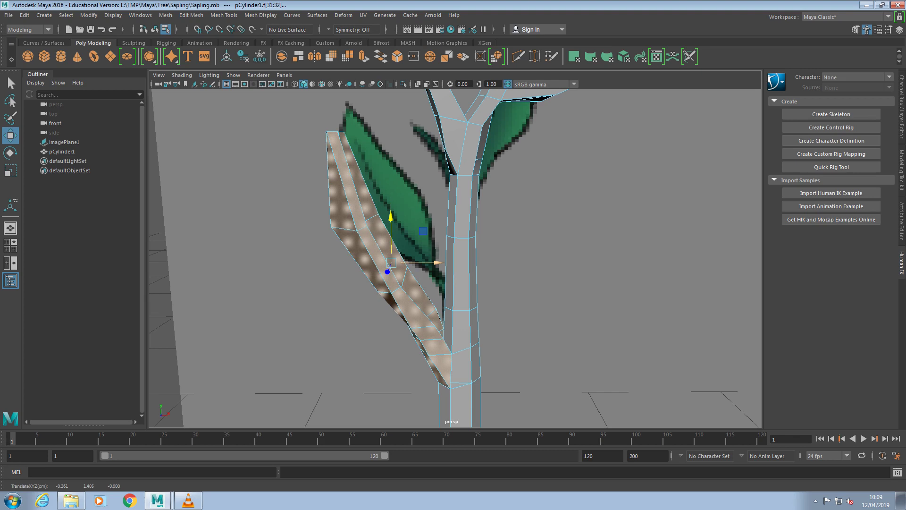
key("ctrl+z")
left_click_drag(431, 255, 437, 255)
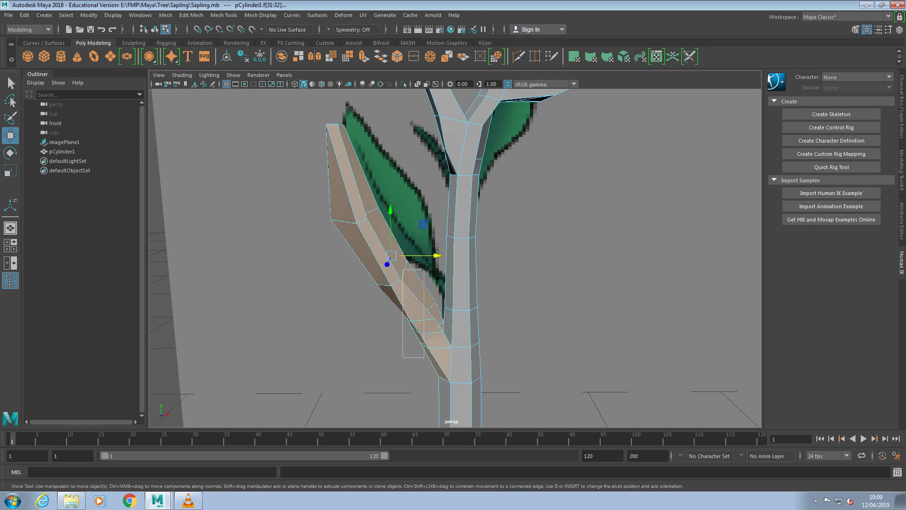
- Remove the branch faces from the selection, keeping only the lower leaf's faces, and nudge them slightly along X
left_click_drag(394, 300, 382, 315, "alt")
left_click(410, 342, "shift")
left_click_drag(410, 342, 614, 329, "alt")
left_click_drag(451, 327, 217, 375, "alt")
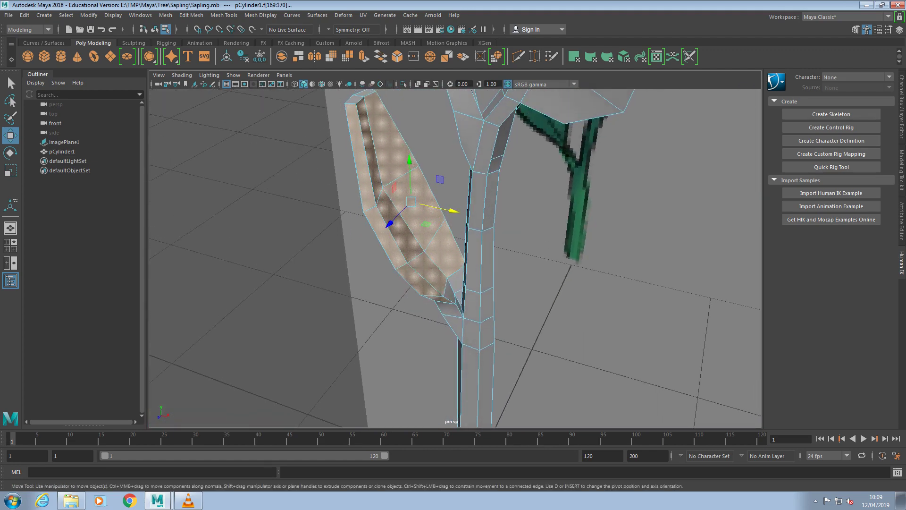
left_click_drag(441, 208, 440, 208)
left_click_drag(442, 246, 491, 198, "alt")
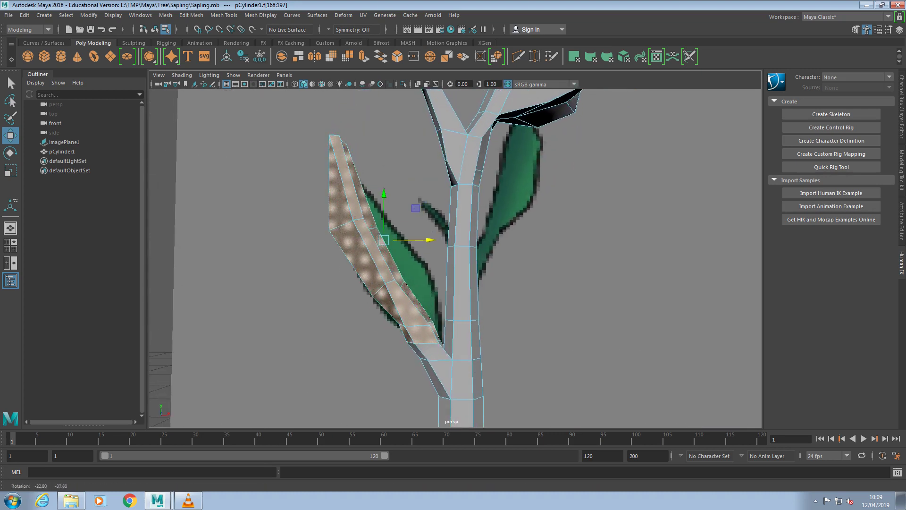
- Try moving the lower leaf's faces slightly down along Y, undo the move and select a single face at the leaf's base
left_click_drag(384, 194, 384, 200)
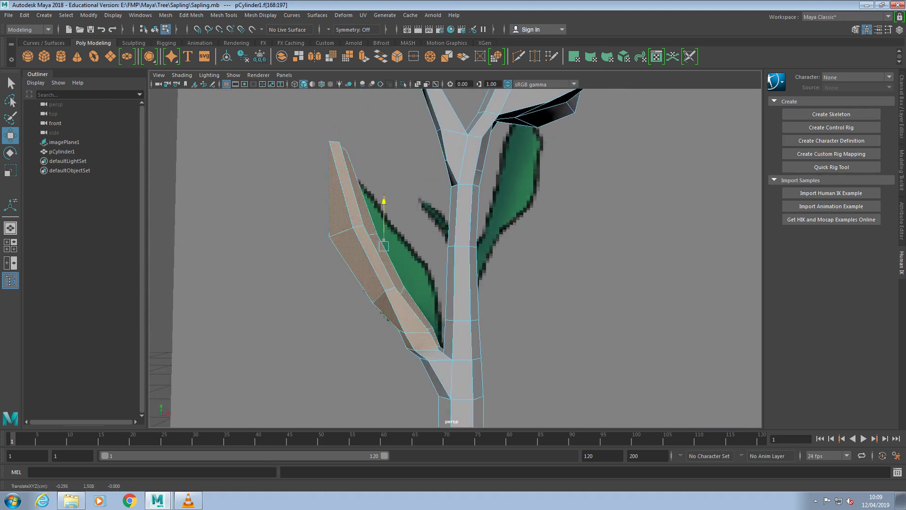
key("ctrl+z")
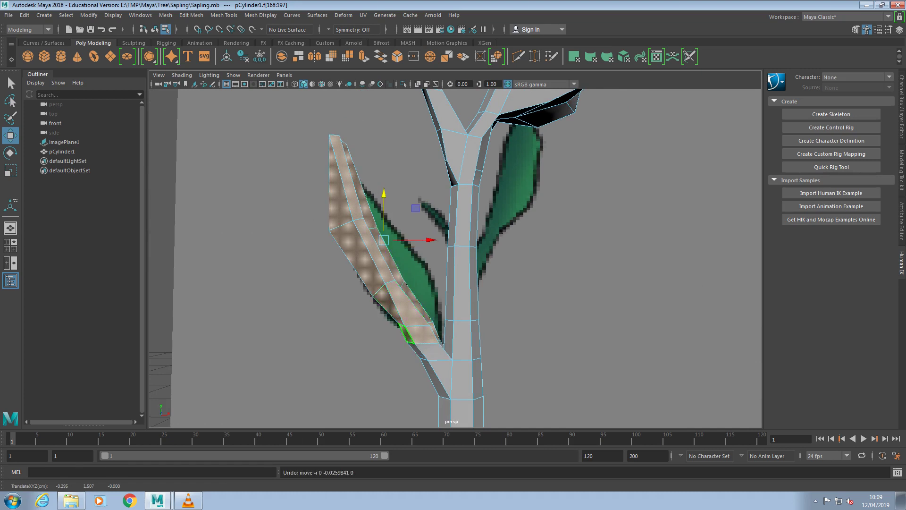
left_click(406, 334)
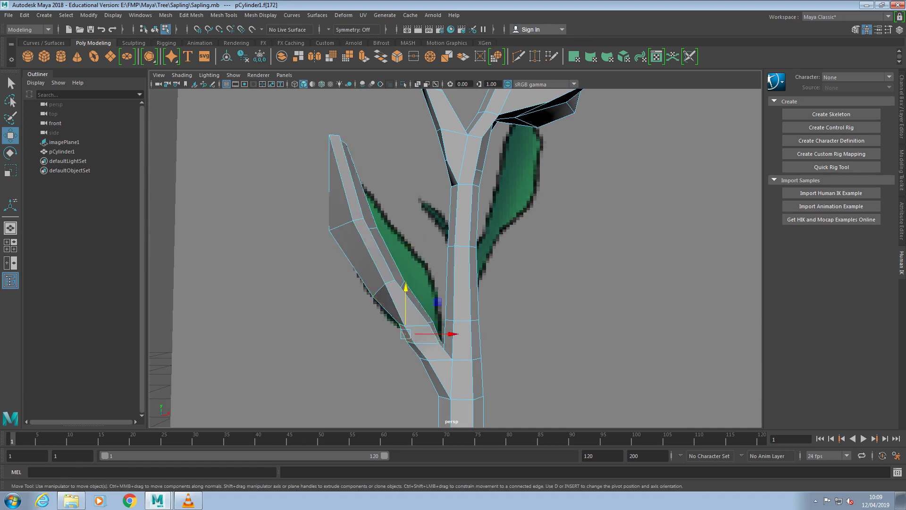
left_click_drag(407, 334, 430, 345, "alt")
- Switch to vertex selection and scale the lower leaf's tip vertices along X and Z
right_click(321, 228)
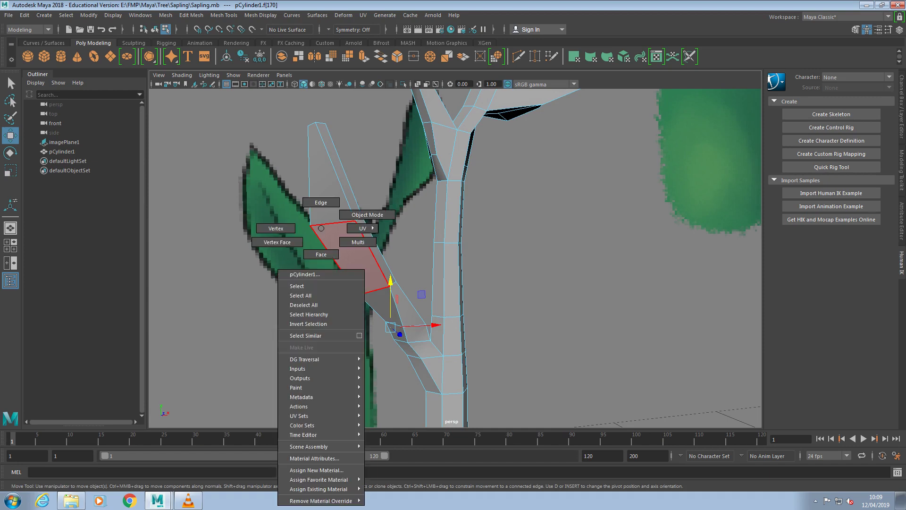
left_click(276, 228)
left_click_drag(358, 226, 356, 226)
left_click_drag(455, 258, 431, 323, "alt")
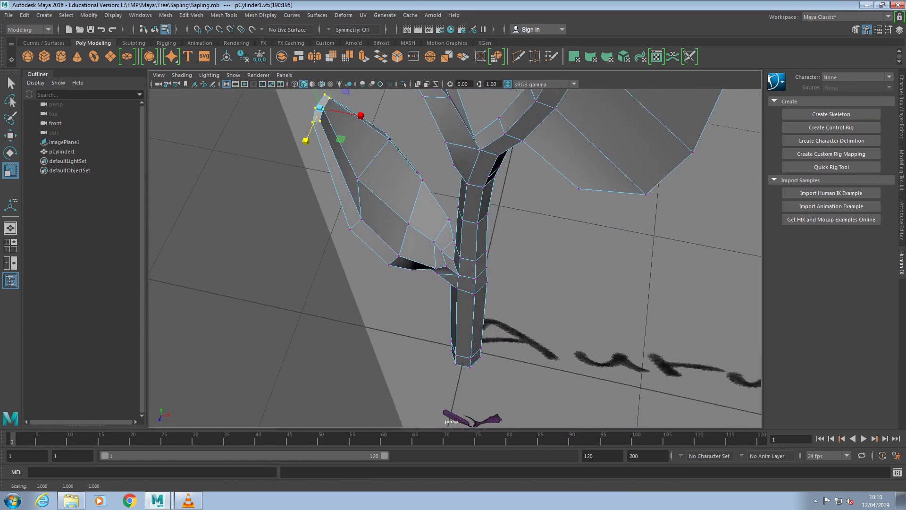
left_click_drag(455, 284, 475, 295, "alt")
left_click_drag(348, 122, 346, 123)
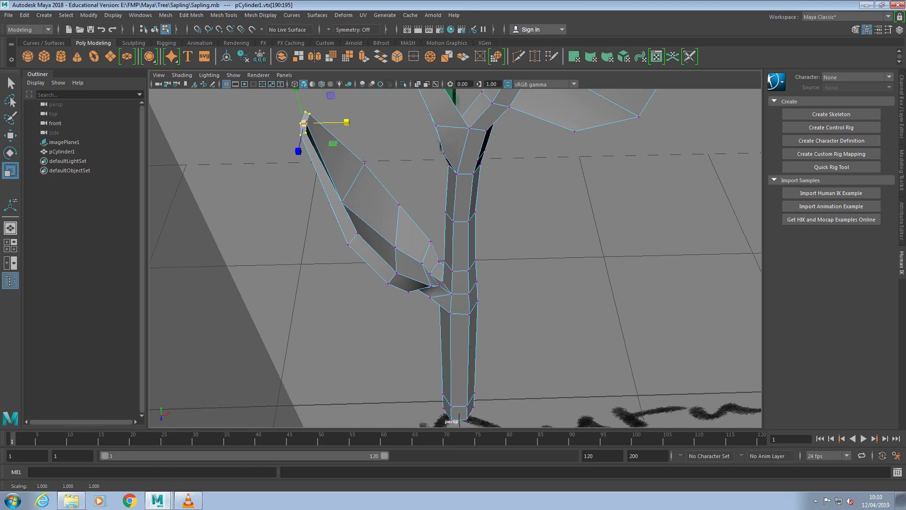
left_click_drag(299, 151, 298, 151)
left_click(283, 189)
- Select the ring of vertices where the lower leaf begins to widen and scale it along X
left_click_drag(377, 260, 453, 198, "alt")
left_click_drag(501, 246, 538, 240, "alt")
left_click_drag(340, 330, 381, 332, "alt")
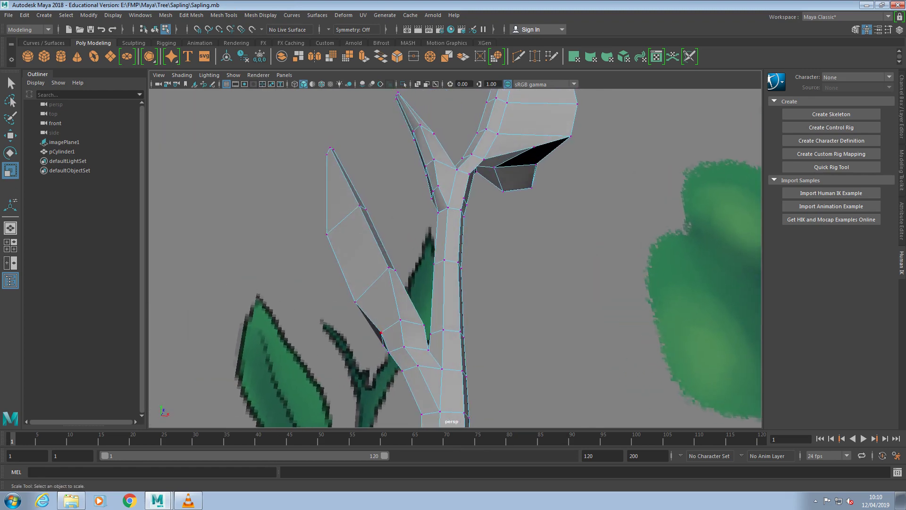
left_click(401, 319)
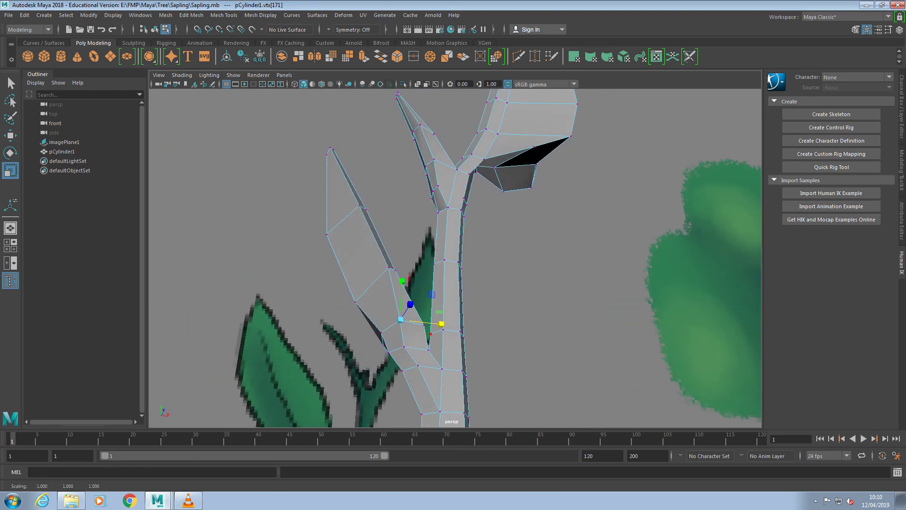
left_click_drag(400, 320, 357, 415, "alt")
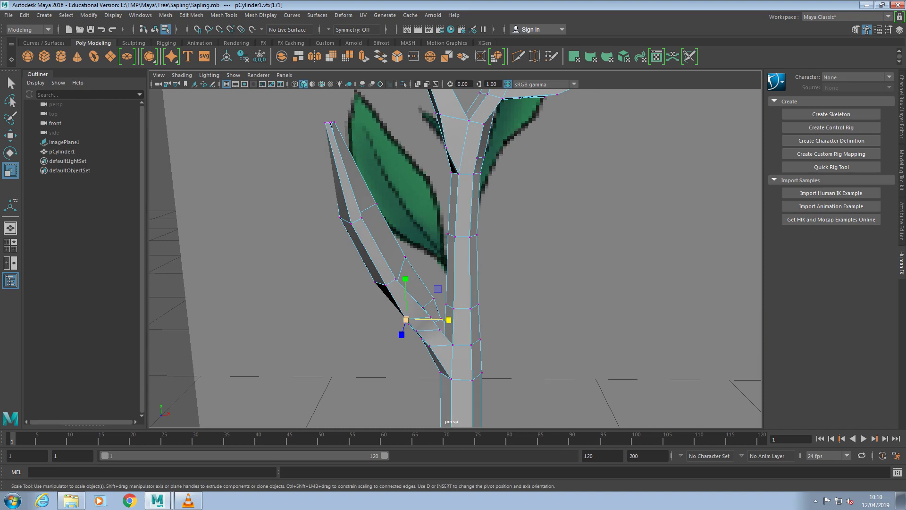
left_click_drag(567, 340, 248, 309, "alt")
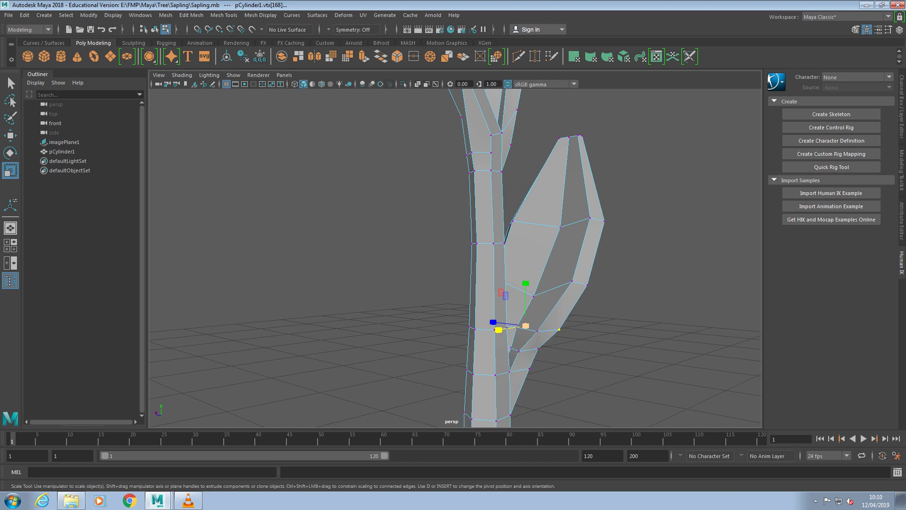
left_click_drag(274, 316, 448, 319, "alt")
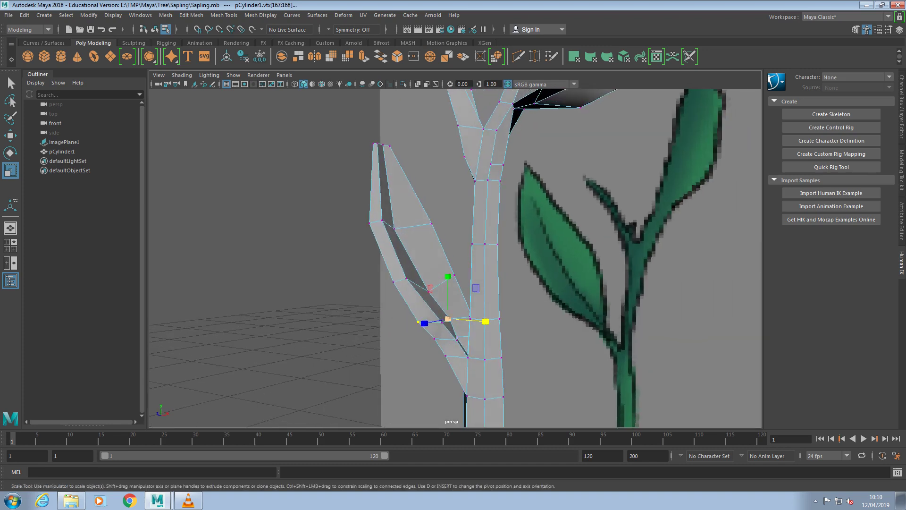
scroll(448, 319, "up", 5)
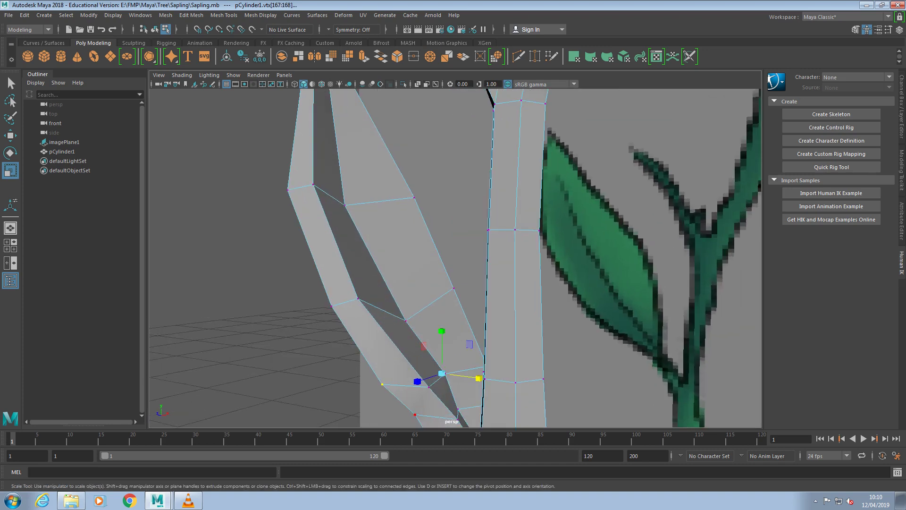
left_click_drag(478, 378, 485, 359)
left_click_drag(425, 267, 437, 283, "alt")
- Select the next ring of vertices down, where the lower leaf joins its branch, and scale it narrower along X
scroll(455, 258, "down", 3)
scroll(455, 258, "down", 3)
scroll(455, 258, "up", 3)
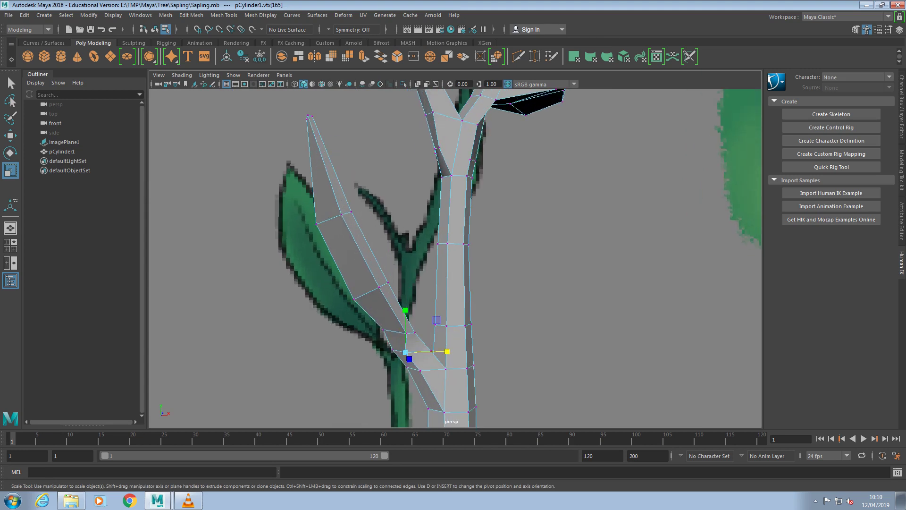
scroll(455, 258, "up", 3)
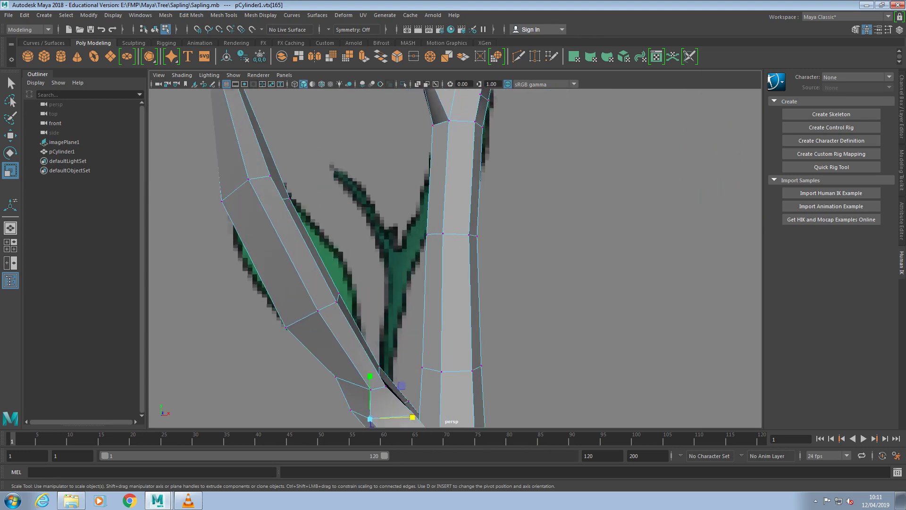
left_click_drag(520, 264, 352, 274, "alt")
middle_click_drag(455, 258, 365, 169, "alt")
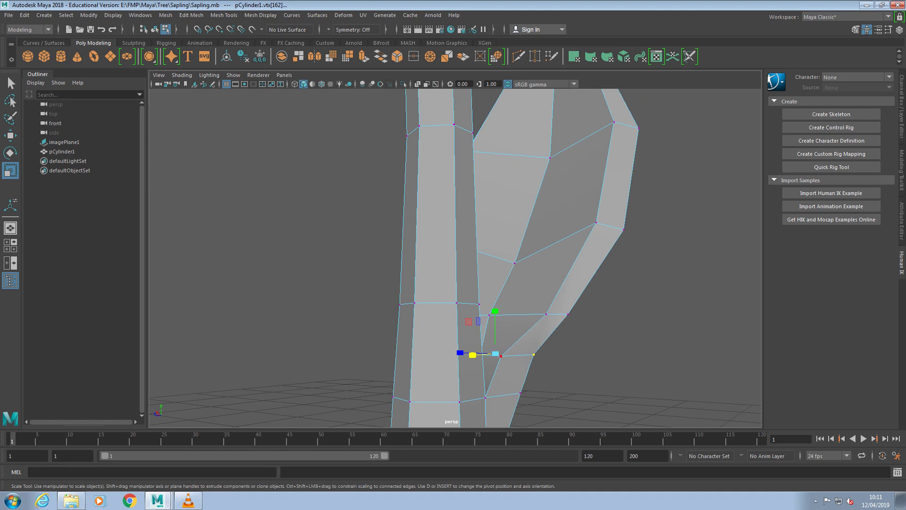
left_click_drag(378, 269, 515, 272, "alt")
scroll(455, 258, "up", 5)
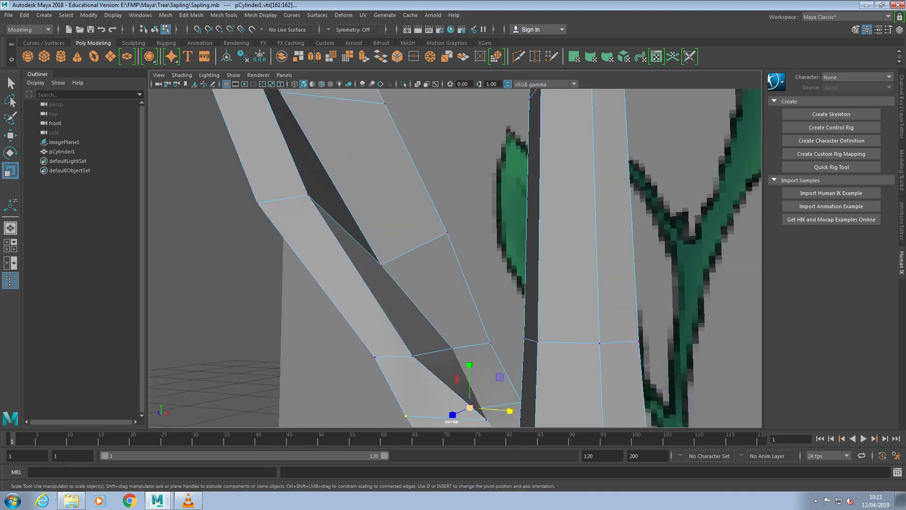
key("f")
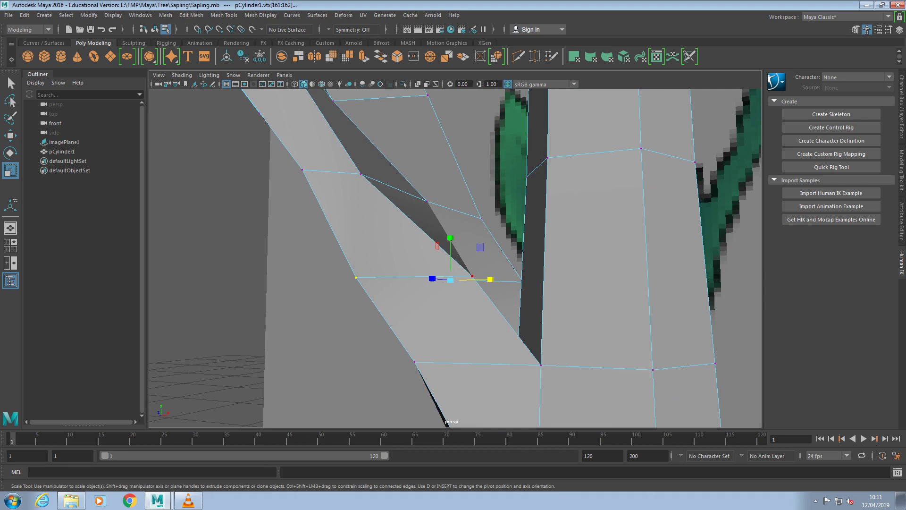
mouse_move(490, 279)
left_mouse_down()
mouse_move(453, 280)
mouse_move(472, 280)
left_mouse_up()
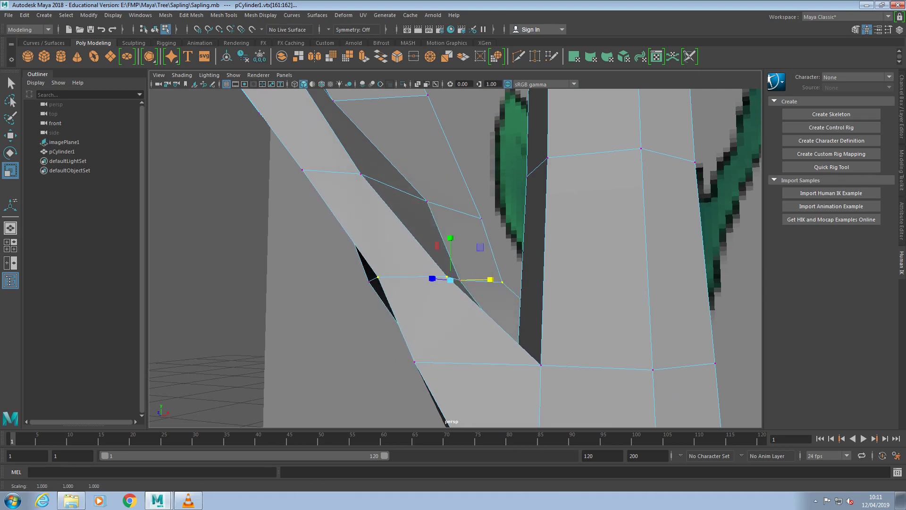
- Switch to the Move tool and adjust individual vertices at the lower leaf's base along X
scroll(491, 280, "down", 8)
left_click_drag(491, 213, 443, 194, "alt")
mouse_move(451, 257)
left_mouse_down("alt")
mouse_move(462, 263)
mouse_move(453, 259)
left_mouse_up("alt")
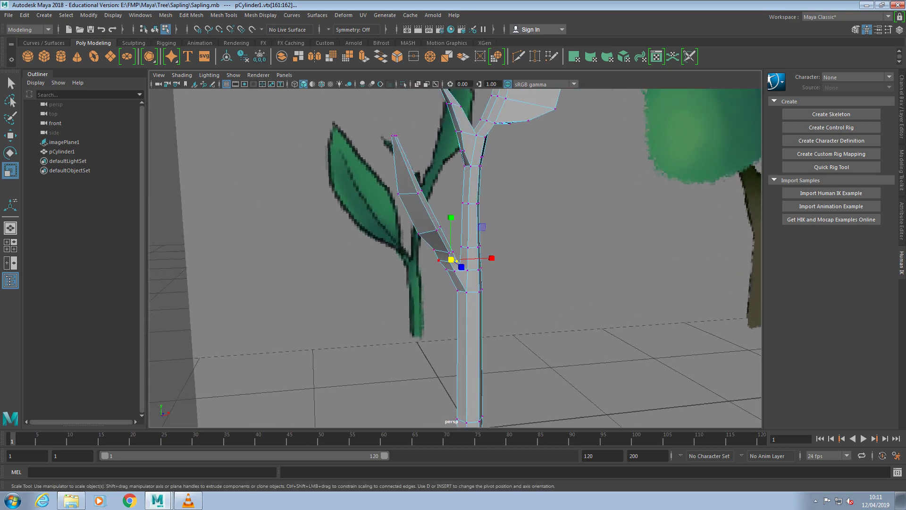
left_click(438, 261)
key("w")
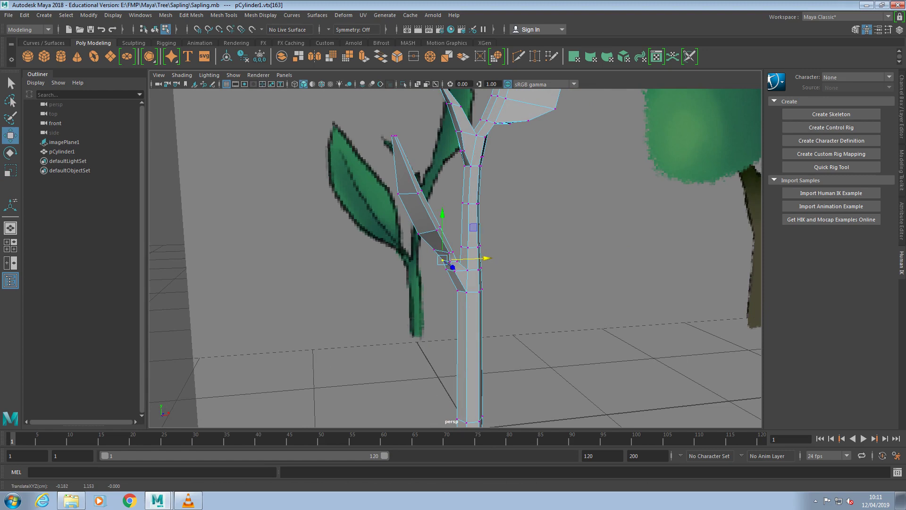
left_click(520, 255)
left_click_drag(519, 255, 491, 261, "alt")
left_click(453, 246)
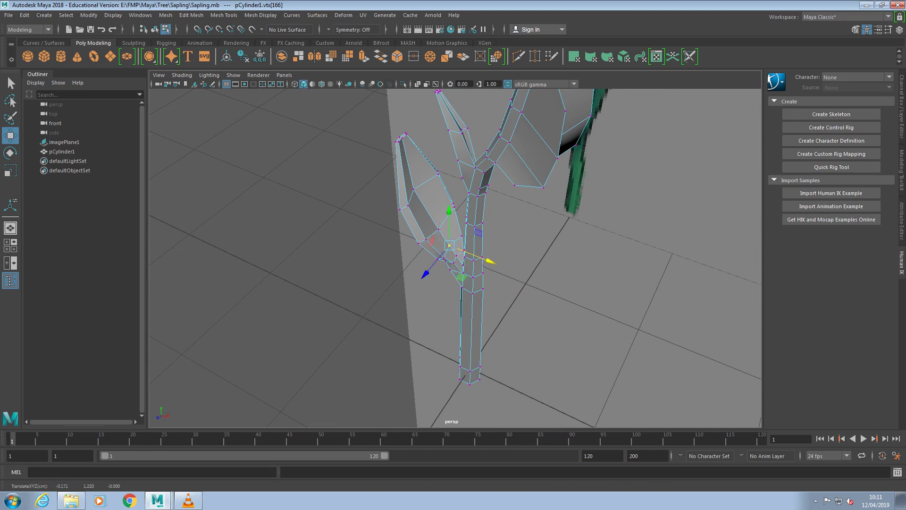
left_click_drag(432, 245, 589, 161, "alt")
left_click_drag(326, 288, 337, 265, "alt")
- Return to object mode and select the whole sapling mesh
scroll(455, 258, "down", 6)
left_click_drag(411, 312, 465, 321, "alt")
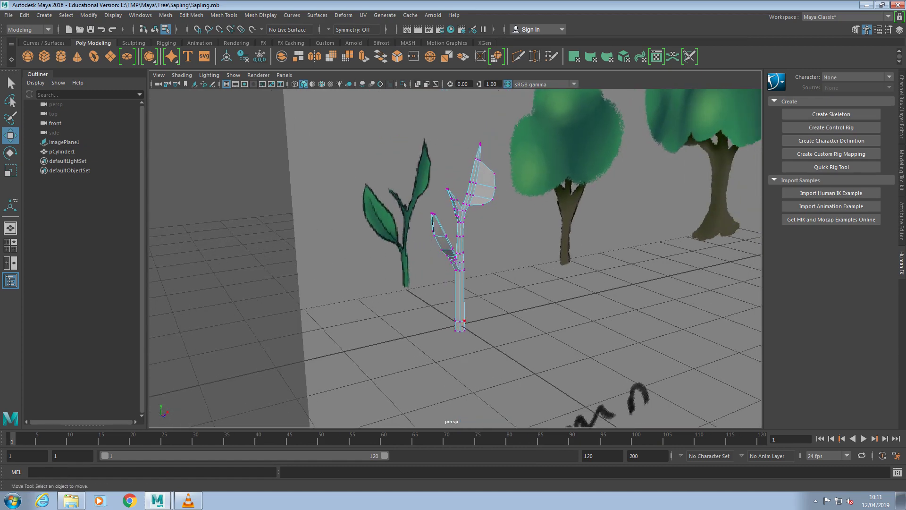
right_click_drag(459, 227, 505, 214)
left_click(519, 222)
left_click_drag(520, 222, 409, 222, "alt")
scroll(444, 217, "up", 3)
middle_click_drag(470, 210, 442, 346, "alt")
left_click(441, 346)
- Switch the sapling to vertex selection and move the upper leaf's tip vertices slightly down along Y
right_click(453, 224)
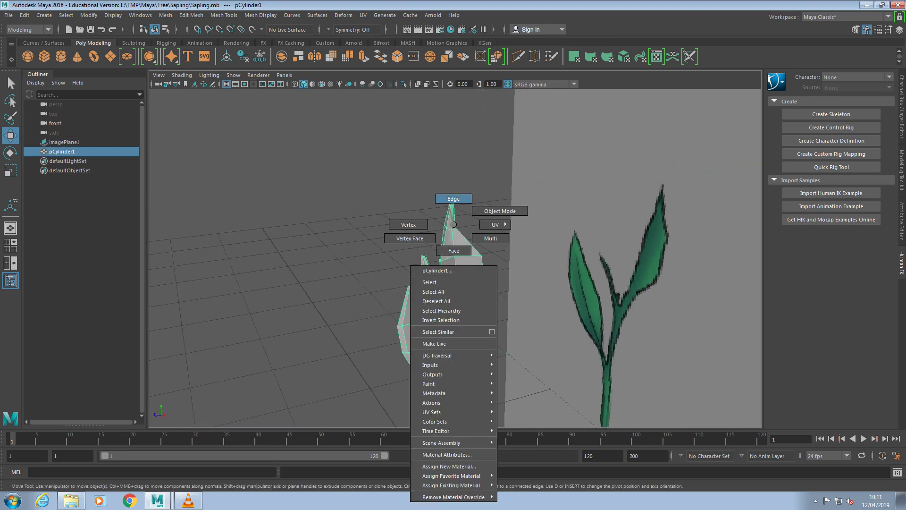
right_click_drag(441, 234, 409, 238)
left_click_drag(455, 195, 455, 200)
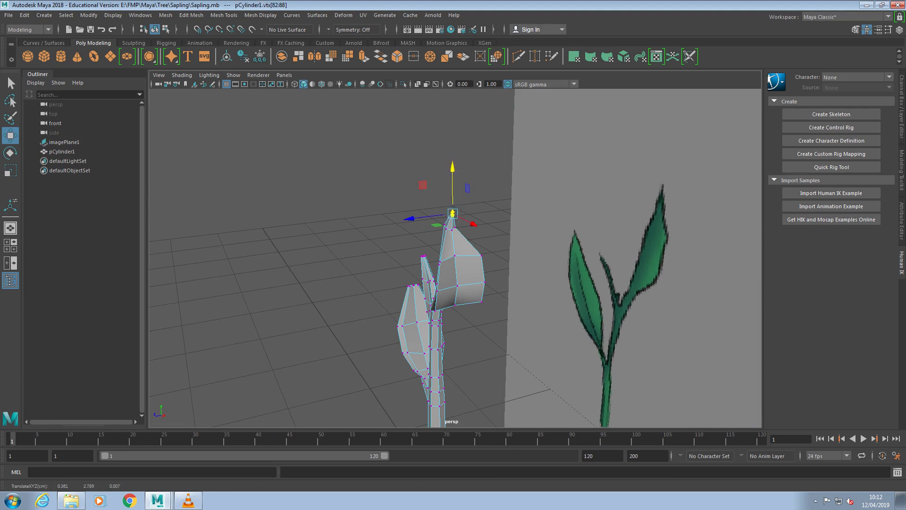
left_click(455, 256)
key("alt+d")
- Examine the sapling's shape from several angles against the reference image and go back to object mode
left_click_drag(455, 256, 532, 268, "alt")
left_click_drag(390, 279, 237, 303, "alt")
right_click_drag(238, 302, 275, 302, "alt")
left_click_drag(275, 302, 377, 278, "alt")
scroll(455, 257, "down", 1)
scroll(455, 258, "down", 5)
right_click(476, 228)
right_click_drag(517, 228, 522, 215)
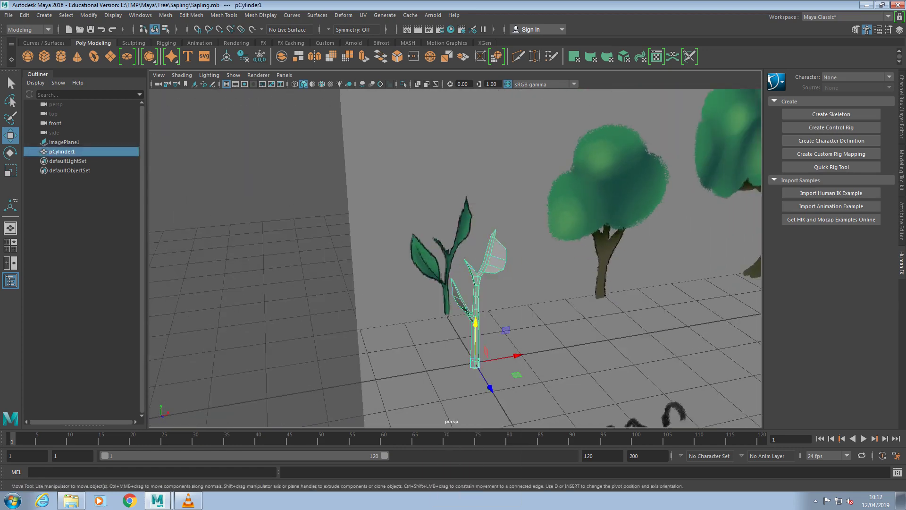
left_click(529, 213)
- Switch back to vertex selection and move the vertices along the upper leaf's central line slightly along X
left_click_drag(529, 212, 484, 186, "alt")
left_click_drag(402, 202, 326, 218, "alt")
left_click(448, 236)
right_click_drag(451, 228, 405, 229)
scroll(484, 267, "up", 6)
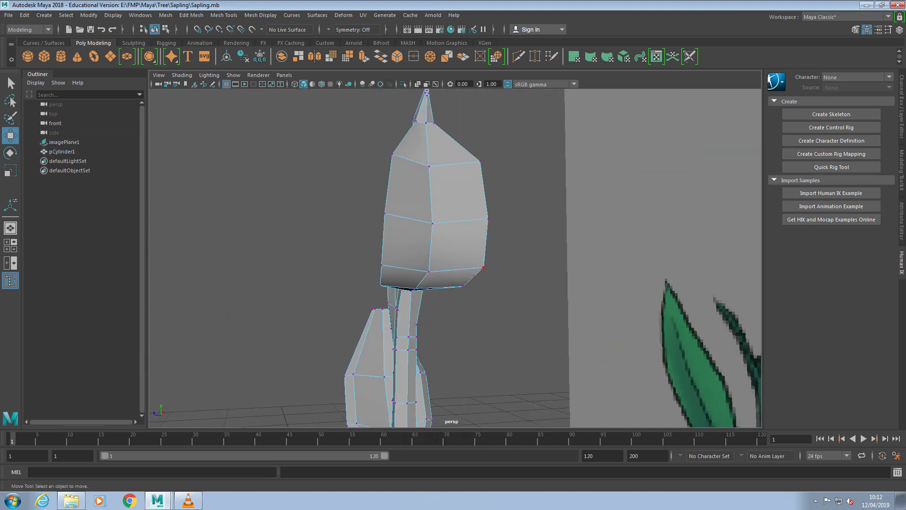
left_click(429, 166)
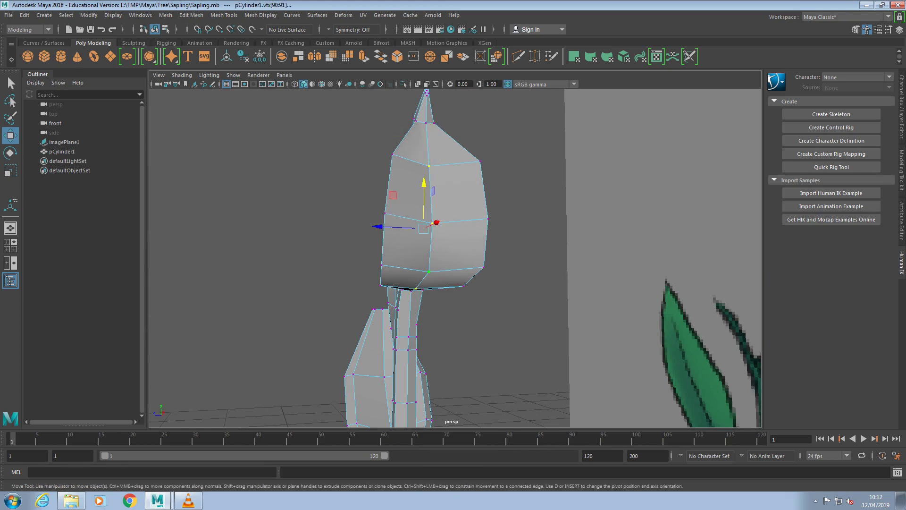
left_click_drag(437, 222, 434, 223)
left_click(511, 226)
- Try to scale a single vertex on the upper leaf's inner surface along X
left_click_drag(511, 227, 444, 263, "alt")
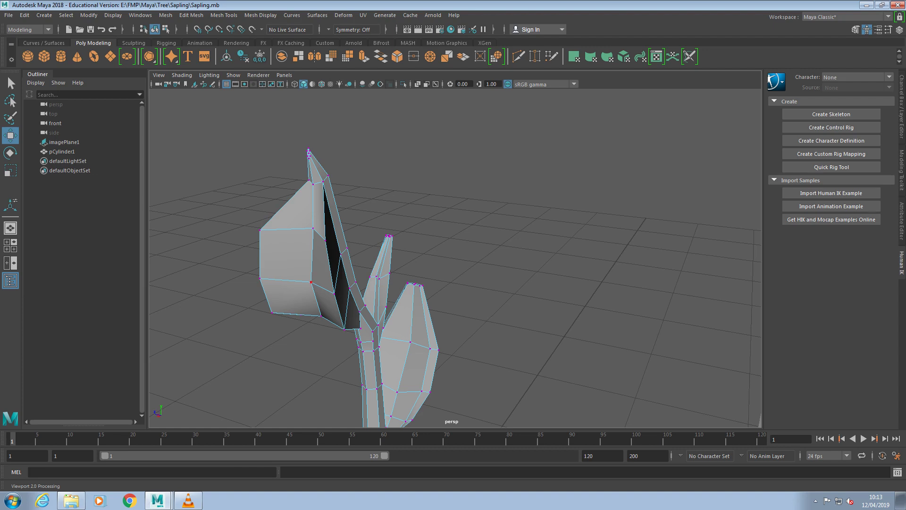
left_click(326, 240)
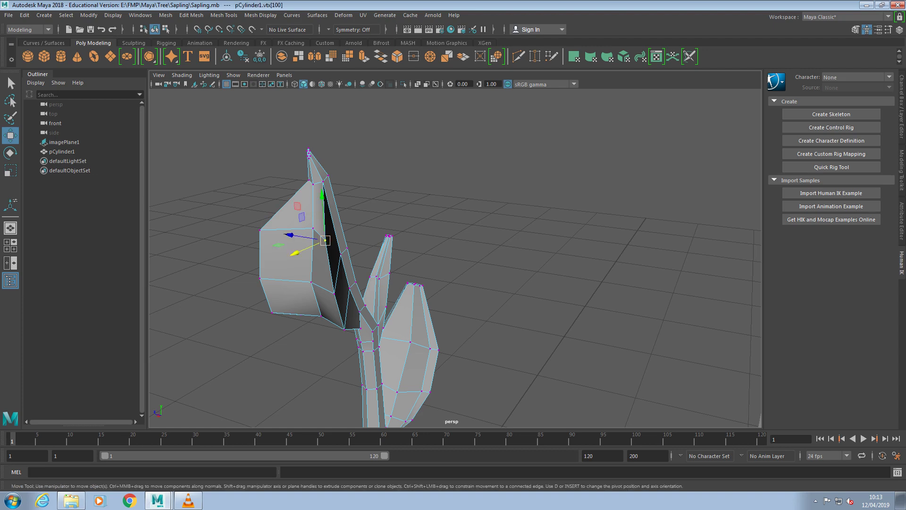
key("e")
key("r")
left_click_drag(297, 252, 297, 253)
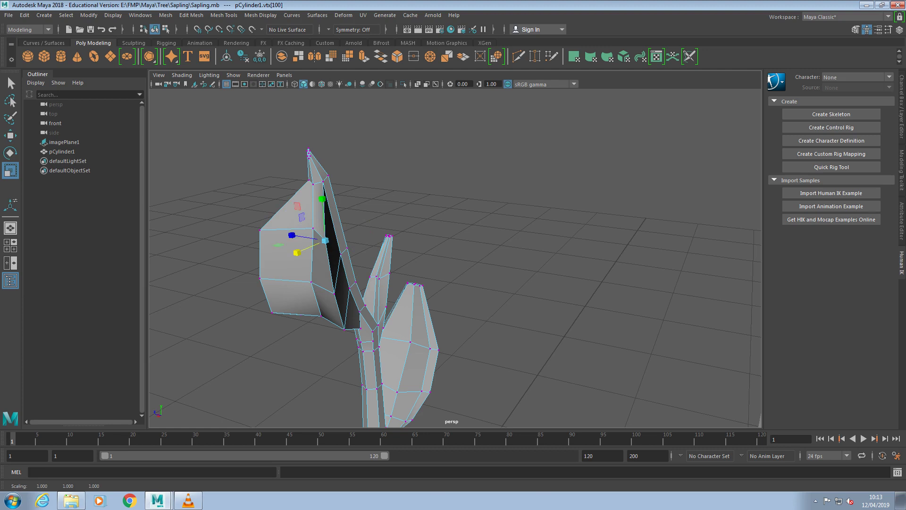
left_click(236, 255)
- Select the sapling mesh in object mode and open its UV layout in the UV Editor
left_click_drag(236, 254, 392, 269, "alt")
scroll(456, 258, "down", 8)
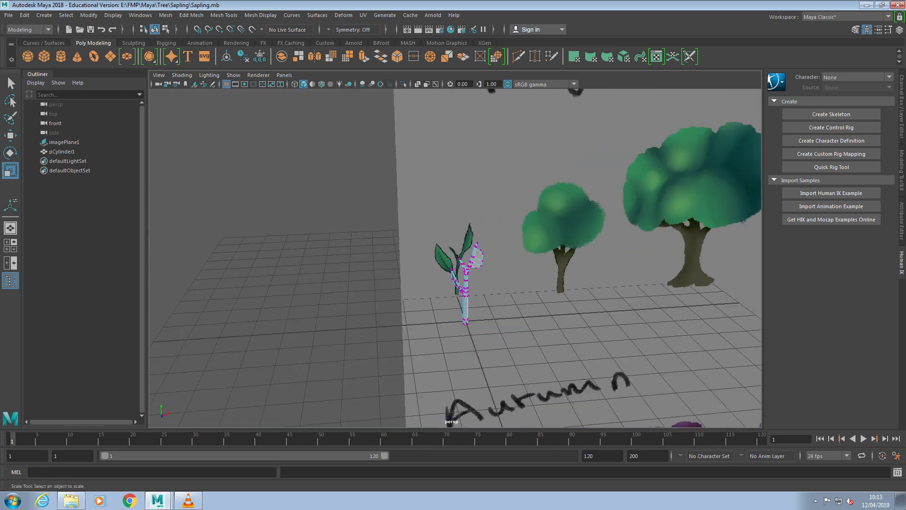
right_click_drag(469, 229, 516, 214)
left_click(516, 214)
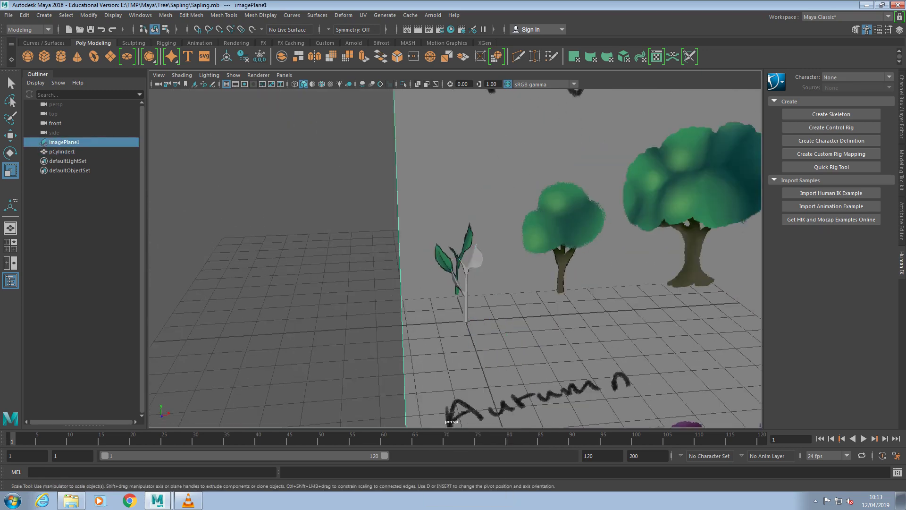
scroll(516, 214, "up", 3)
left_click(491, 259)
left_click(362, 15)
left_click(378, 32)
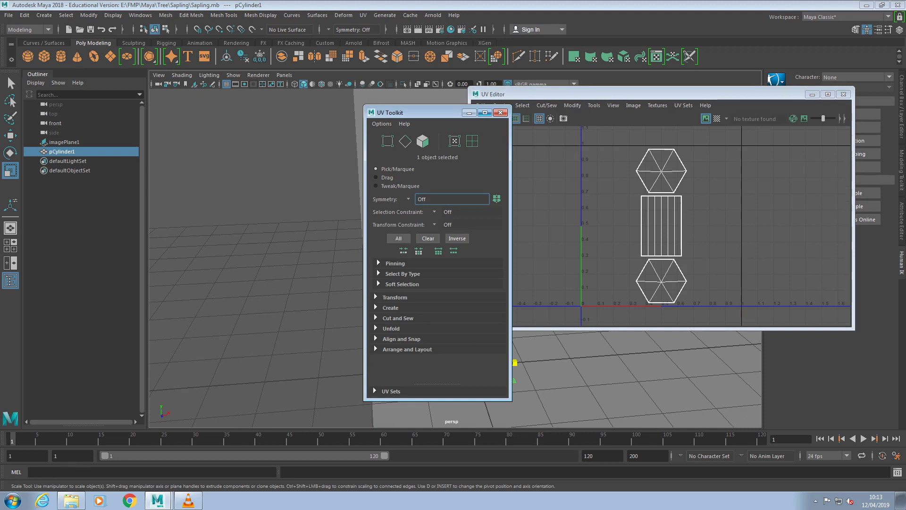
- Clear space around the sapling and apply a planar UV projection to it along the Z axis, fitted to the bounding box
left_click(469, 112)
left_click_drag(661, 94, 240, 38)
left_click_drag(515, 364, 491, 338, "alt")
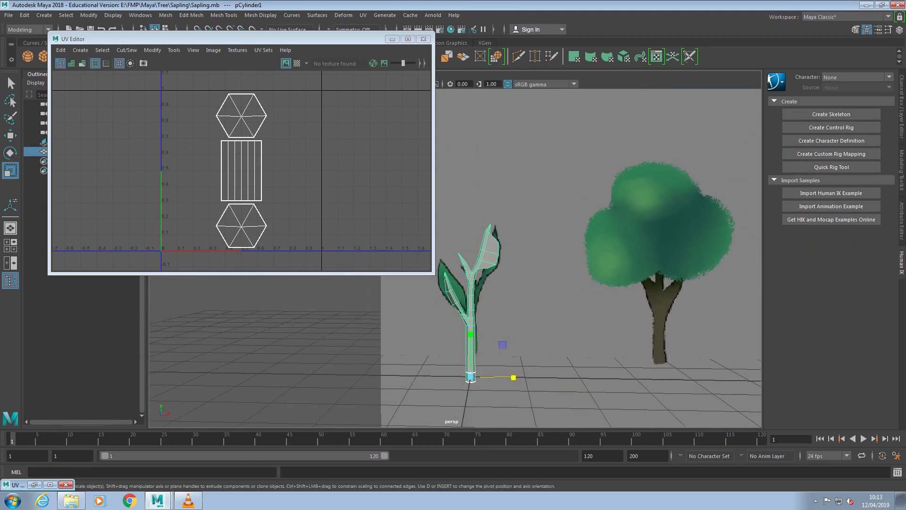
left_click_drag(524, 376, 528, 381, "alt")
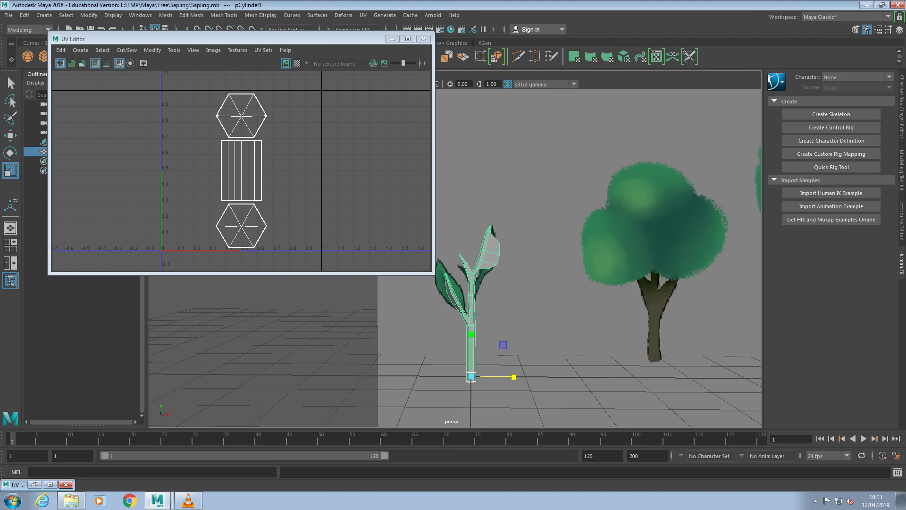
left_click(364, 15)
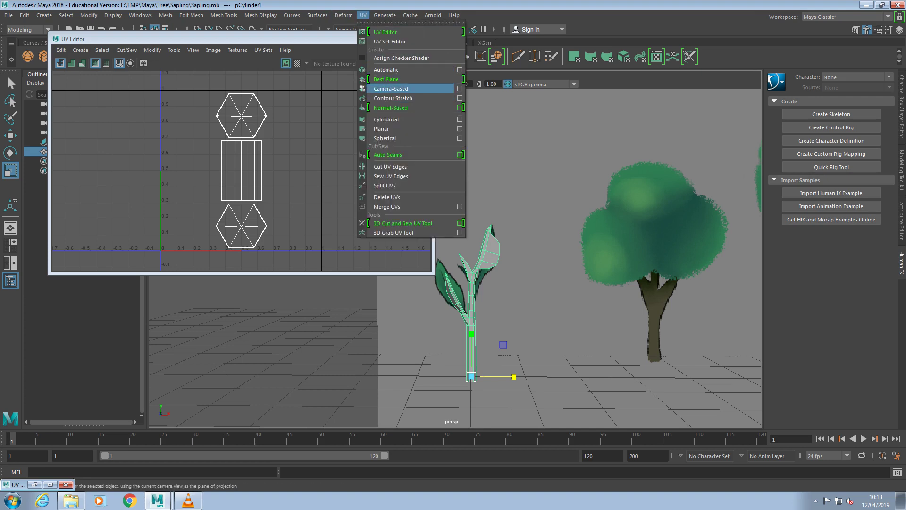
left_click(460, 128)
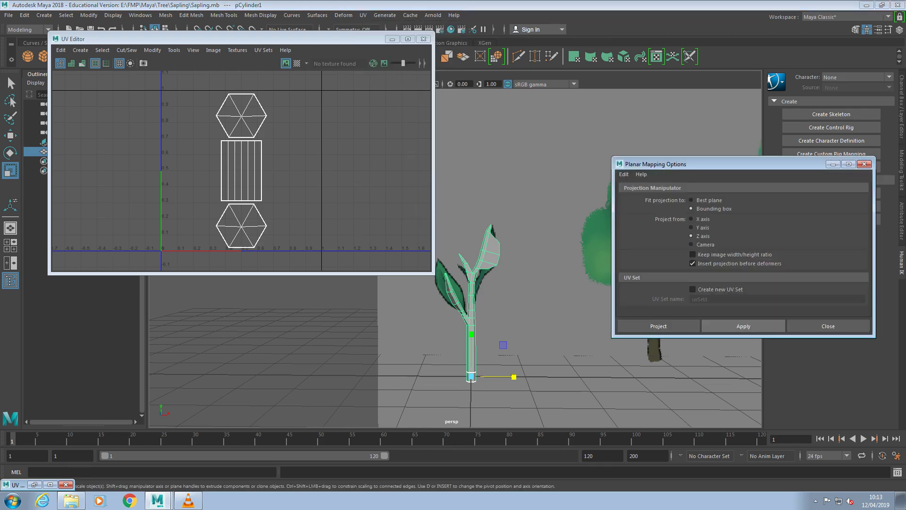
left_click(659, 325)
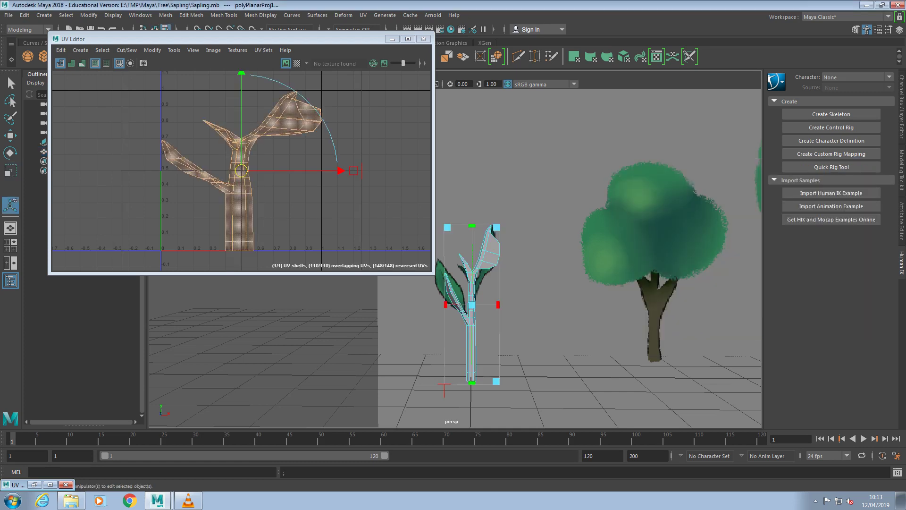
- Preview the checker pattern on the sapling from the front and side to inspect the planar projection, and turn the pattern off again
scroll(312, 184, "down", 6)
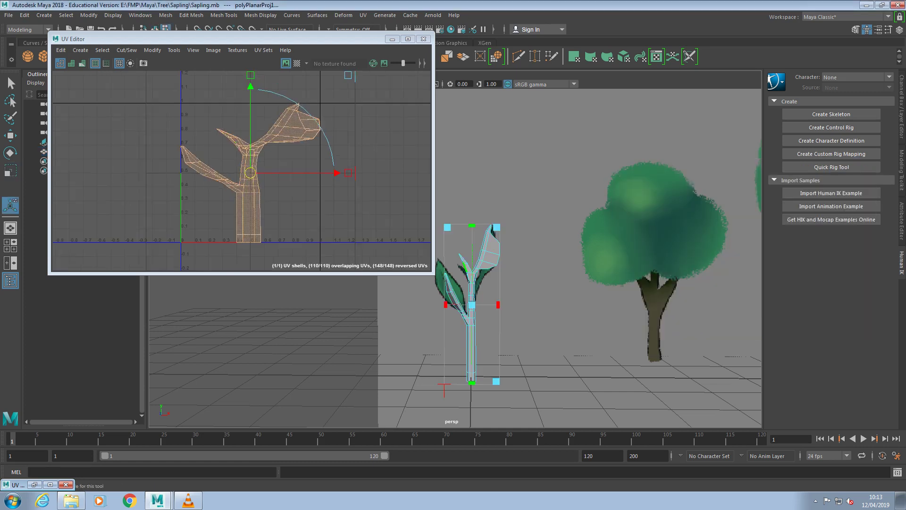
scroll(311, 185, "up", 4)
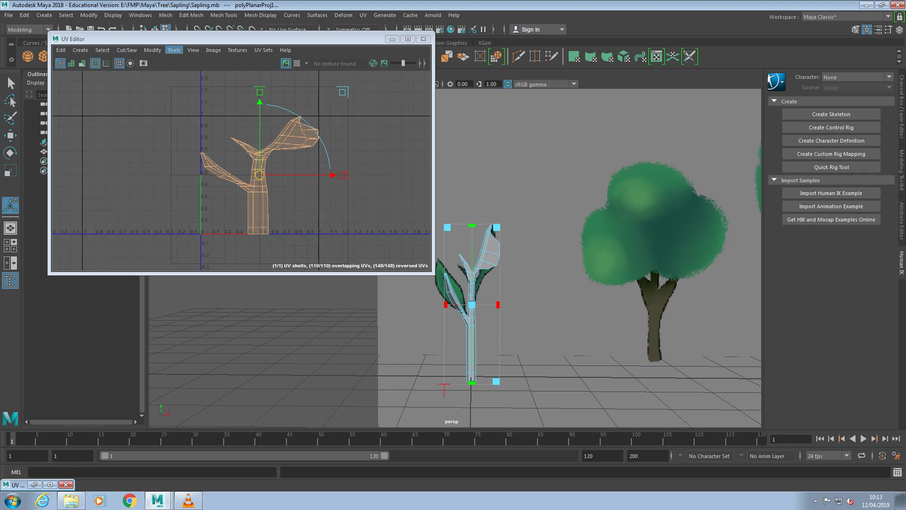
left_click(363, 15)
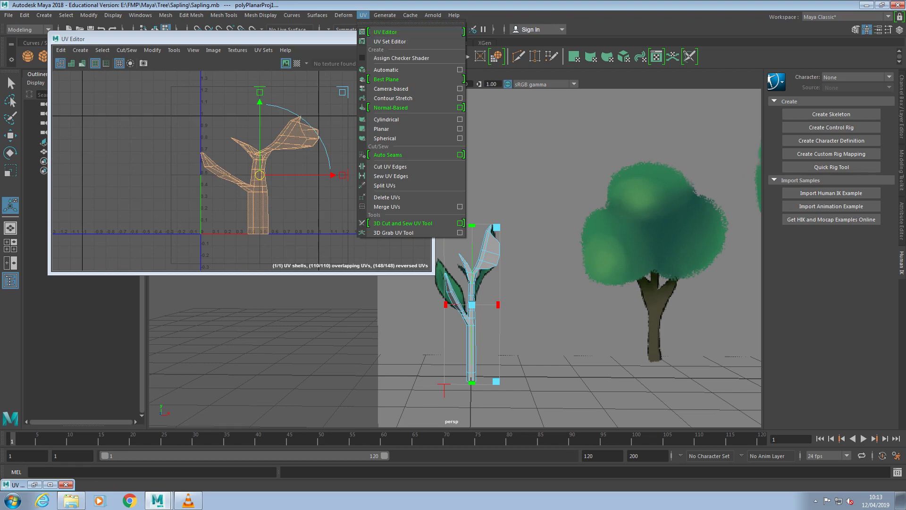
left_click(297, 63)
scroll(520, 258, "up", 6)
left_click_drag(590, 258, 562, 288, "alt")
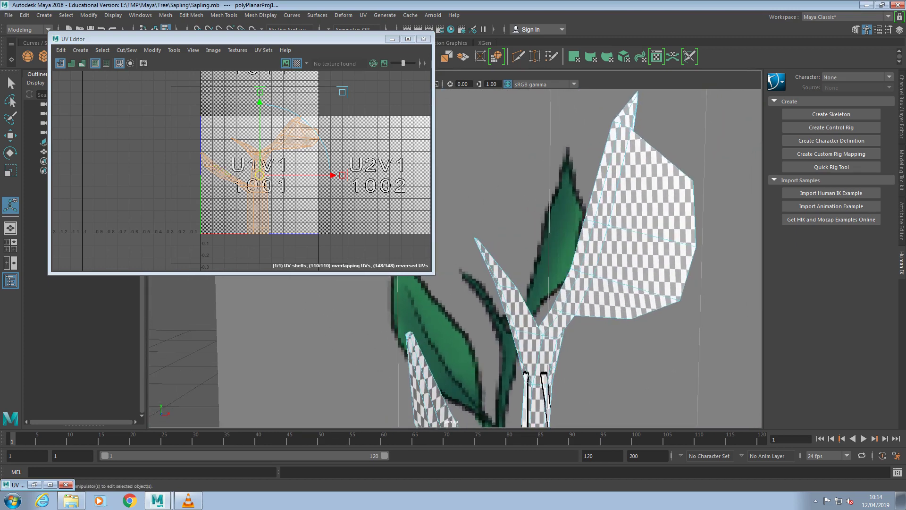
scroll(562, 283, "down", 4)
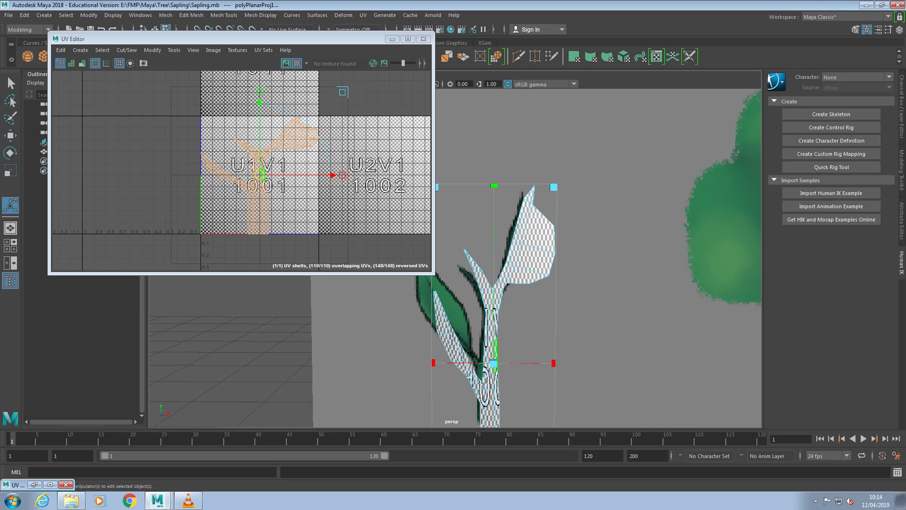
left_click_drag(481, 331, 410, 307, "alt")
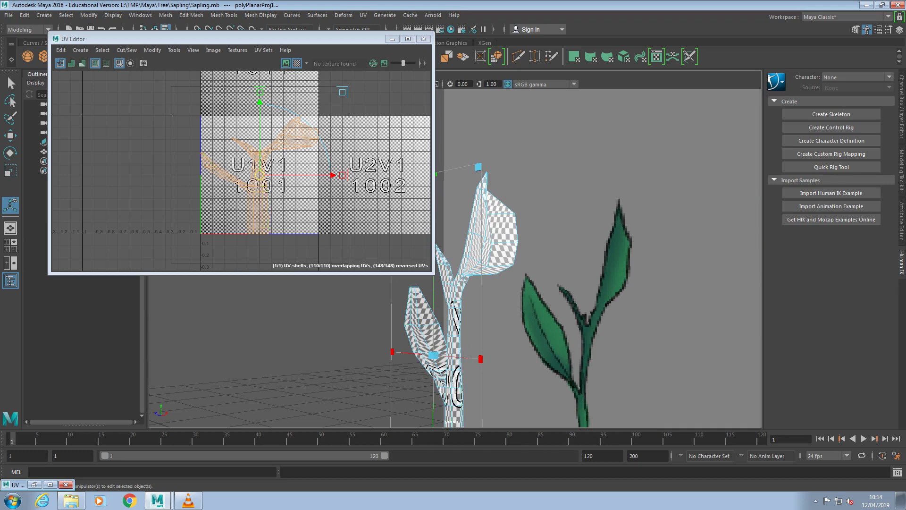
left_click(296, 63)
- Switch to face selection and select the faces along the side of the stem together with the lower stem
right_click_drag(456, 226, 458, 256)
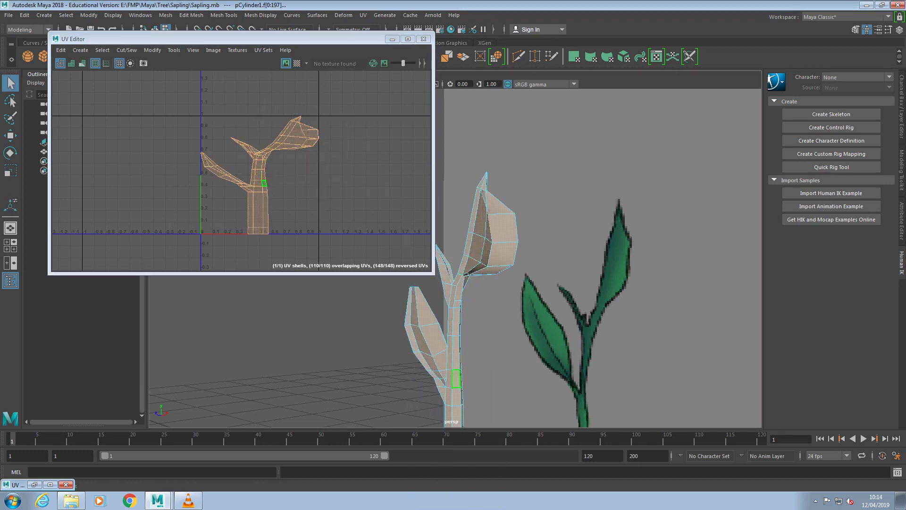
left_click(456, 378)
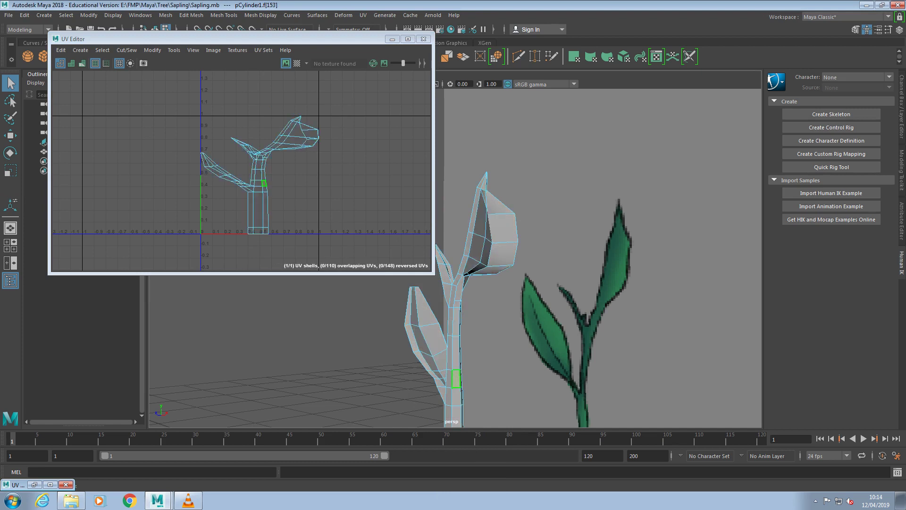
left_click(456, 352, "shift")
left_click(456, 322, "shift")
left_click(456, 304, "shift")
left_click_drag(457, 303, 552, 325, "alt")
scroll(532, 257, "down", 4)
scroll(532, 258, "up", 2)
left_click_drag(466, 396, 411, 333, "shift")
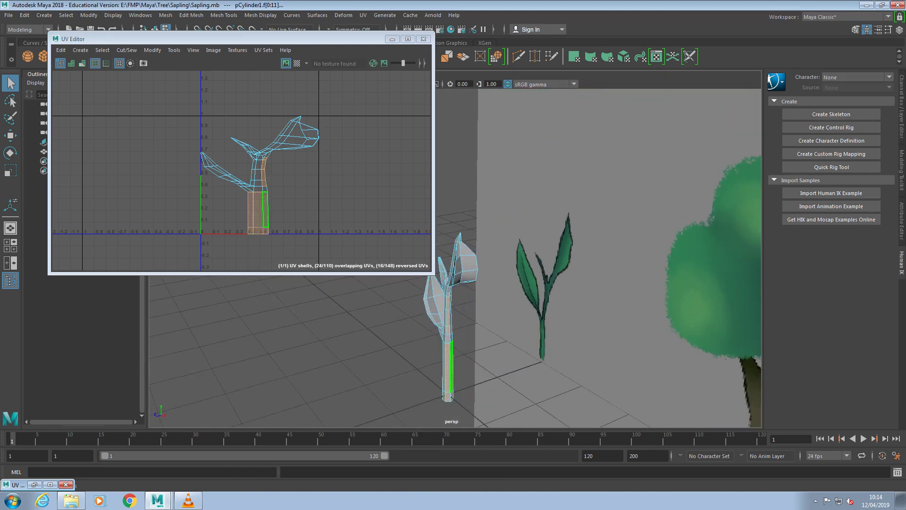
- Clear the selection and delete the cap faces on the underside of the stem
scroll(454, 330, "up", 3)
left_click(385, 332)
left_click_drag(415, 343, 461, 238, "alt")
left_click(456, 295)
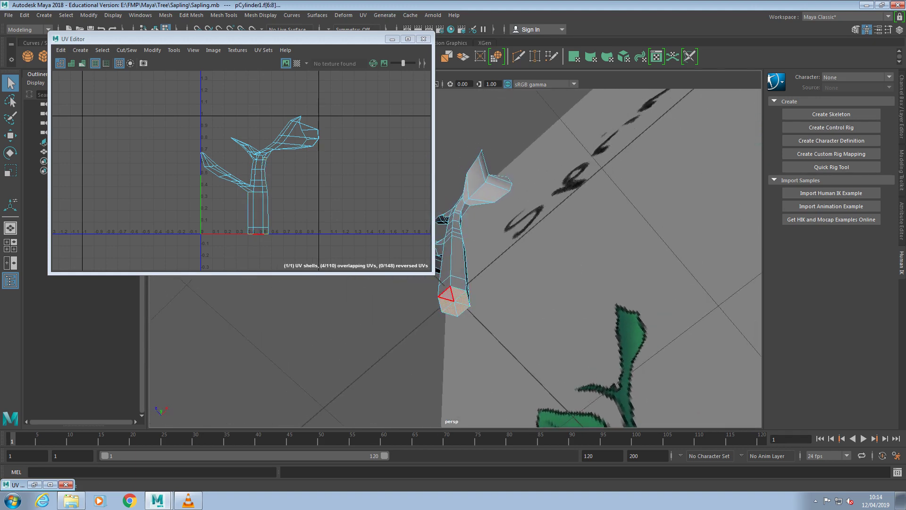
key("Delete")
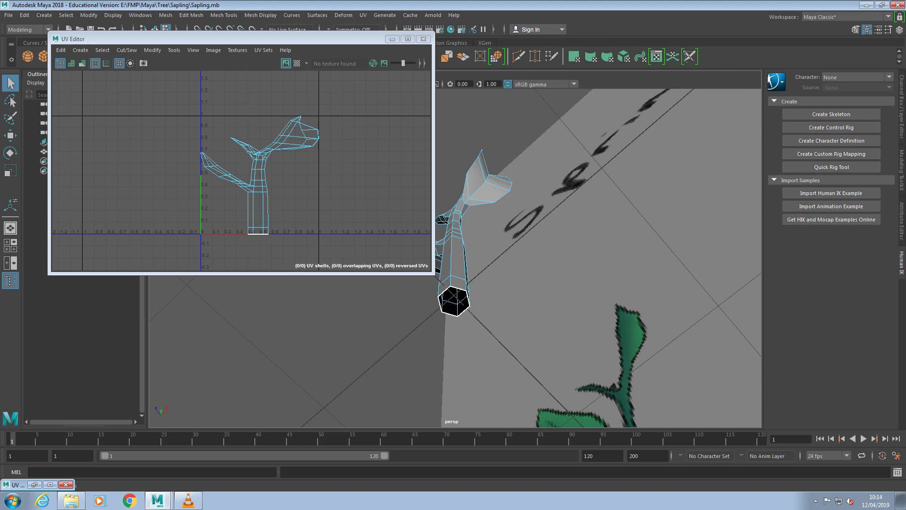
- Examine the sapling's mesh from above and around its leaves, leaving no faces selected
scroll(455, 258, "down", 5)
left_click_drag(455, 236, 444, 397, "alt")
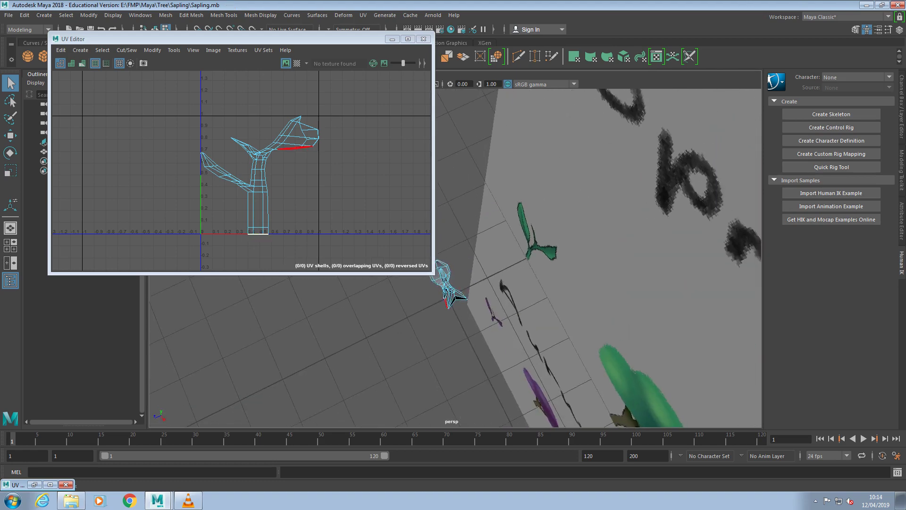
left_click_drag(340, 321, 447, 292, "alt")
scroll(446, 296, "up", 2)
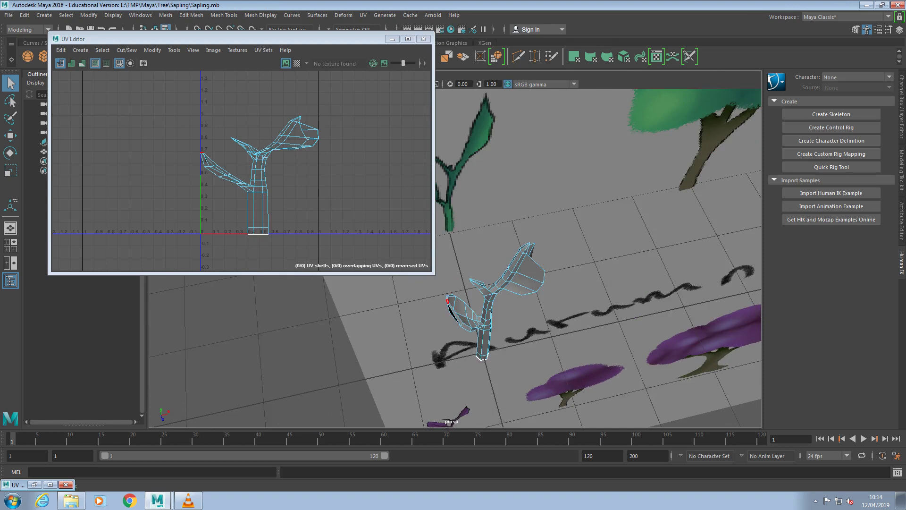
scroll(447, 297, "up", 4)
left_click_drag(439, 411, 479, 359, "alt")
scroll(480, 359, "up", 2)
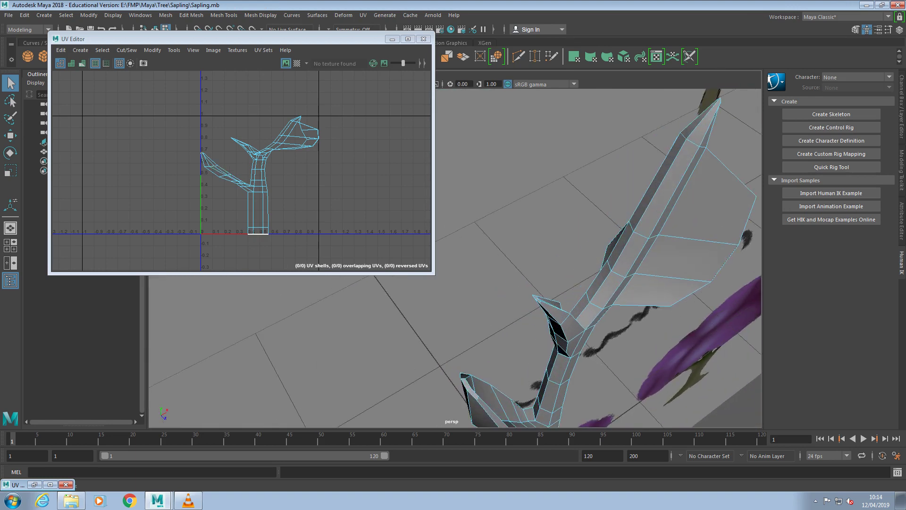
left_click(467, 385)
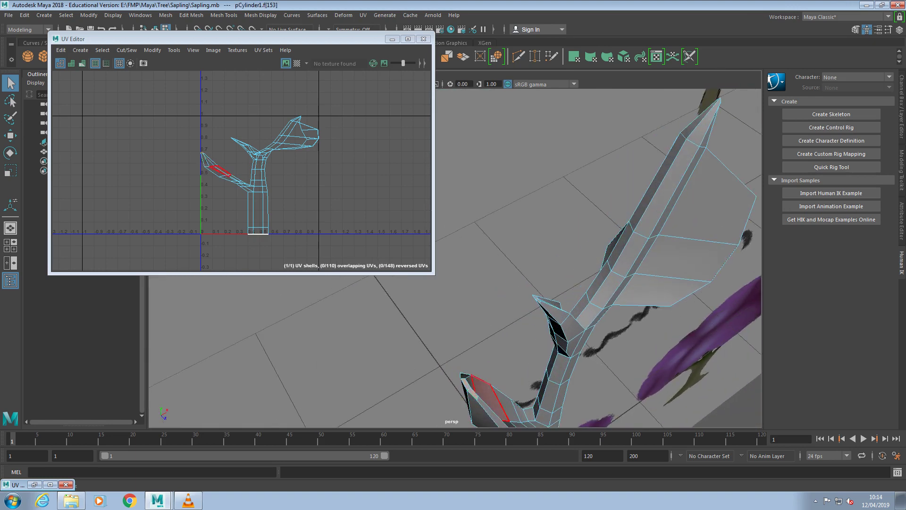
left_click(466, 383)
left_click_drag(467, 384, 502, 330, "alt")
scroll(472, 307, "down", 6)
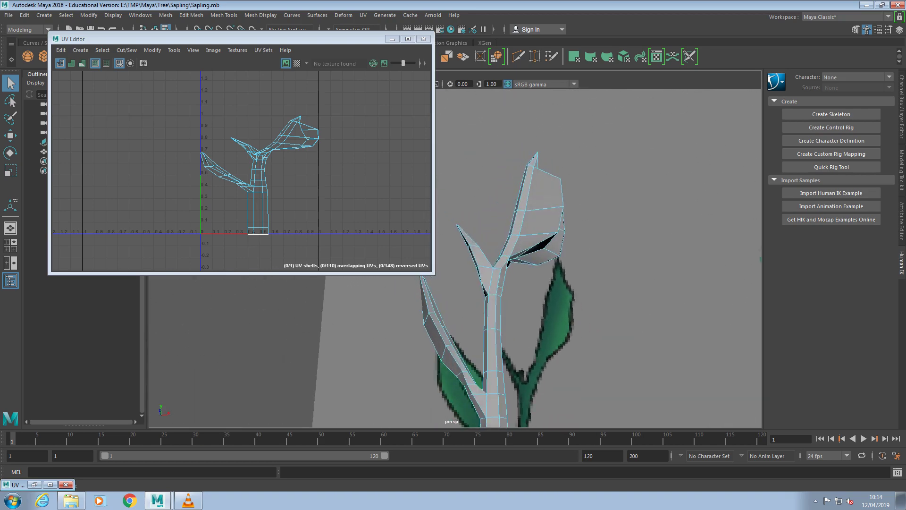
- Select all faces of the lower stem and add the upper stem faces on the near side up to the fork
scroll(455, 257, "down", 5)
left_click_drag(462, 366, 455, 330)
scroll(499, 323, "up", 5)
left_click(460, 380, "shift")
left_click(469, 380, "shift")
left_click(460, 363, "shift")
left_click(461, 337, "shift")
left_click(468, 336, "shift")
left_click(468, 305, "shift")
left_click(462, 305, "shift")
left_click(462, 304, "shift")
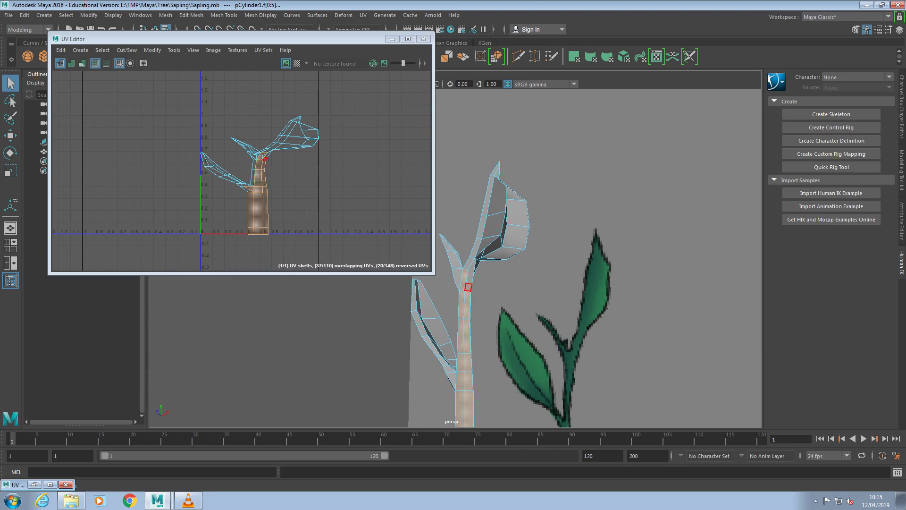
left_click(469, 287, "shift")
left_click(471, 274, "shift")
- Add the faces on the adjacent side of the upper stem, up to the base of the fork, to the selection
left_click_drag(470, 274, 414, 291, "alt")
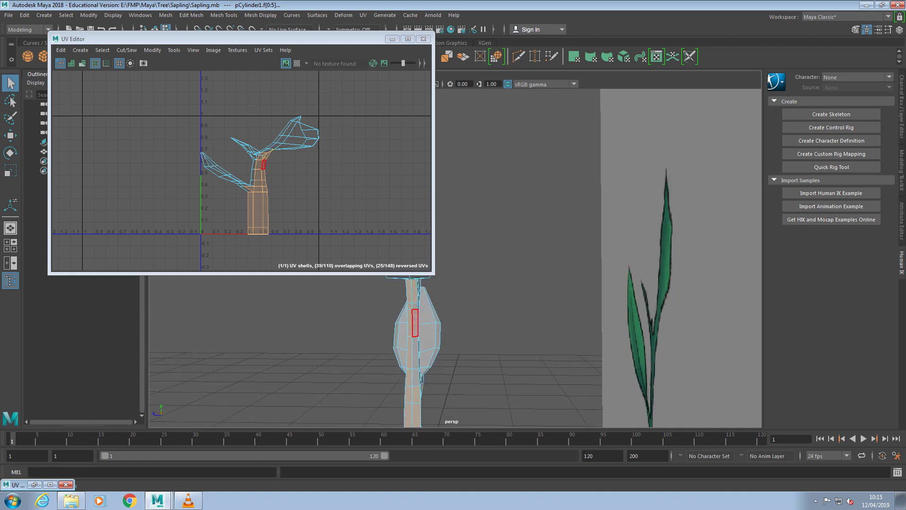
left_click(415, 323, "shift")
left_click(415, 352, "shift")
left_click(415, 377, "shift")
left_click_drag(590, 340, 465, 359, "alt")
scroll(465, 359, "up", 5)
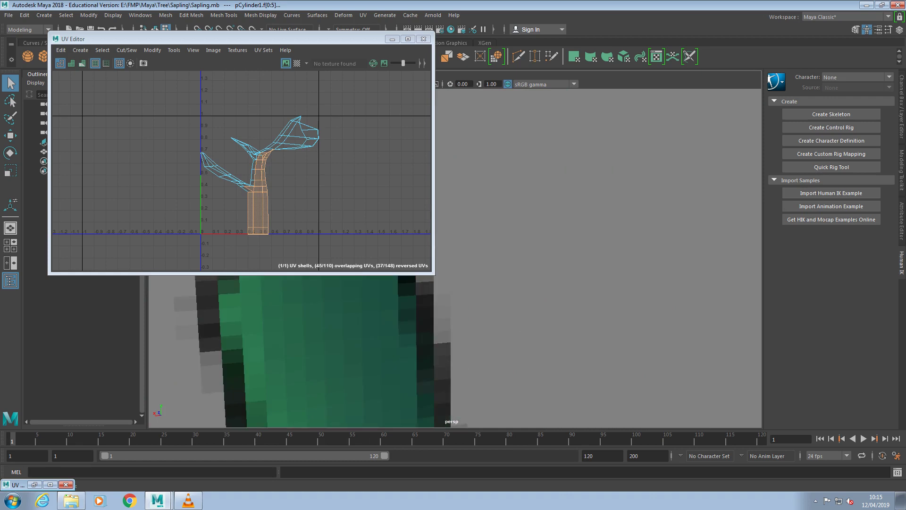
left_click_drag(470, 325, 420, 309, "alt")
left_click(378, 405, "shift")
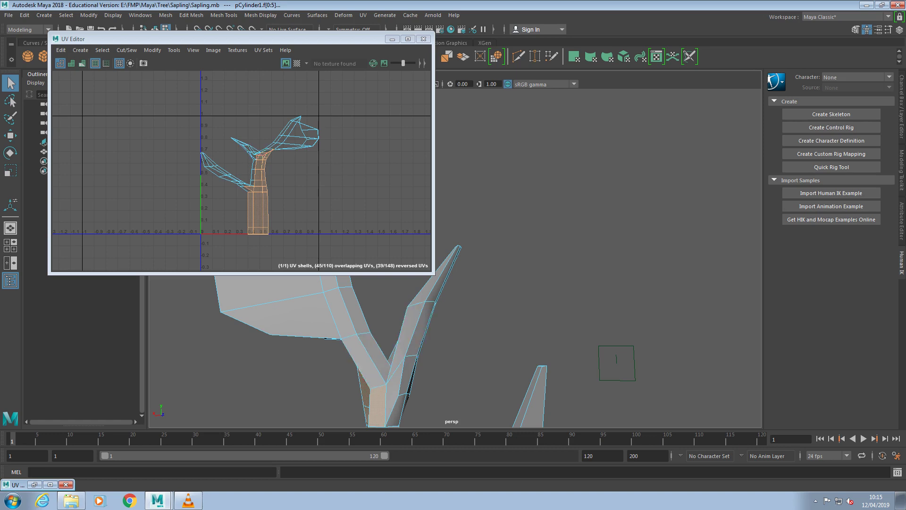
left_click(363, 362, "shift")
left_click(373, 358, "shift")
left_click_drag(373, 358, 418, 337, "alt")
key("ctrl+z")
key("ctrl+z")
- Add the remaining faces on the back of the upper stem, between the lower leaf and the fork, to the selection
left_click_drag(670, 331, 472, 331, "alt")
middle_click_drag(661, 379, 561, 160, "alt")
left_click(532, 330, "shift")
left_click(528, 403, "shift")
left_click_drag(528, 403, 699, 396, "alt")
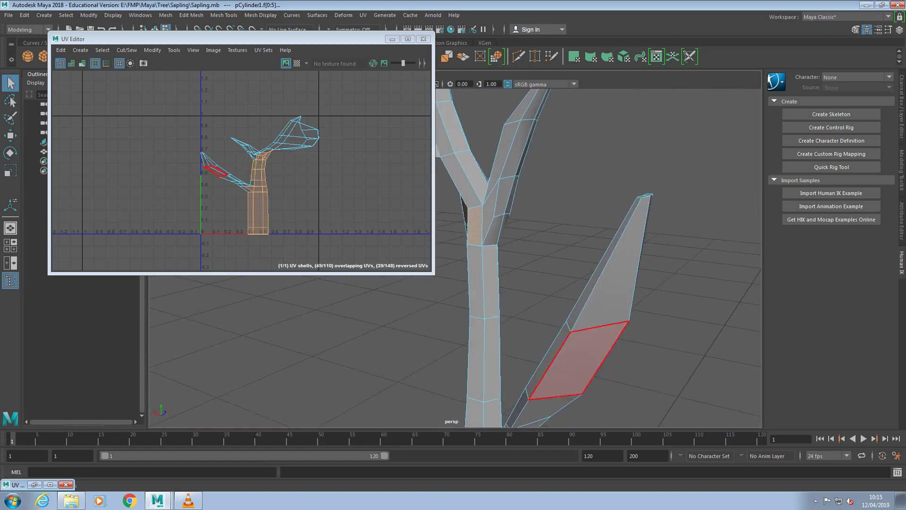
left_click(492, 360, "shift")
left_click(476, 359, "shift")
left_click(476, 281, "shift")
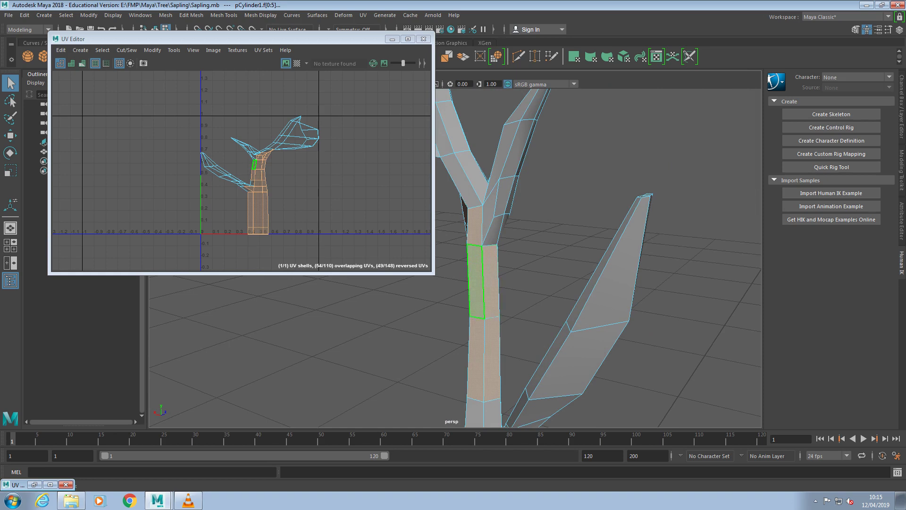
- Minimize the UV Editor and move the stem vertex just below the fork slightly inward along X in vertex mode
left_click_drag(590, 306, 444, 302, "alt")
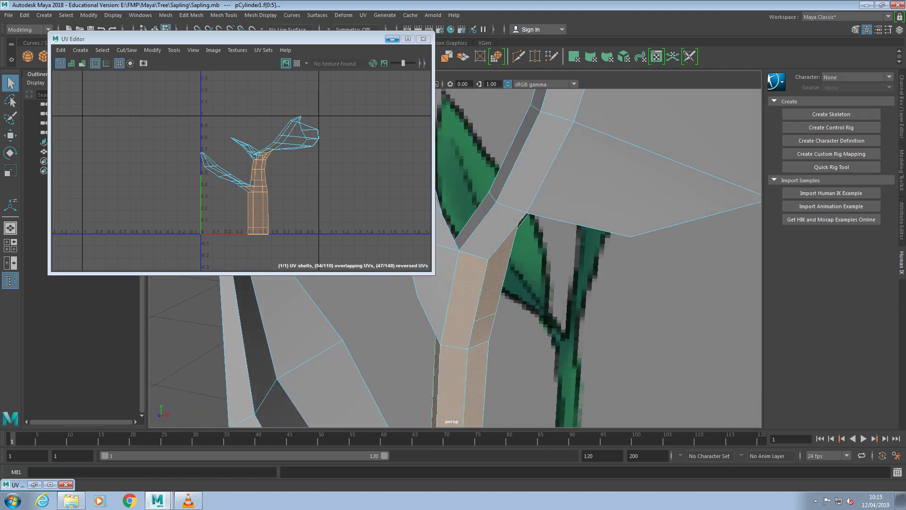
left_click(392, 39)
left_click_drag(331, 293, 708, 245, "alt")
left_click_drag(236, 203, 406, 222, "alt")
right_click_drag(454, 227, 427, 222)
key("w")
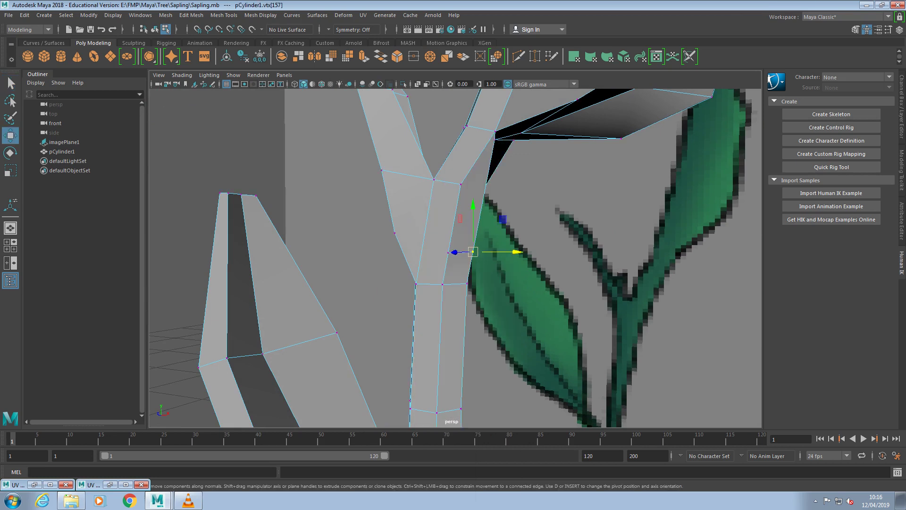
left_click_drag(515, 252, 510, 252)
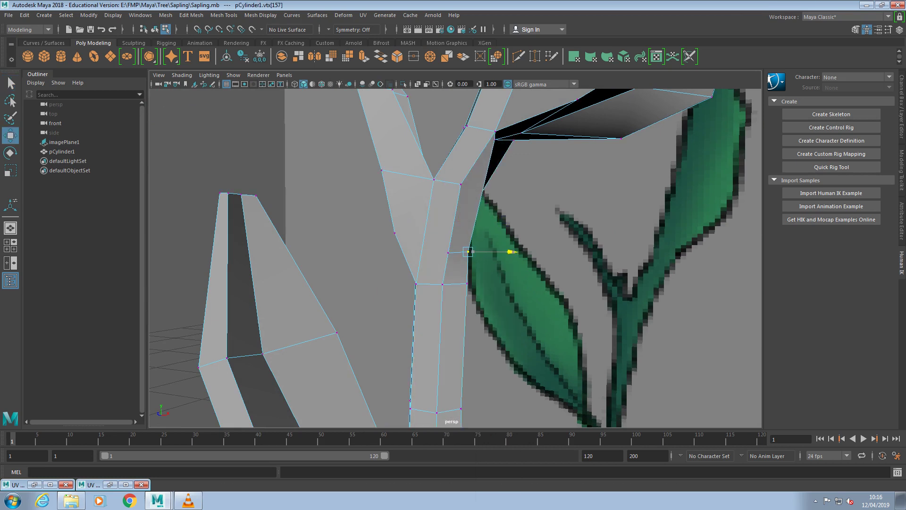
- Return to face selection and add the missing face just below the fork to the stem selection
left_click_drag(510, 251, 278, 253, "alt")
left_click_drag(352, 219, 374, 228, "alt")
right_click_drag(374, 228, 370, 231)
left_click(374, 255)
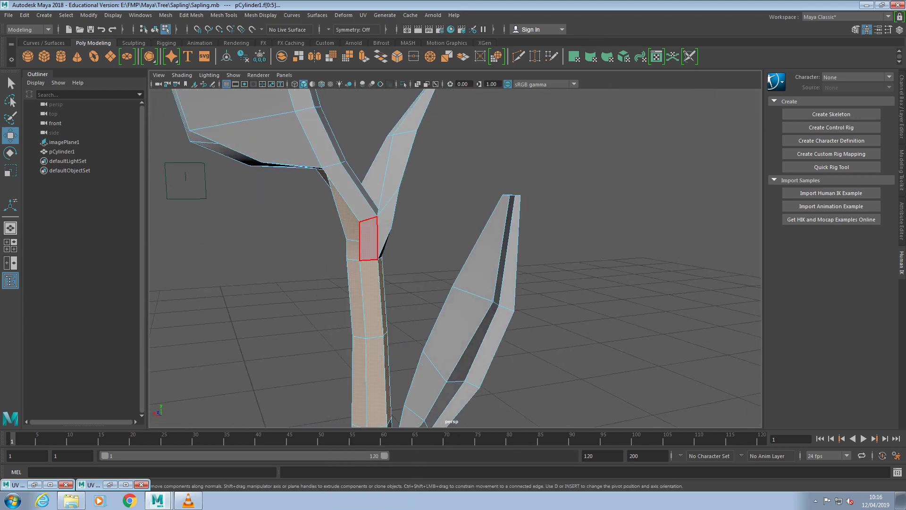
left_click_drag(368, 238, 460, 240, "alt")
left_click(340, 243, "shift")
left_click_drag(424, 265, 453, 251, "alt")
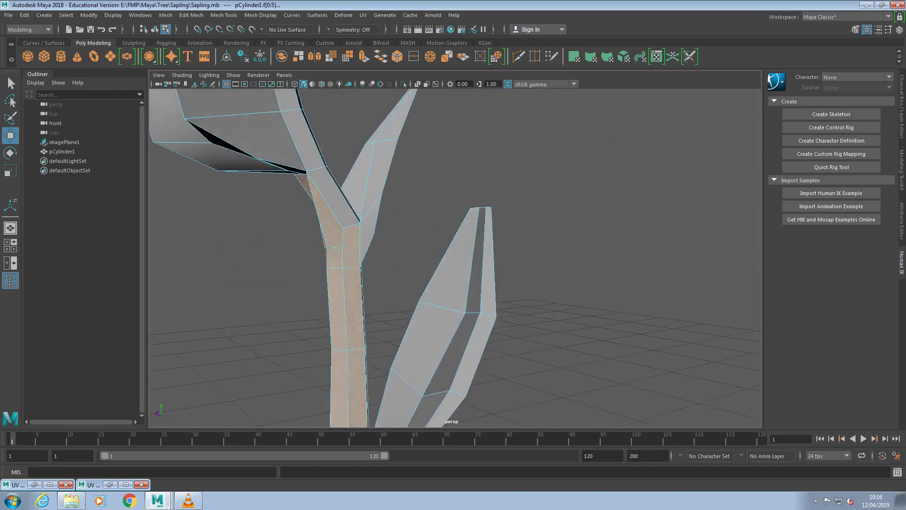
- Examine the selected stem faces from below and around the stem, down to the lower leaf's base
left_click_drag(453, 255, 397, 236, "alt")
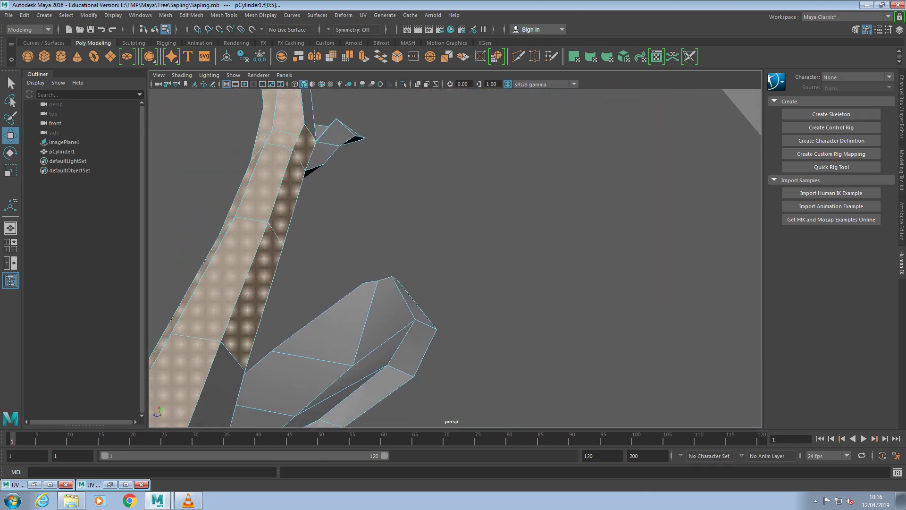
left_click_drag(453, 255, 307, 297, "alt")
left_click_drag(391, 354, 236, 361, "alt")
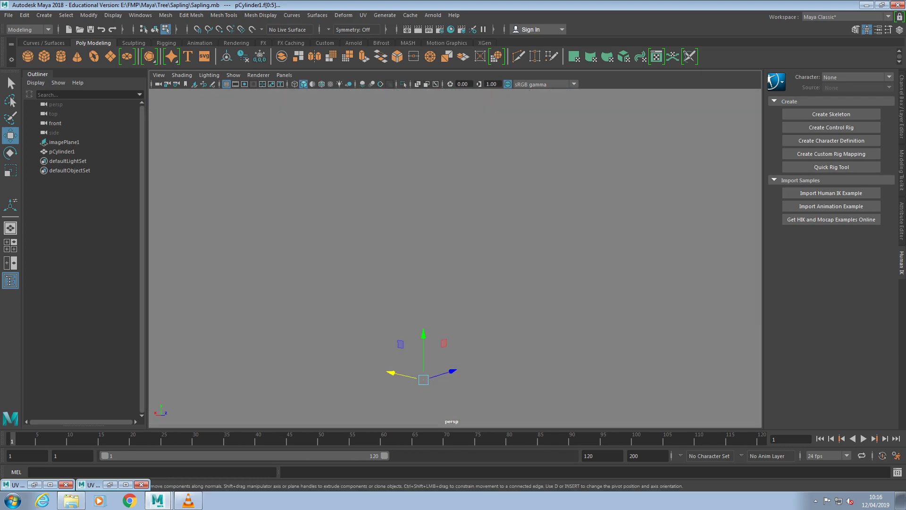
scroll(456, 258, "up", 3)
middle_click_drag(427, 382, 465, 288, "alt")
left_click_drag(444, 321, 571, 278, "alt")
scroll(455, 258, "down", 5)
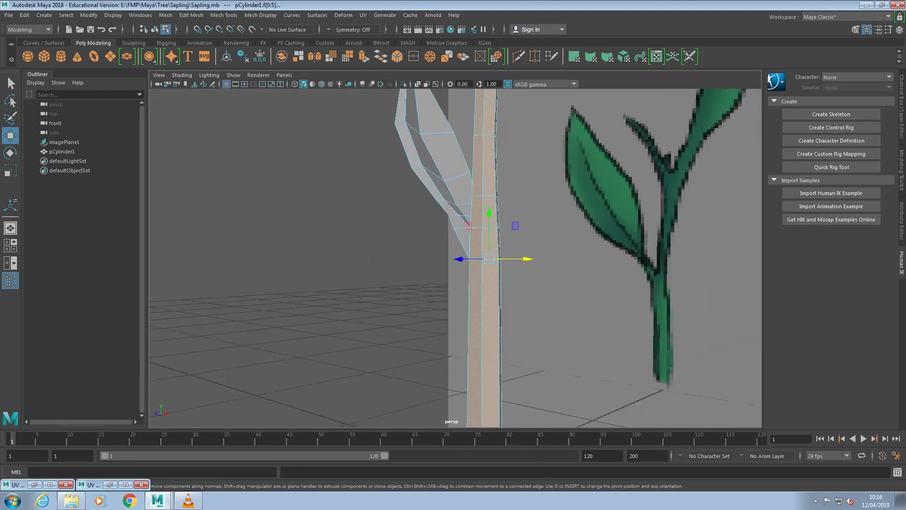
- Restore the UV Editor to a smaller floating window and place it beside the sapling so both stay visible
left_click(125, 484)
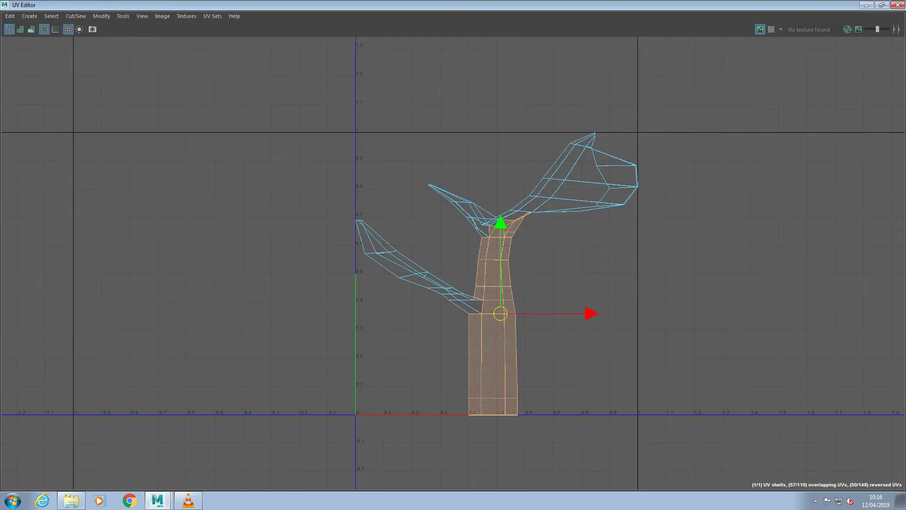
left_click(882, 4)
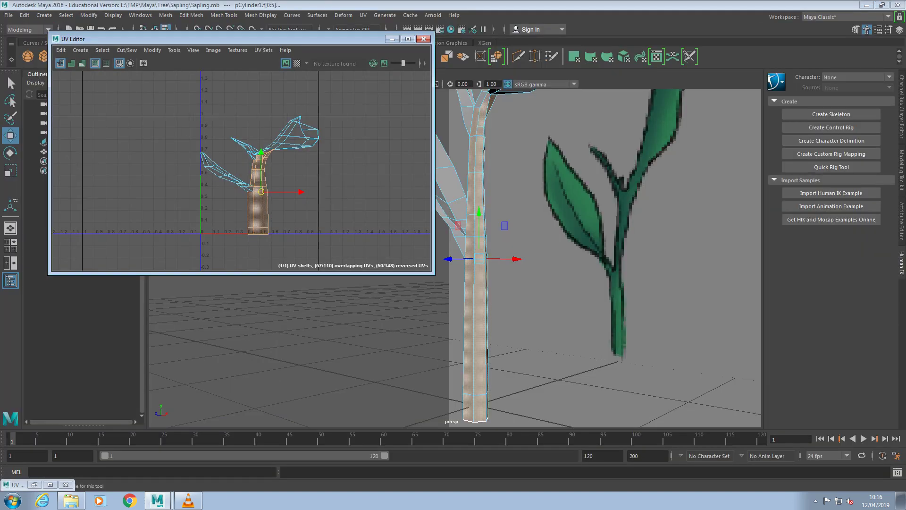
left_click_drag(242, 38, 191, 29)
- Planar-project the selected stem faces from the Z axis with a bounding-box fit and move their UVs outside the 0–1 tile
left_click_drag(425, 258, 500, 257, "alt")
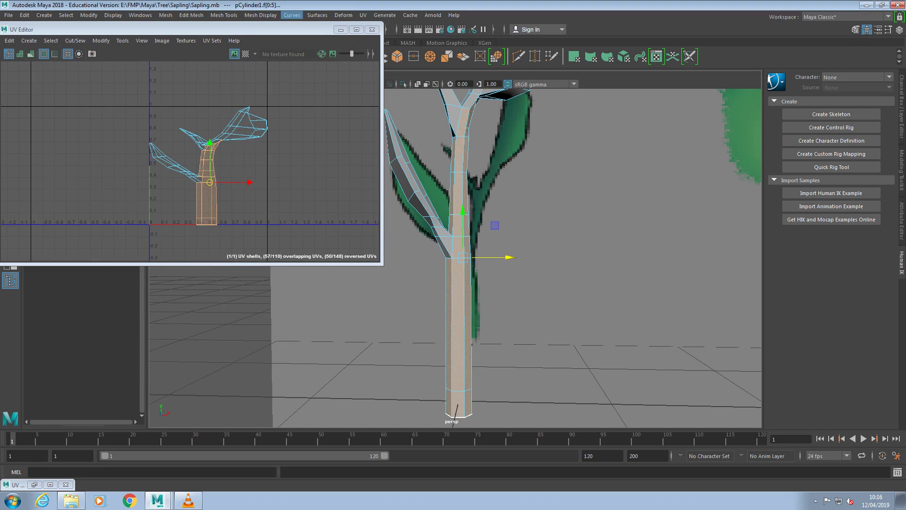
left_click(363, 15)
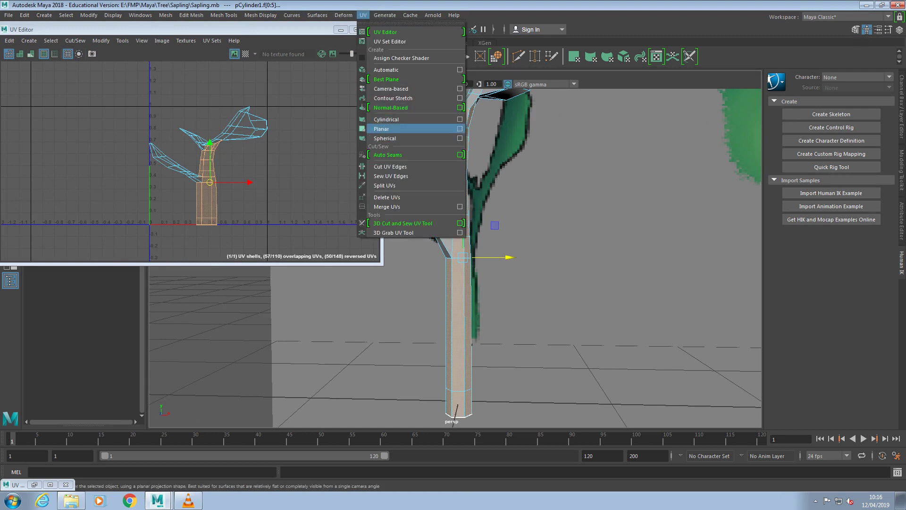
left_click(459, 128)
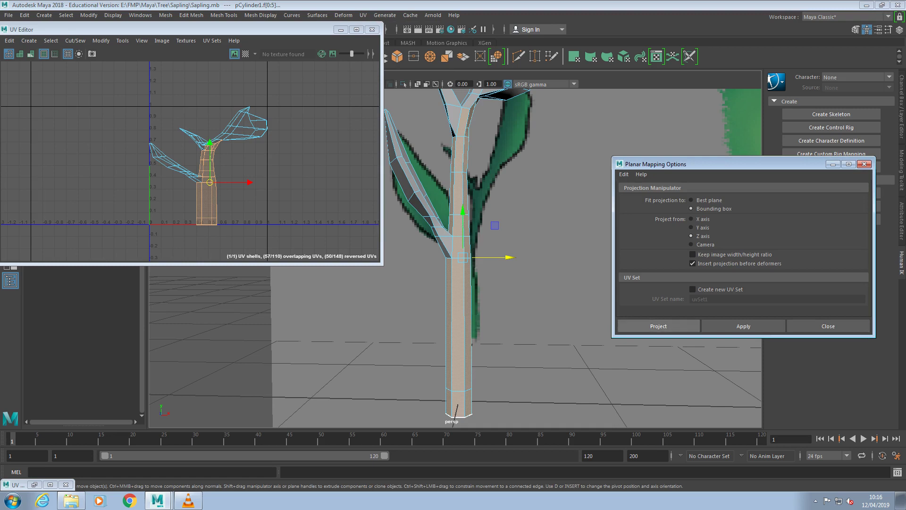
left_click(658, 326)
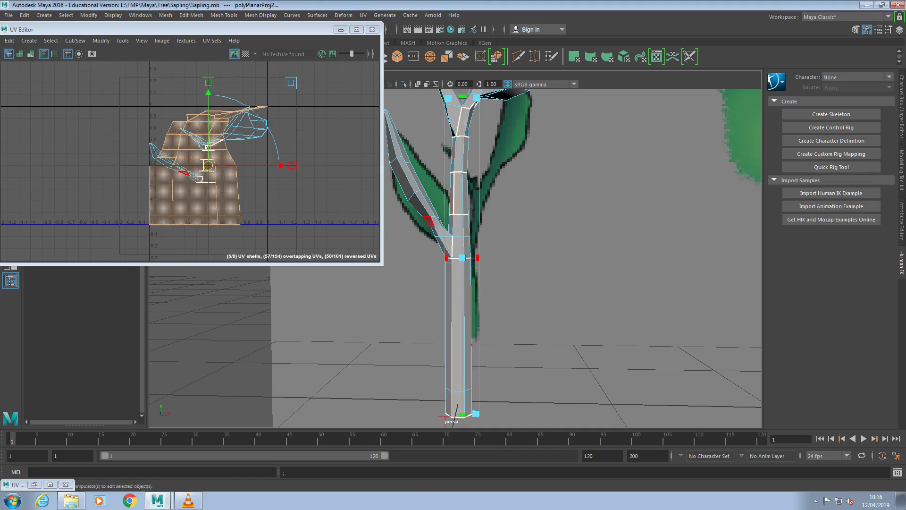
key("w")
left_click_drag(231, 166, 359, 165)
key("alt+d")
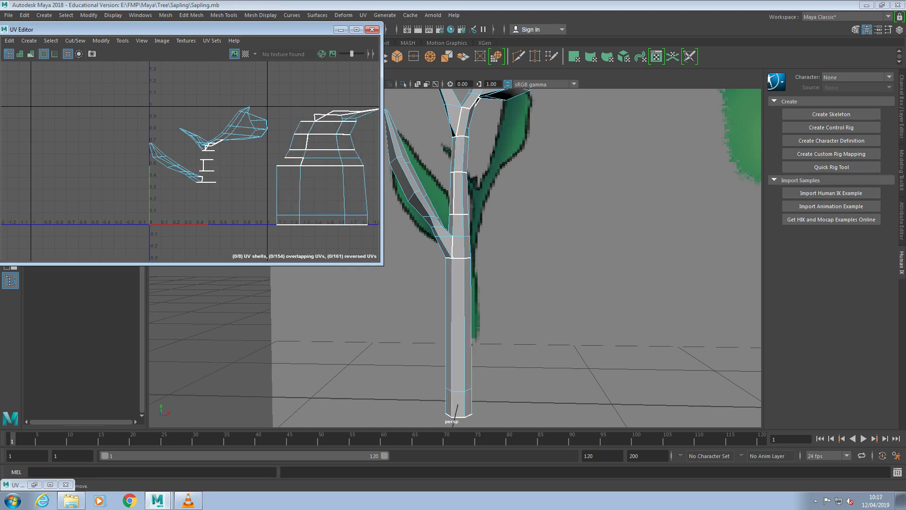
- Select the separated stem shells in the UV Editor and examine the matching faces on the model
left_click(458, 224)
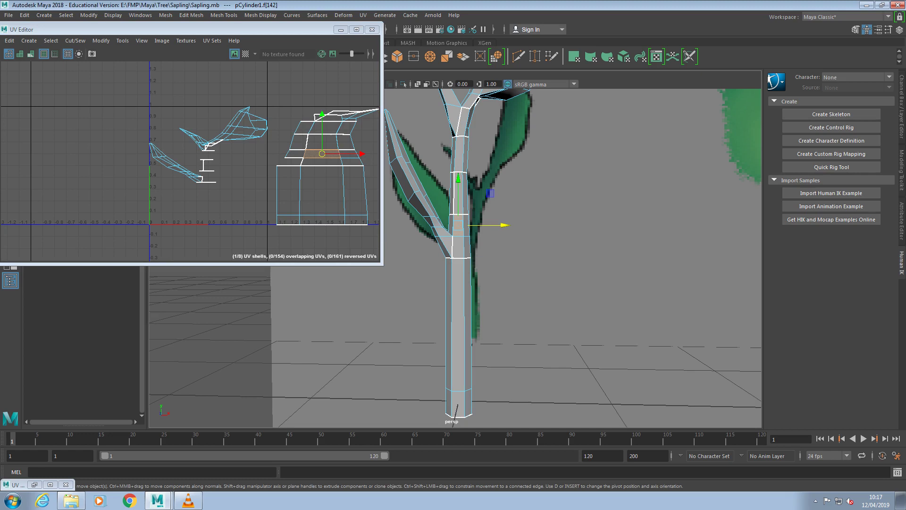
left_click_drag(274, 102, 379, 236)
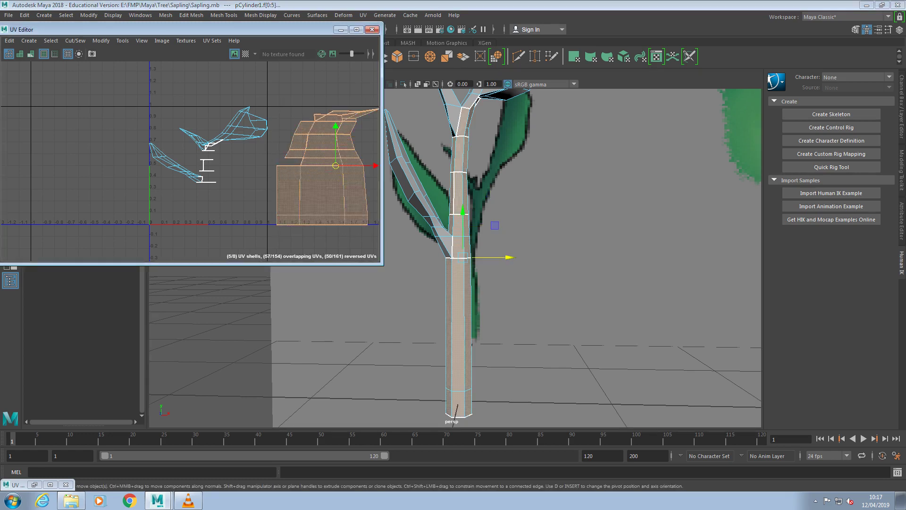
scroll(428, 212, "down", 3)
scroll(427, 212, "up", 1)
left_click_drag(427, 213, 543, 215, "alt")
- In edge mode, select the vertical edge line on the lower stem and the edge at the lower leaf's base
right_click_drag(441, 259, 441, 203)
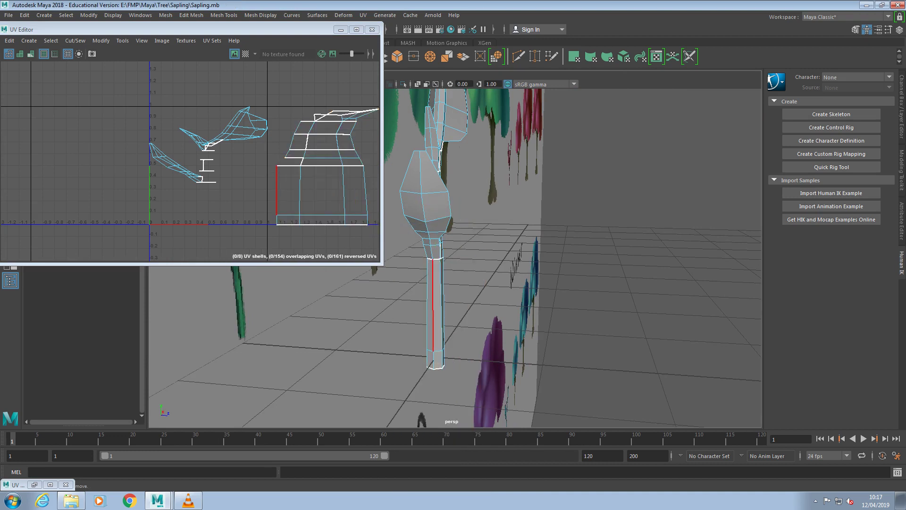
left_click(433, 307)
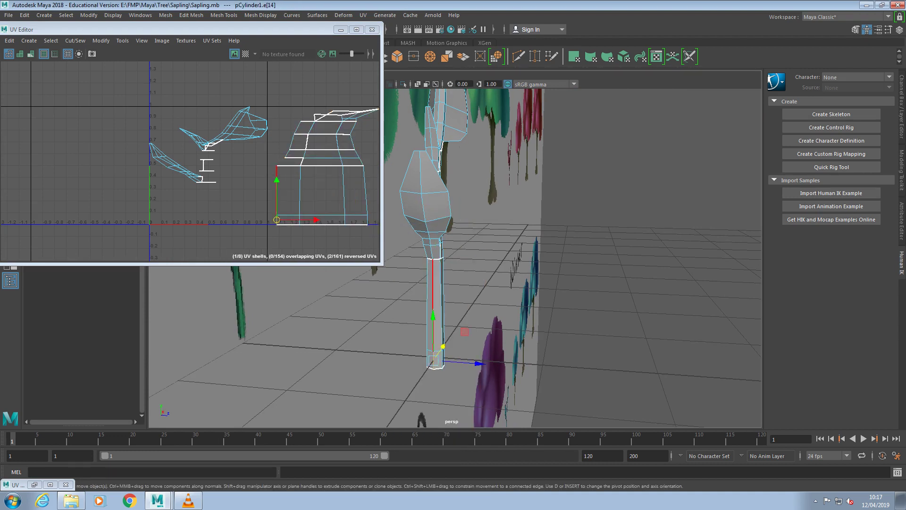
left_click(432, 252, "shift")
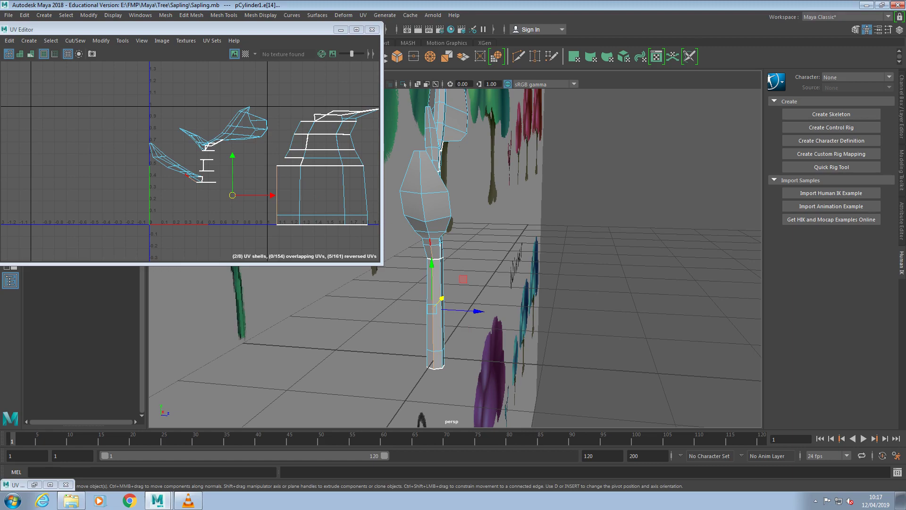
left_click_drag(472, 264, 408, 309, "alt")
left_click_drag(572, 198, 410, 172, "alt")
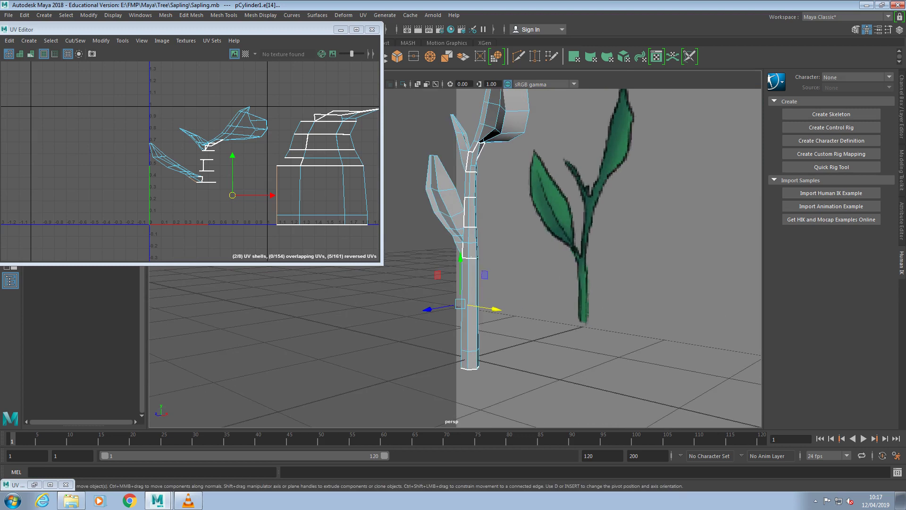
- Select all edges of the sapling and try to apply a planar projection to them
scroll(455, 258, "down", 4)
left_click_drag(415, 255, 377, 336, "alt")
left_click_drag(483, 337, 530, 167)
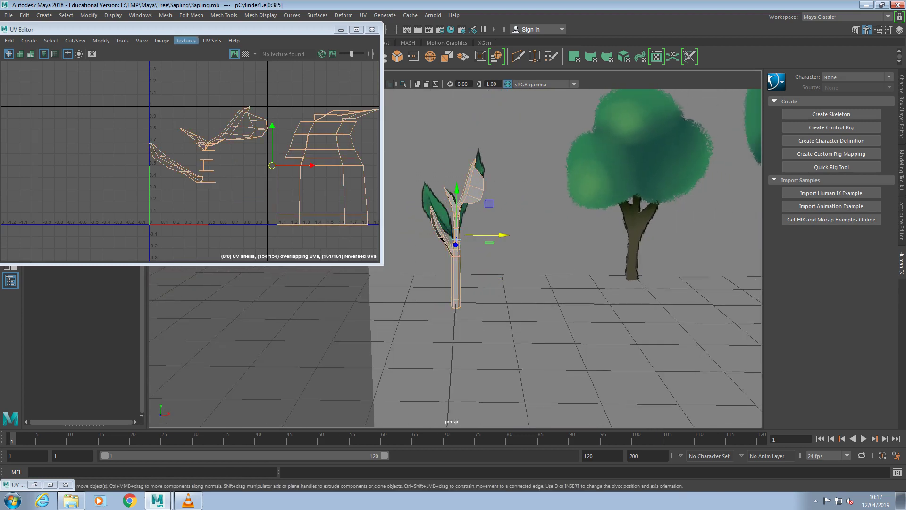
left_click(363, 15)
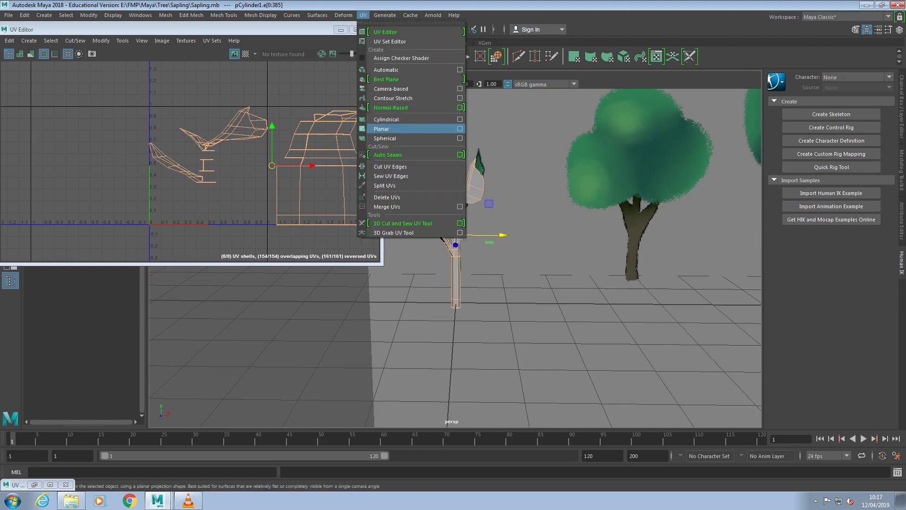
left_click(402, 128)
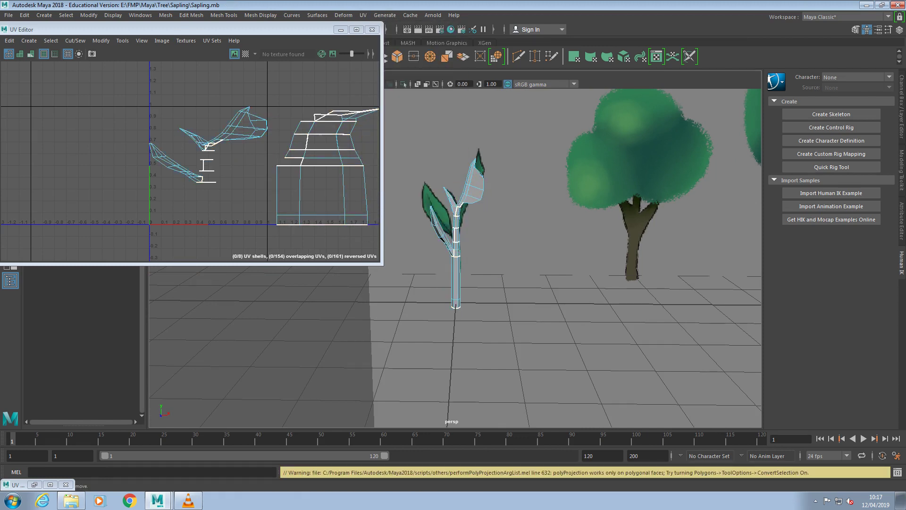
left_click(363, 15)
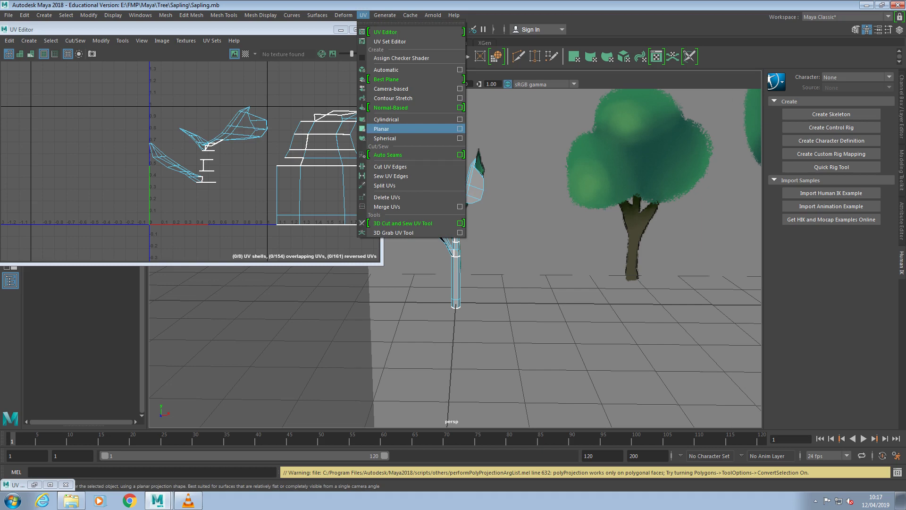
left_click(460, 129)
left_click(659, 326)
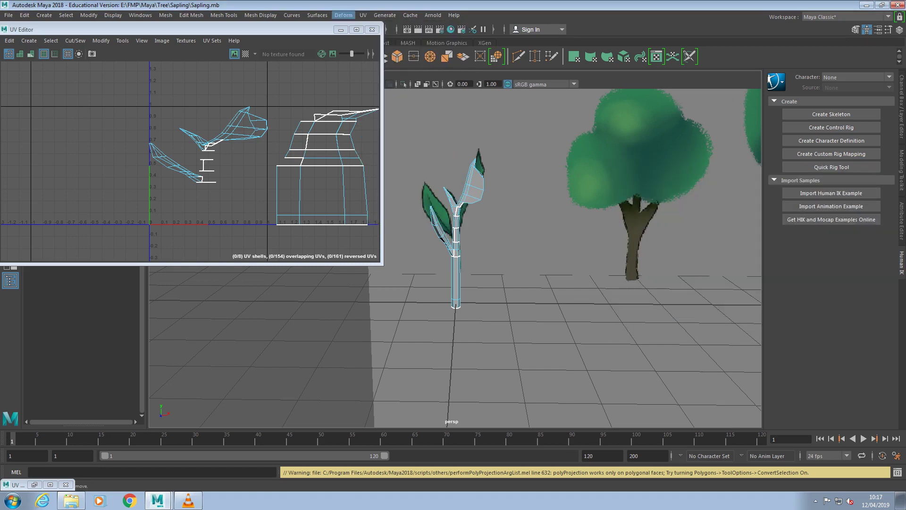
- Bring up the minimized UV Toolkit window and close it
left_click(363, 15)
left_click(35, 485)
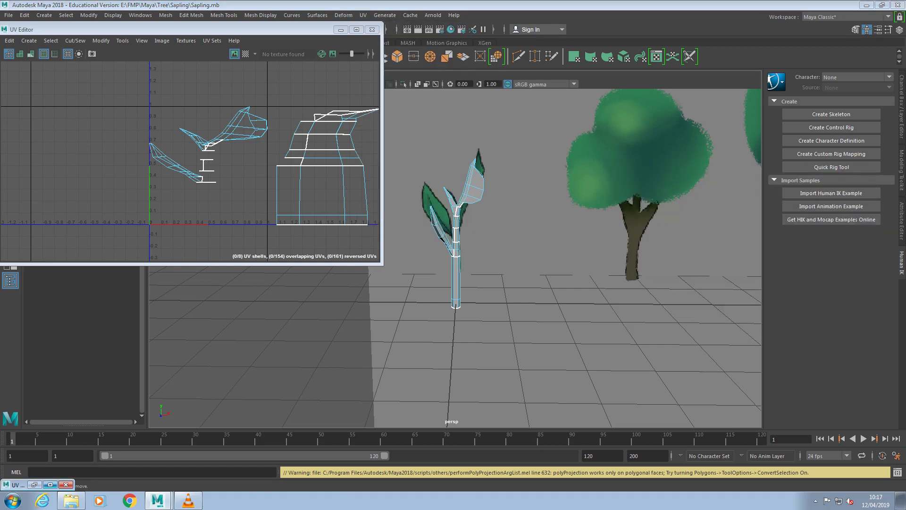
left_click(50, 484)
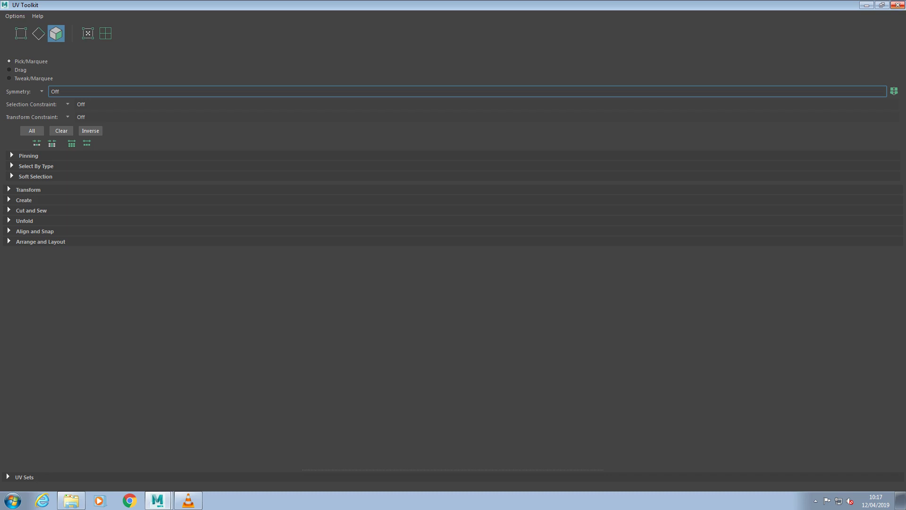
left_click(898, 4)
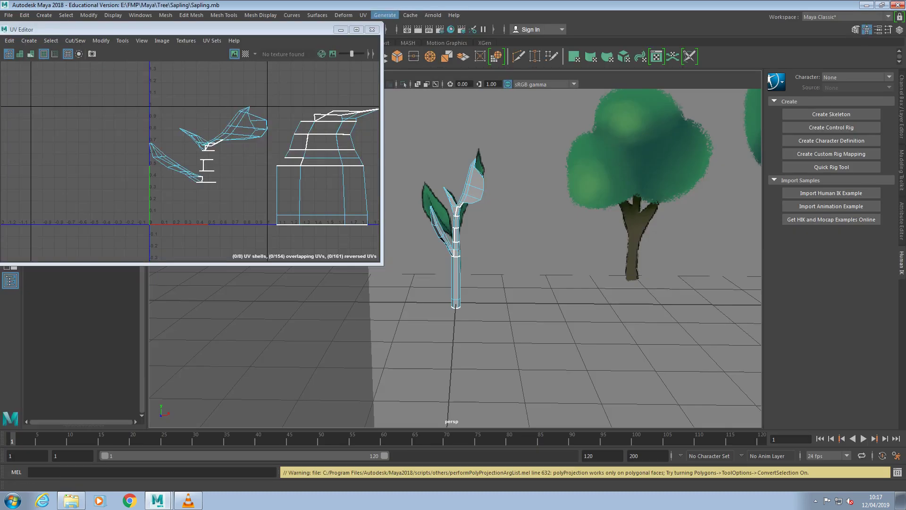
- Try the planar projection again from the Z axis with the bounding-box fit
left_click(363, 15)
left_click(459, 129)
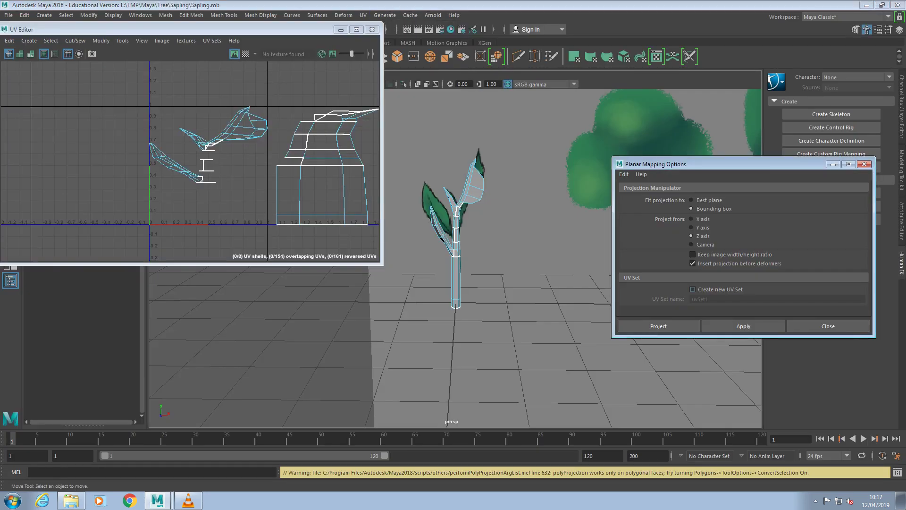
left_click(659, 326)
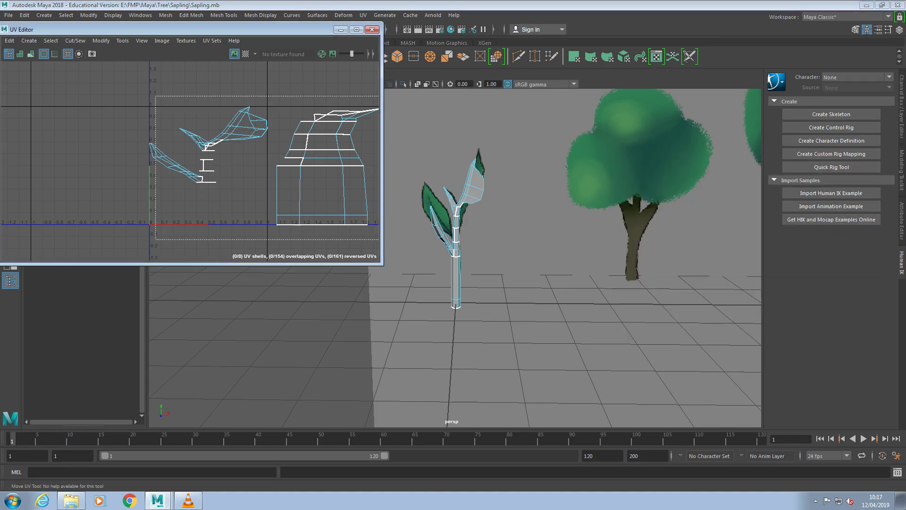
- Select all faces through the UV Editor and planar-project the whole sapling from the Z axis with a bounding-box fit
left_click_drag(110, 79, 378, 259)
left_click(363, 14)
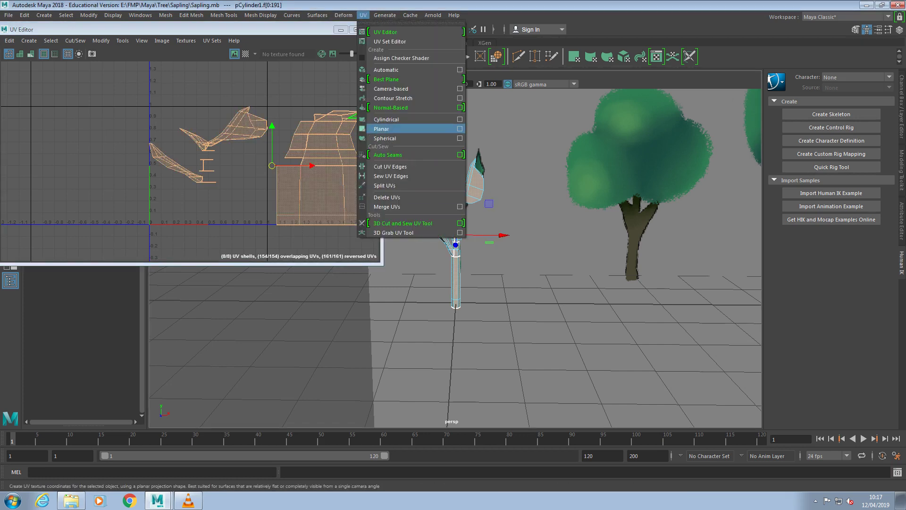
left_click(460, 128)
left_click(658, 326)
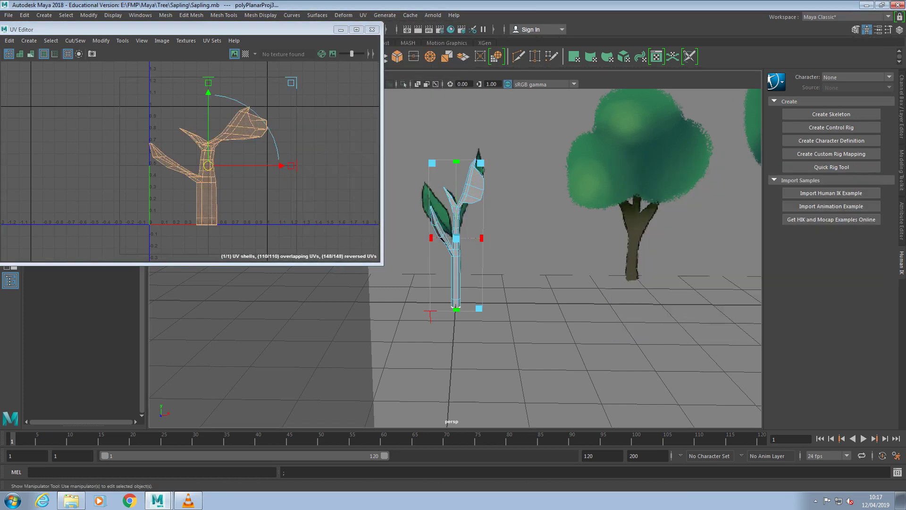
- In edge mode, select the vertical edge line on the lower stem's leaf side and extend it up the lower leaf's outer centre line
scroll(455, 258, "up", 4)
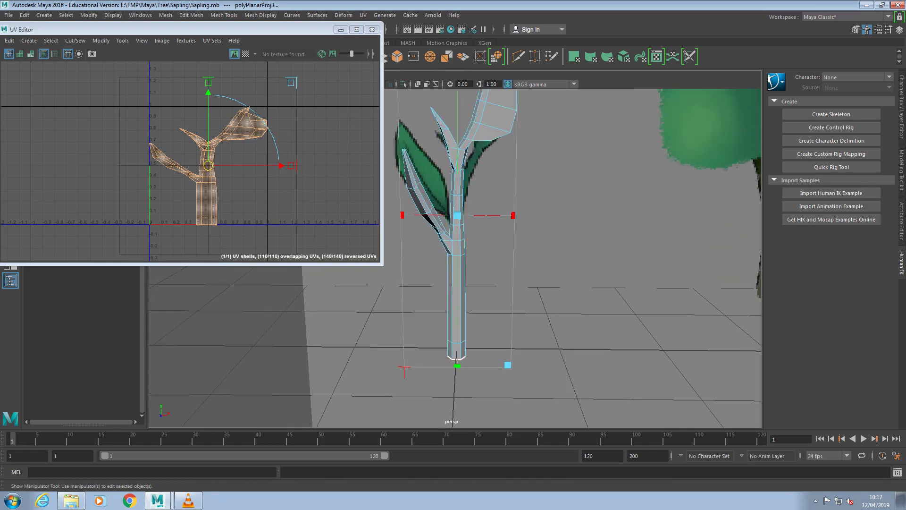
left_click_drag(455, 258, 590, 258, "alt")
right_click(467, 283)
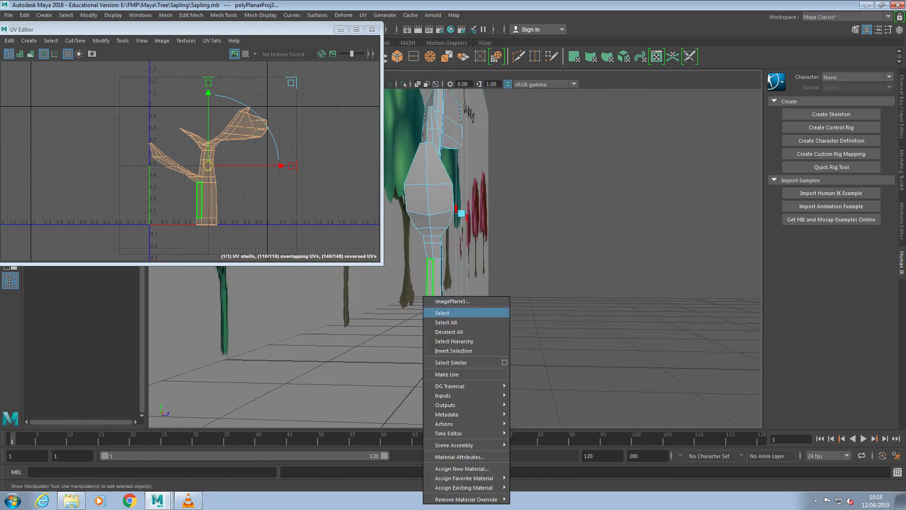
right_click(440, 214)
right_click_drag(441, 214, 440, 187)
left_click_drag(441, 188, 425, 209, "alt")
mouse_move(435, 364)
left_mouse_down("alt")
mouse_move(496, 394)
mouse_move(426, 359)
left_mouse_up("alt")
left_click(433, 361)
left_click(433, 302, "shift")
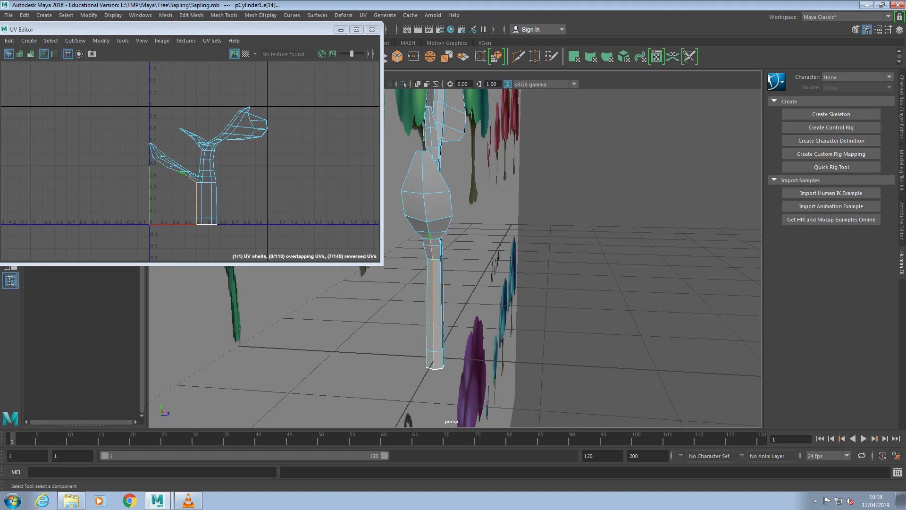
left_click(425, 207, "shift")
- Extend the edge selection down the lower leaf's inner side, up the stem to the fork and along the small leaf's outer side
left_click_drag(453, 246, 297, 300, "alt")
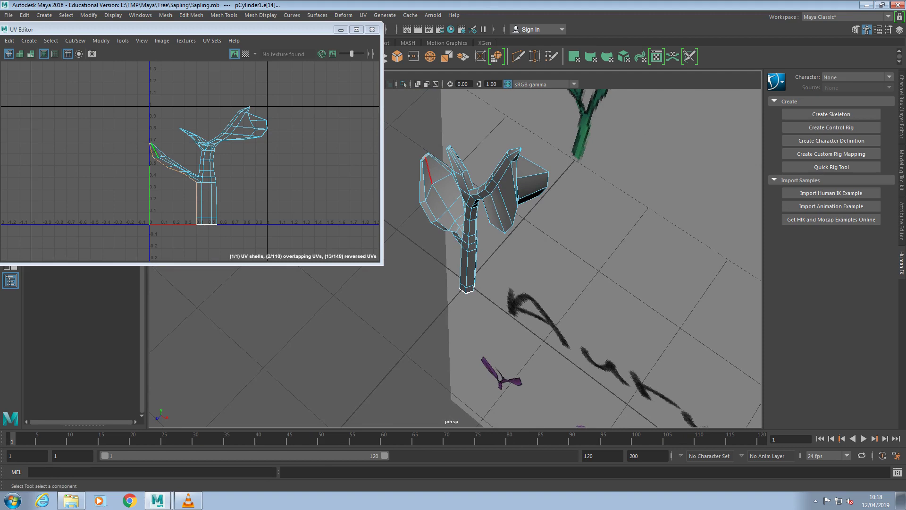
left_click_drag(457, 223, 613, 286, "alt")
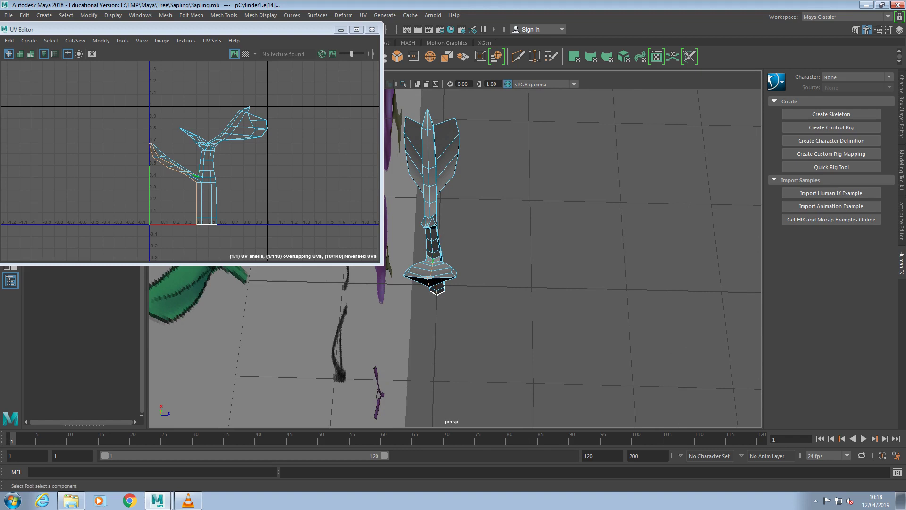
left_click_drag(431, 235, 439, 177, "alt")
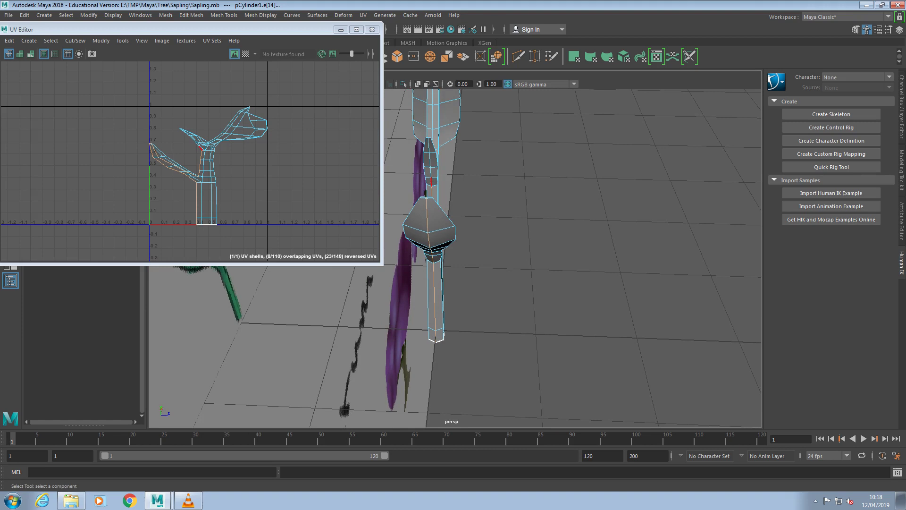
left_click(431, 172, "shift")
left_click(430, 159, "shift")
- Extend the edge selection over the small leaf's tip and down its inner centre line to the fork
left_click_drag(437, 161, 427, 222, "alt")
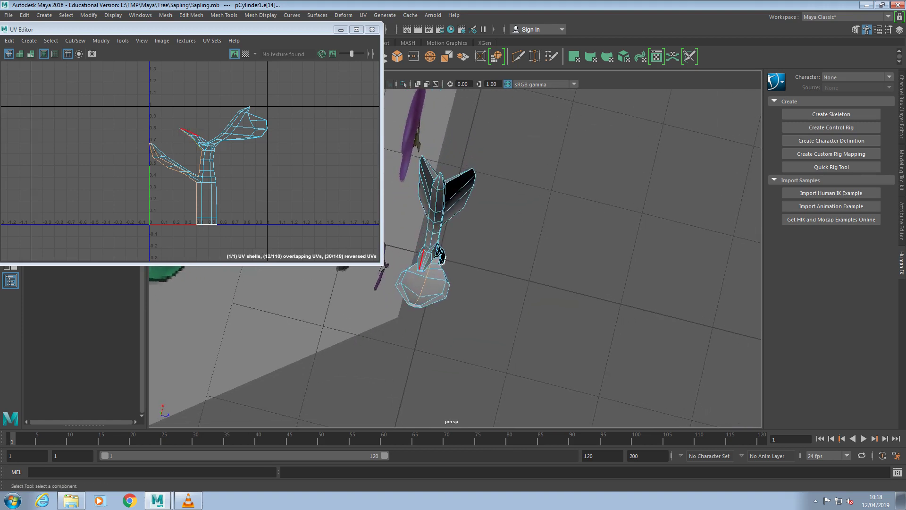
scroll(423, 286, "up", 6)
middle_click_drag(423, 287, 493, 260, "alt")
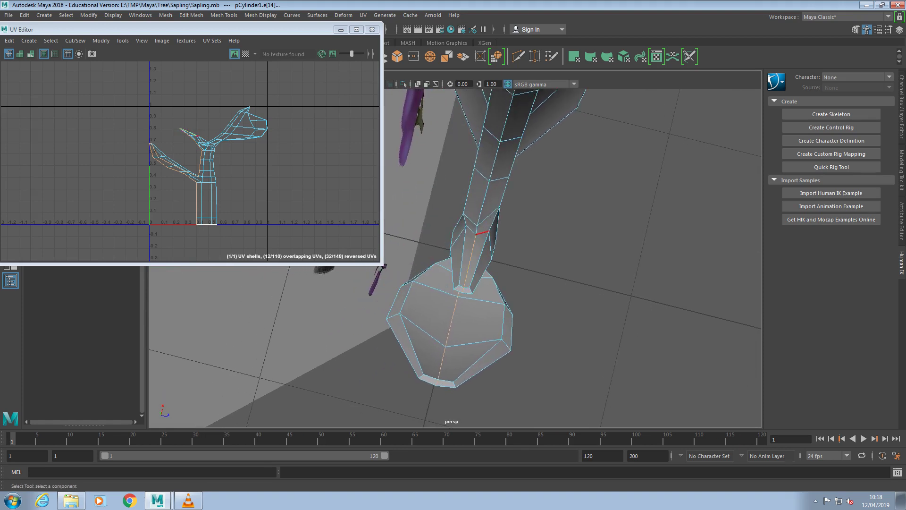
left_click(483, 204, "shift")
left_click_drag(494, 217, 383, 133, "alt")
left_click_drag(472, 234, 364, 255, "alt")
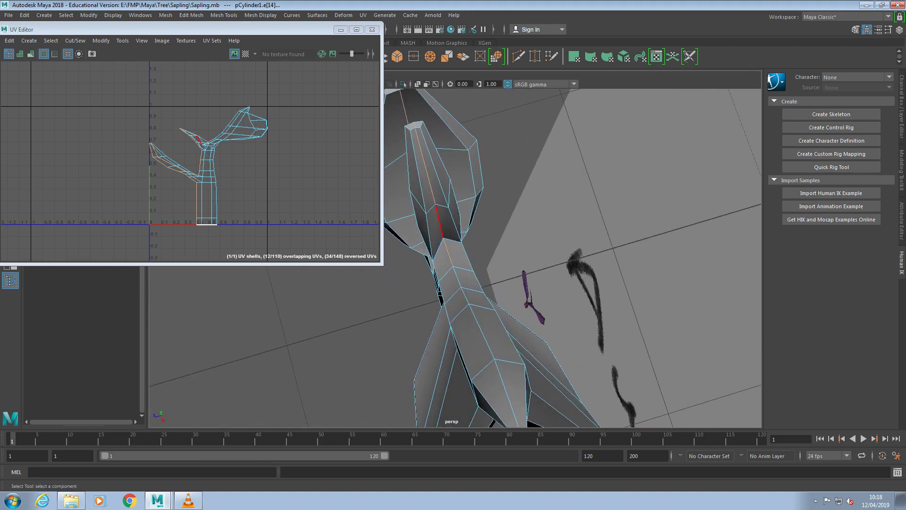
- Continue the edge selection from the fork along the upper branch and the large leaf's upper centre line to its tip
left_click_drag(442, 222, 670, 250, "alt")
scroll(455, 258, "down", 5)
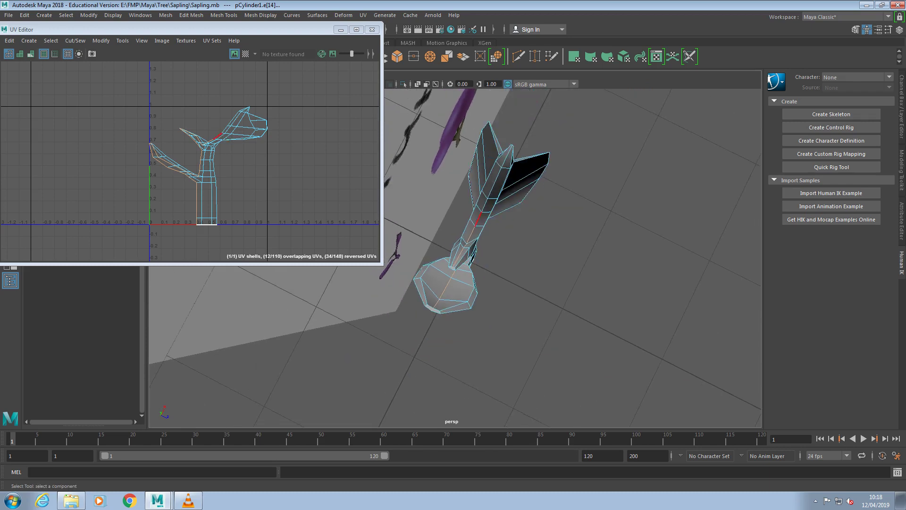
left_click(508, 156, "shift")
left_click_drag(591, 245, 364, 172, "alt")
scroll(459, 133, "up", 4)
middle_click_drag(459, 133, 474, 224, "alt")
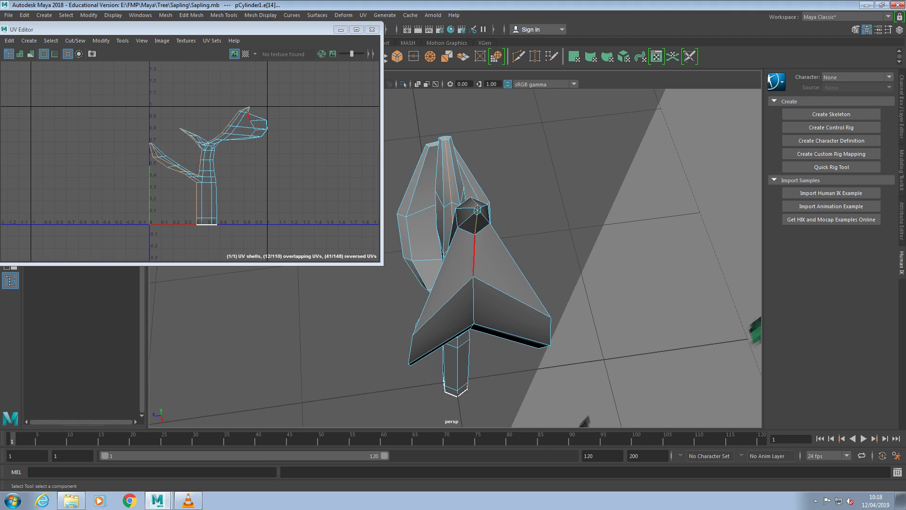
- Extend the edge selection around the large leaf's end and along the centre line of its underside
left_click(473, 301, "shift")
scroll(477, 288, "down", 6)
left_click_drag(477, 288, 479, 123, "alt")
scroll(442, 101, "up", 6)
middle_click_drag(442, 102, 448, 207, "alt")
left_click(457, 236, "shift")
left_click_drag(460, 302, 463, 252, "alt")
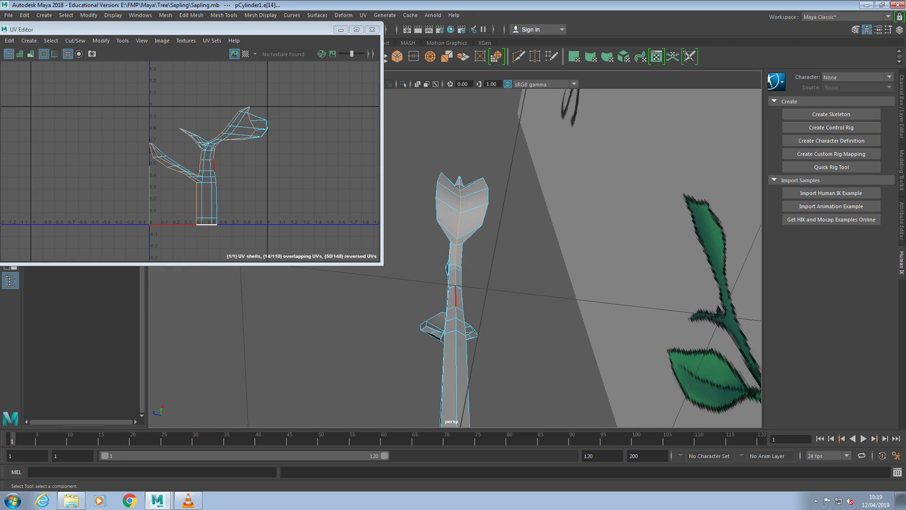
- Finish the seam selection down the main stem to the base and cut the UVs along all selected edges
left_click(456, 324, "shift")
left_click(456, 349, "shift")
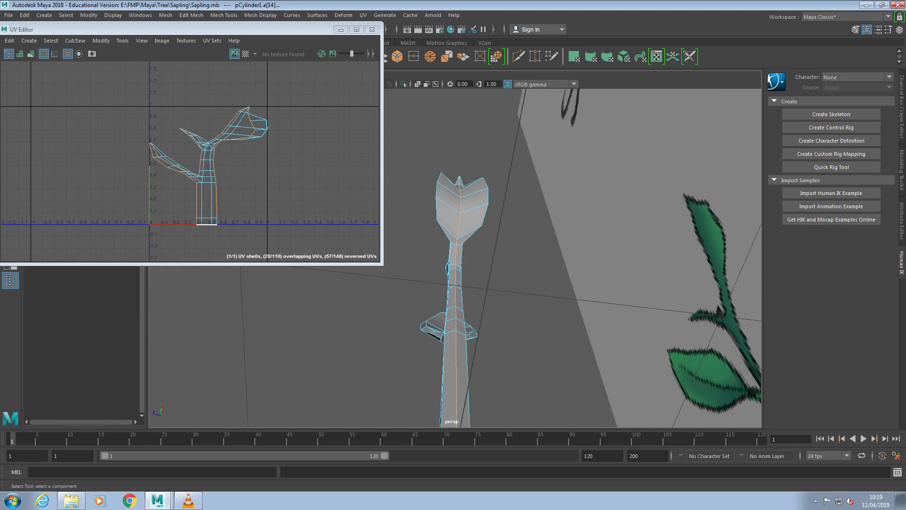
left_click_drag(465, 333, 515, 383, "alt")
scroll(461, 372, "down", 5)
left_click(455, 371, "shift")
left_click_drag(448, 372, 543, 416, "alt")
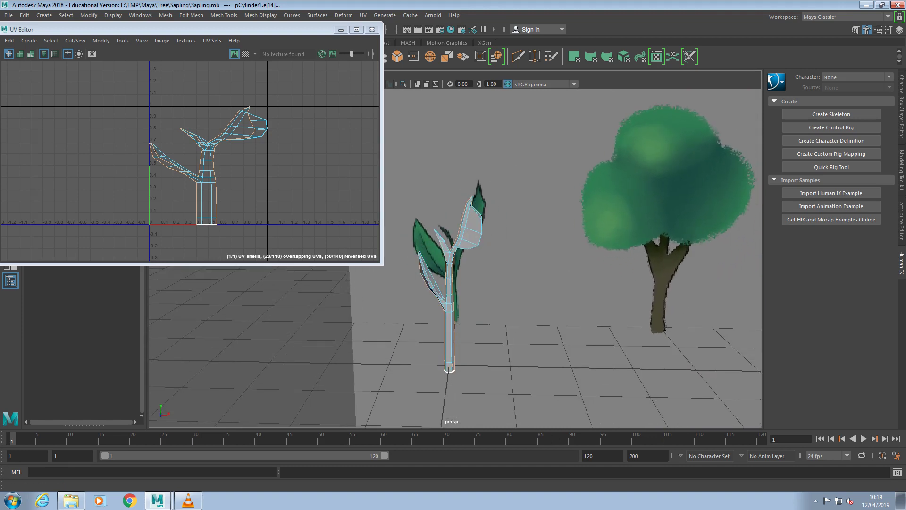
left_click(363, 15)
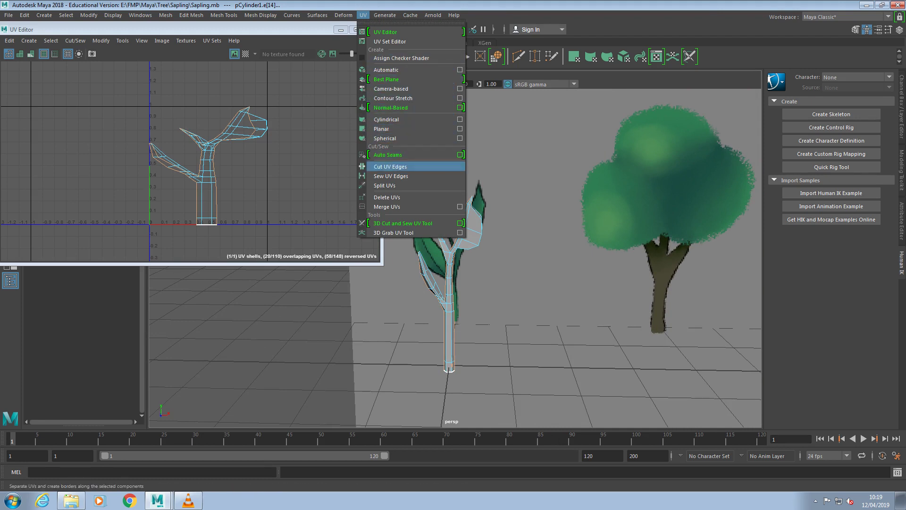
left_click(390, 166)
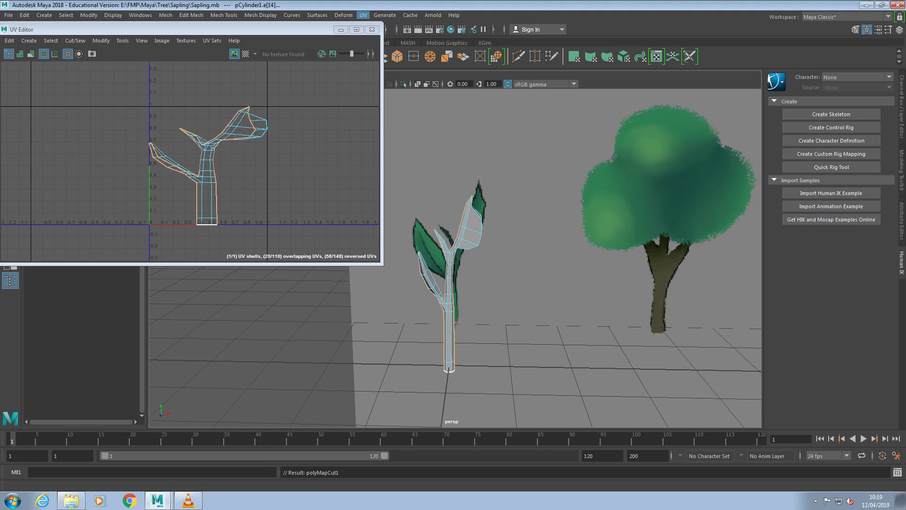
- Try to planar-project the sapling from the Z axis with a bounding-box fit while the edges are selected
left_click(363, 16)
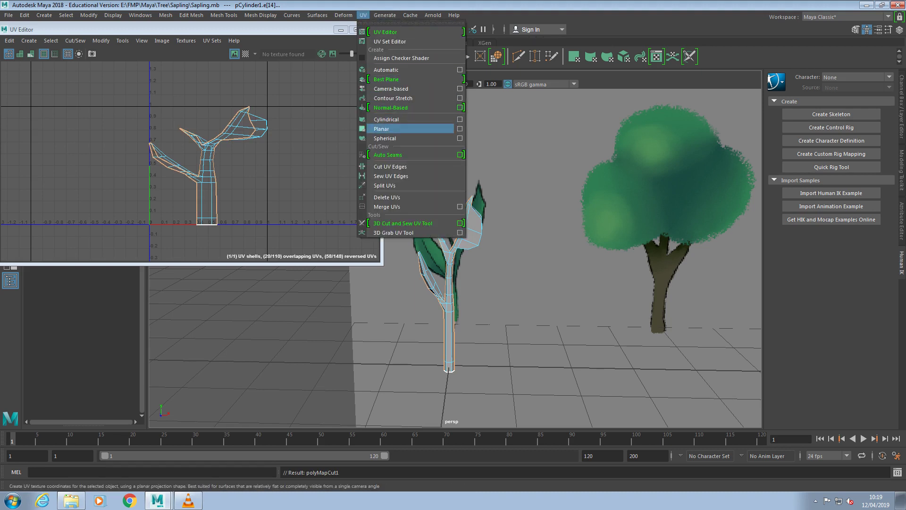
left_click(460, 128)
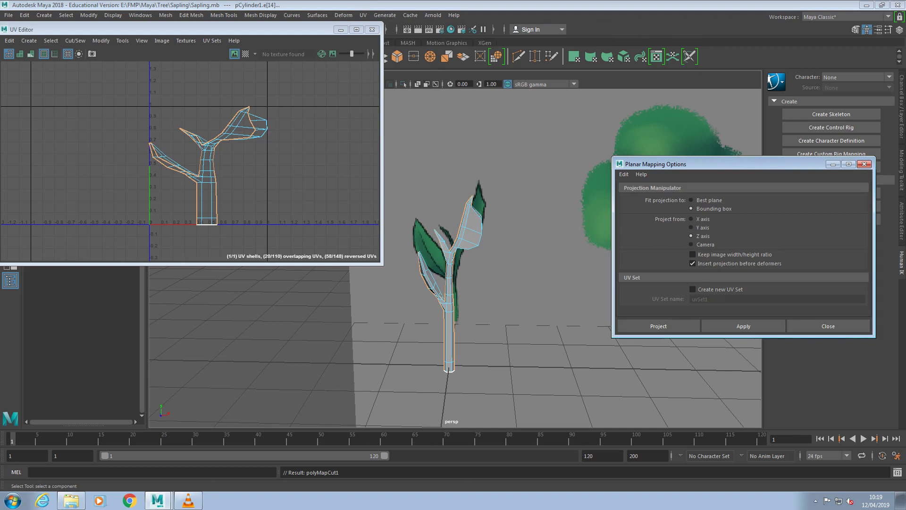
left_click(658, 326)
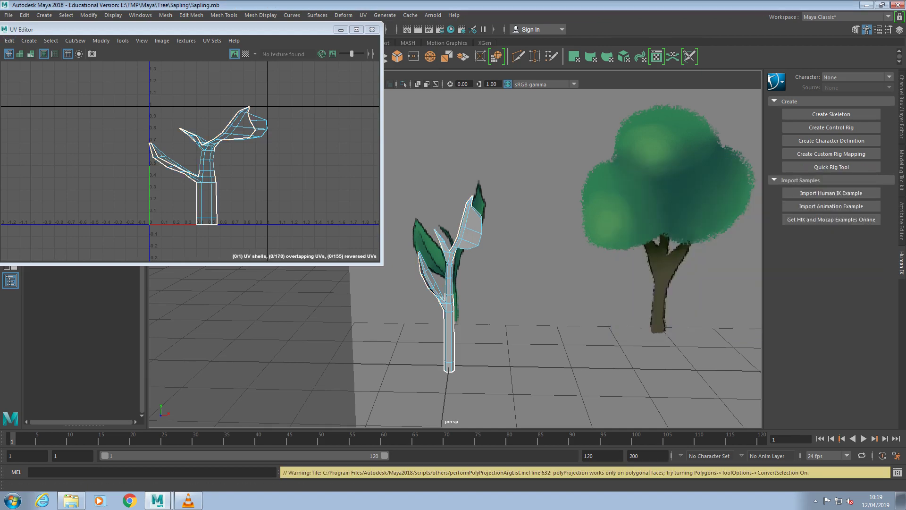
- Select the whole sapling layout in the UV Editor and move it about half a tile along positive U
left_click_drag(132, 75, 341, 226)
key("w")
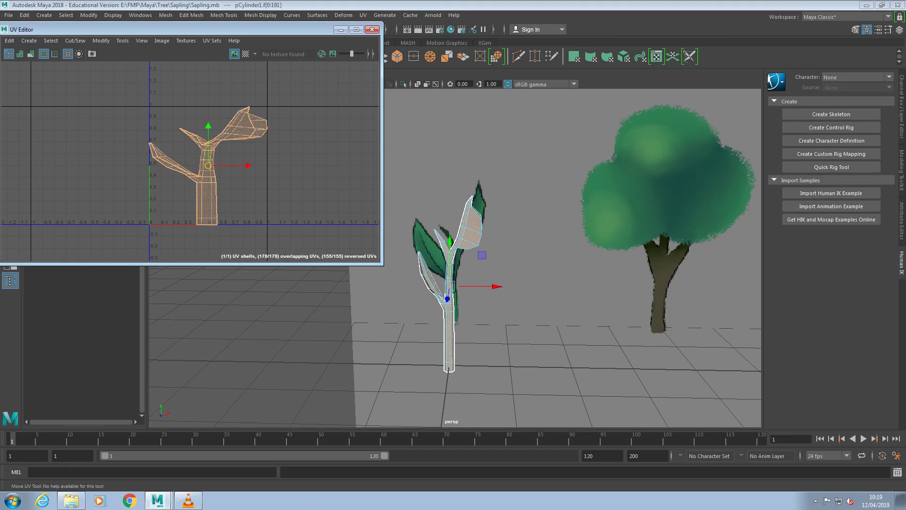
left_click_drag(246, 166, 306, 166)
left_click(312, 186)
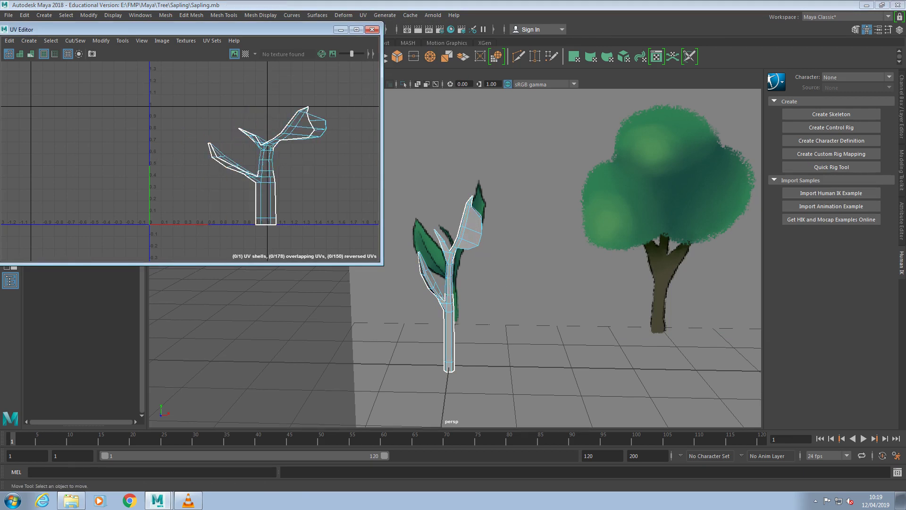
- Select the sapling in object mode and display the checker map to examine texture stretching on its stem and leaves
right_click_drag(445, 228, 478, 214)
left_click(512, 236)
left_click_drag(512, 236, 456, 234, "alt")
left_click(460, 236)
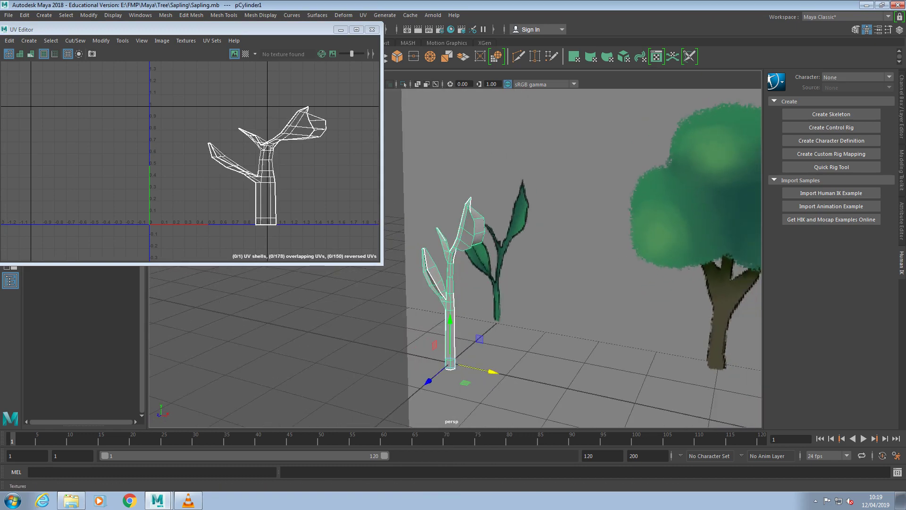
left_click(246, 53)
left_click(543, 302)
left_click(450, 307)
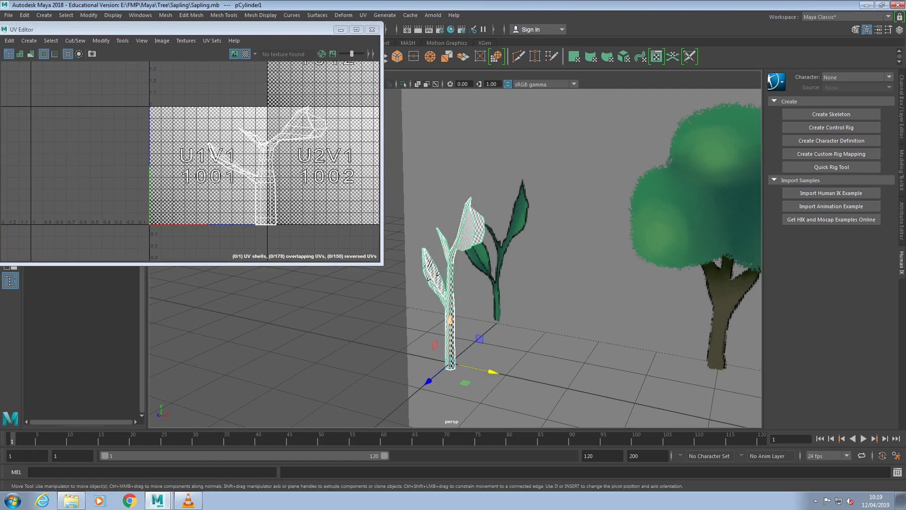
left_click_drag(472, 307, 460, 358, "alt")
scroll(455, 258, "up", 5)
left_click_drag(455, 283, 536, 142, "alt")
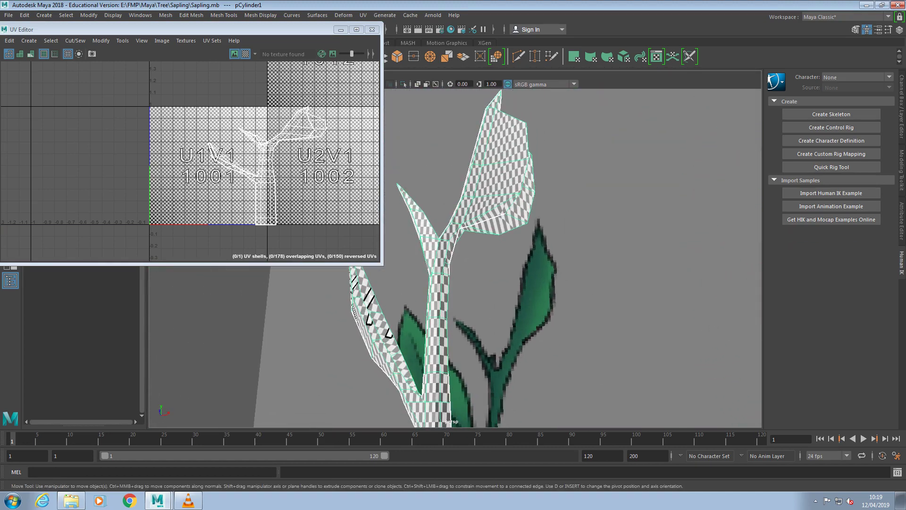
- Hide the checker map and undo the recent selection changes back to component mode
left_click(284, 188)
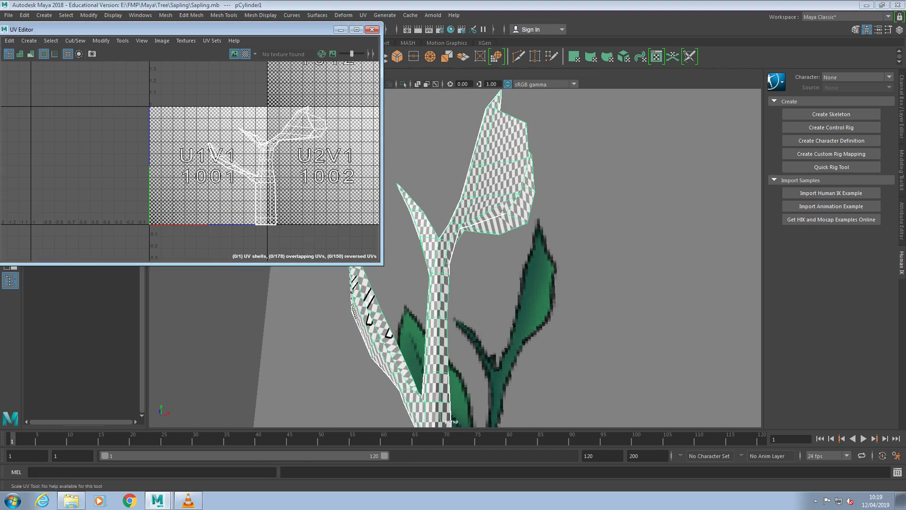
left_click(245, 54)
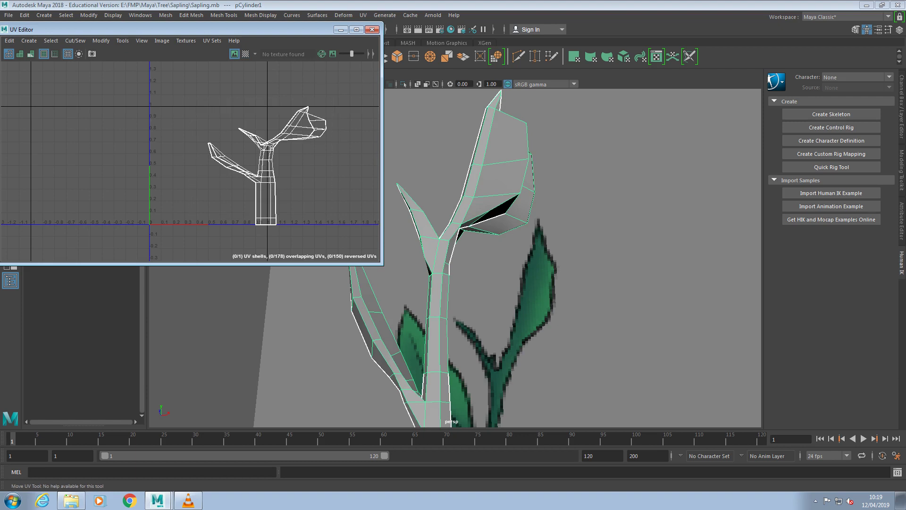
key("ctrl+z")
key("shift+z")
key("ctrl+z")
key("ctrl+z")
key("ctrl+z")
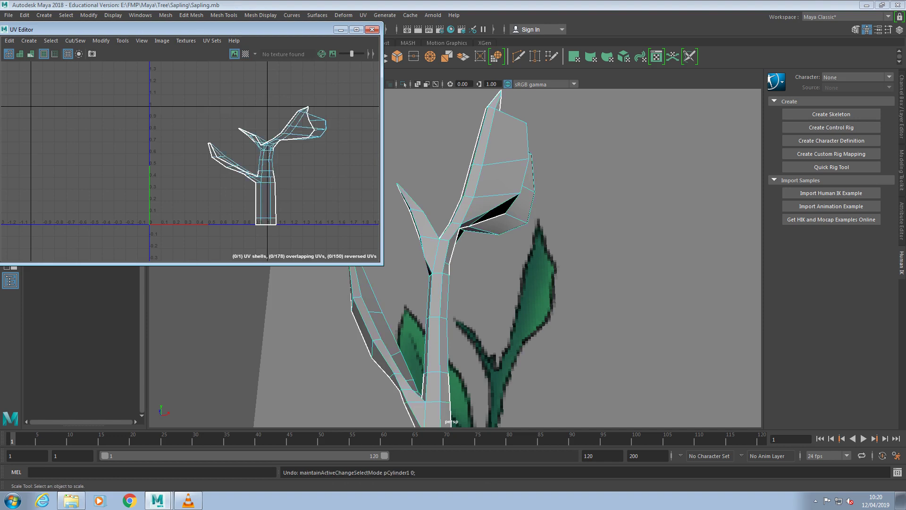
- Select all faces of the sapling in the viewport and display the checker map
scroll(455, 258, "down", 8)
left_click_drag(543, 227, 572, 269, "alt")
left_click_drag(410, 239, 513, 333)
left_click_drag(513, 345, 403, 217)
left_click(559, 338)
left_click_drag(560, 337, 371, 241)
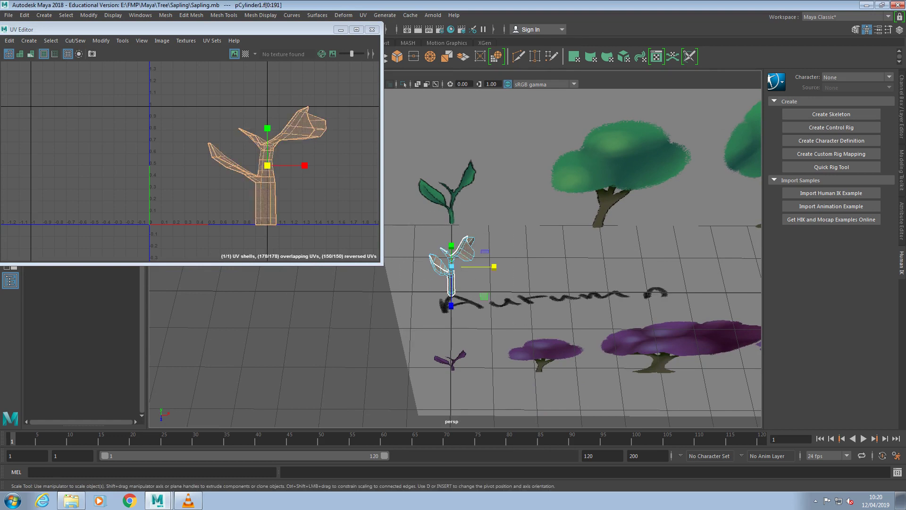
left_click(246, 54)
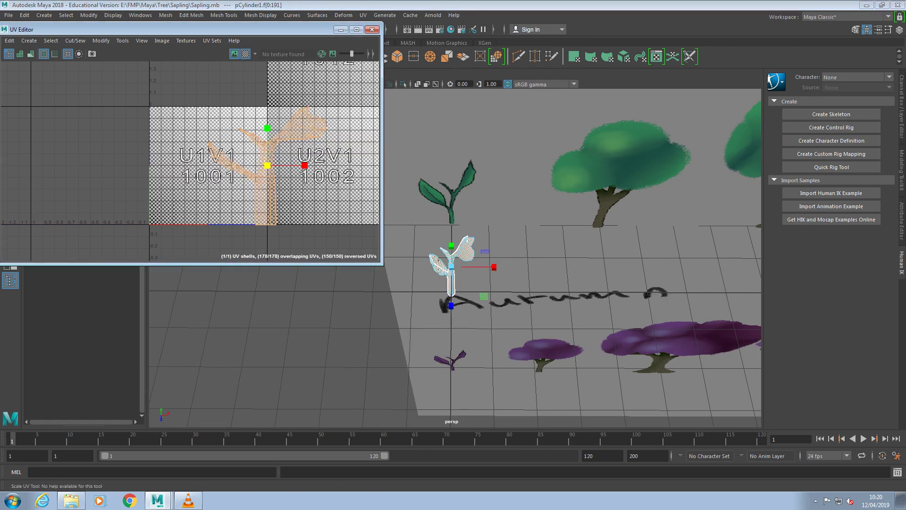
- Scale the sapling's UV shell in U and V to enlarge the checkers and make them roughly square on the stem and leaves
left_click_drag(305, 165, 315, 166)
left_click_drag(520, 307, 536, 236, "alt")
scroll(455, 258, "up", 7)
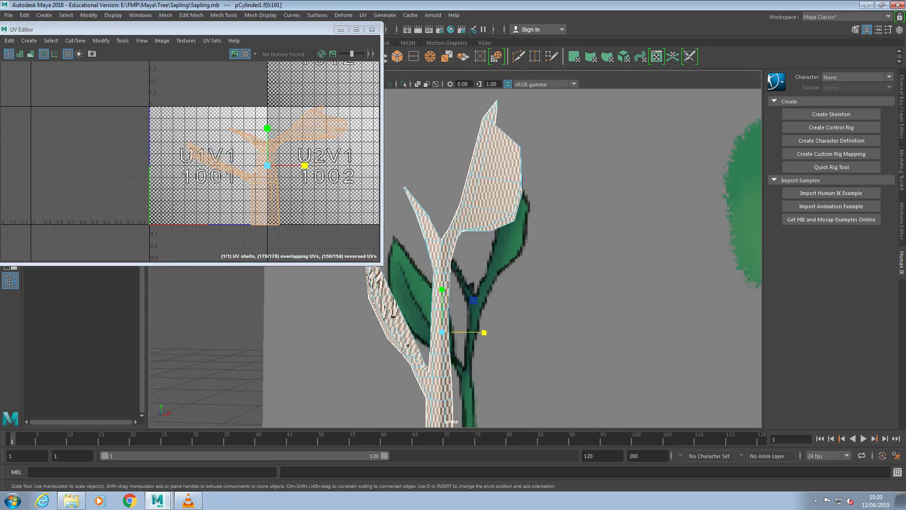
left_click_drag(267, 128, 267, 93)
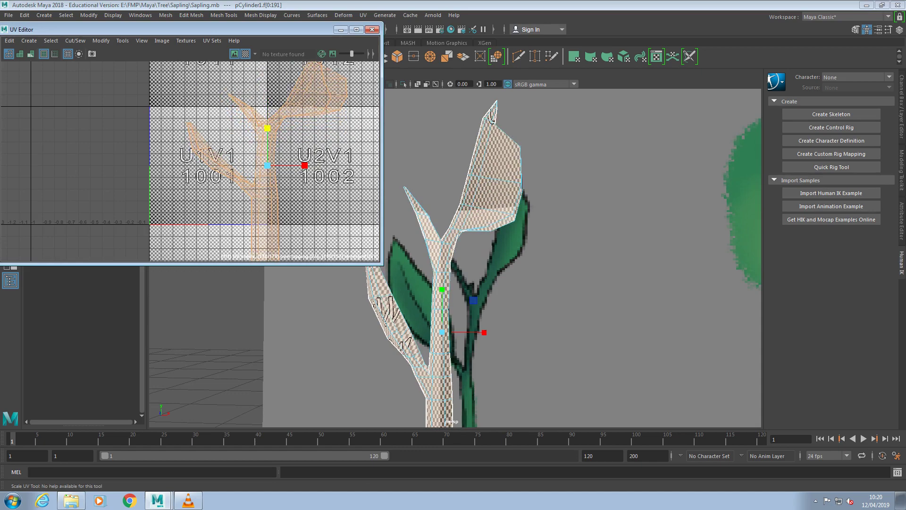
left_click_drag(268, 165, 290, 165)
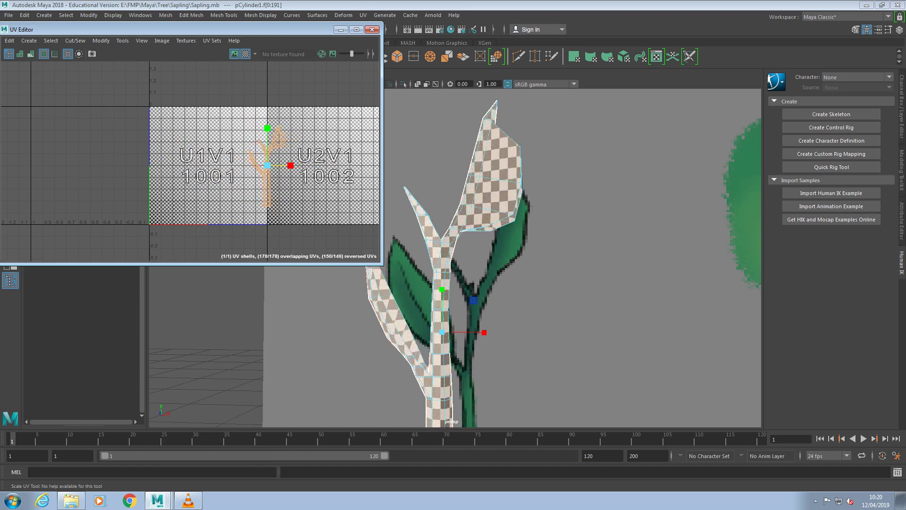
- In face mode, select the faces on the large upper leaf's outer end and underside
left_click_drag(565, 284, 460, 321, "alt")
scroll(563, 284, "down", 5)
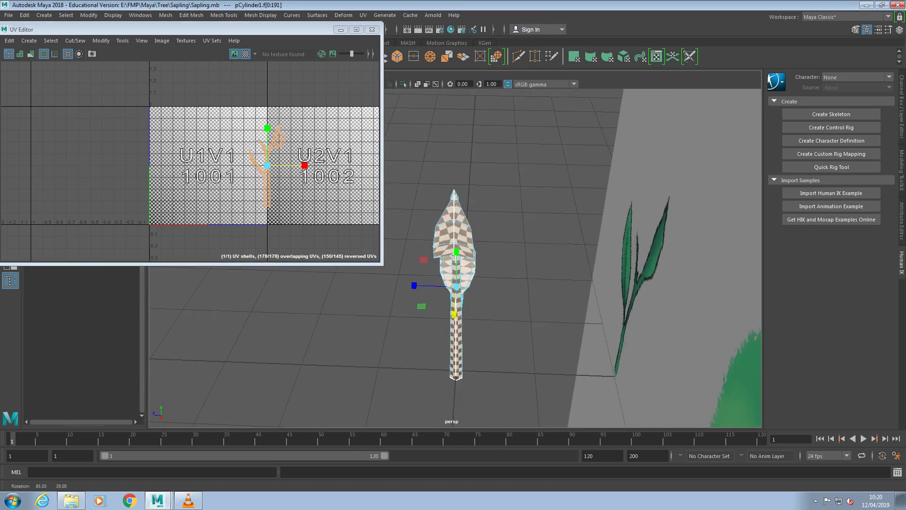
right_click(464, 228)
left_click(464, 254)
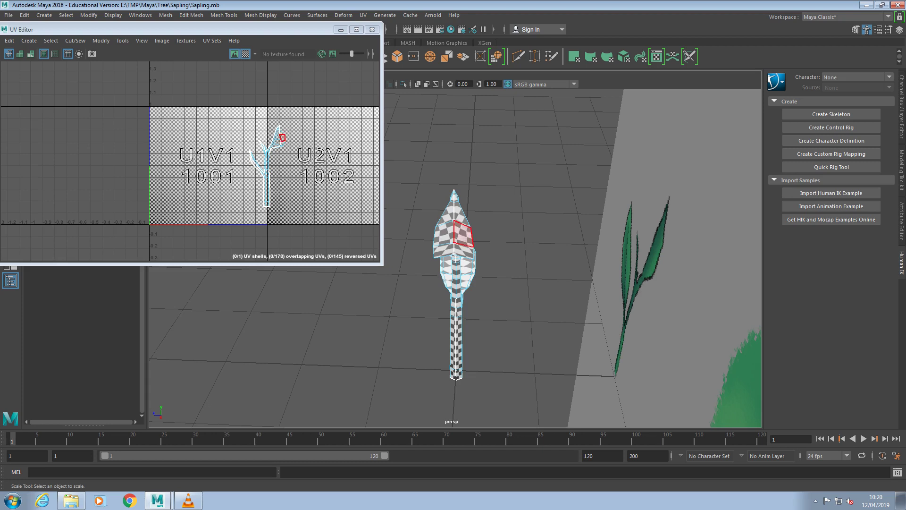
left_click_drag(474, 262, 464, 210, "alt")
left_click(464, 191)
left_click(448, 191, "shift")
left_click(447, 209, "shift")
left_click(466, 228, "shift")
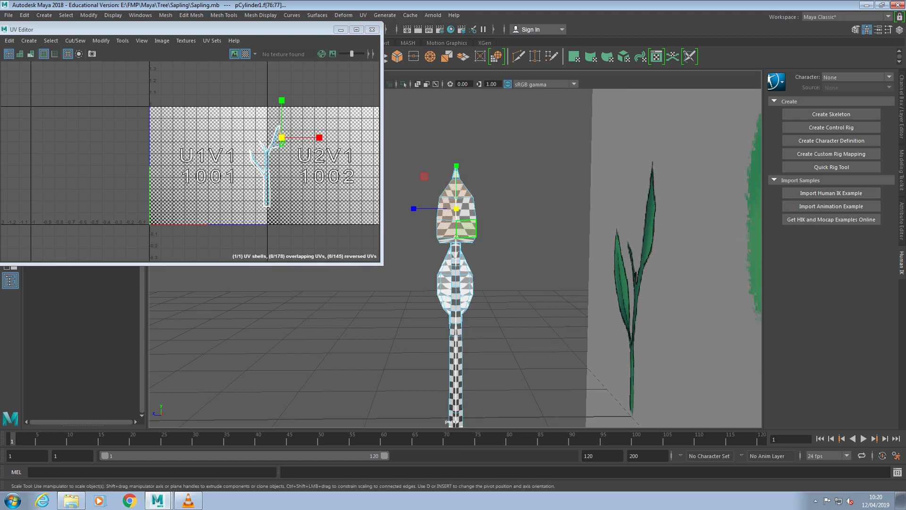
left_click_drag(473, 264, 448, 174, "alt")
left_click(466, 230, "shift")
left_click(448, 229, "shift")
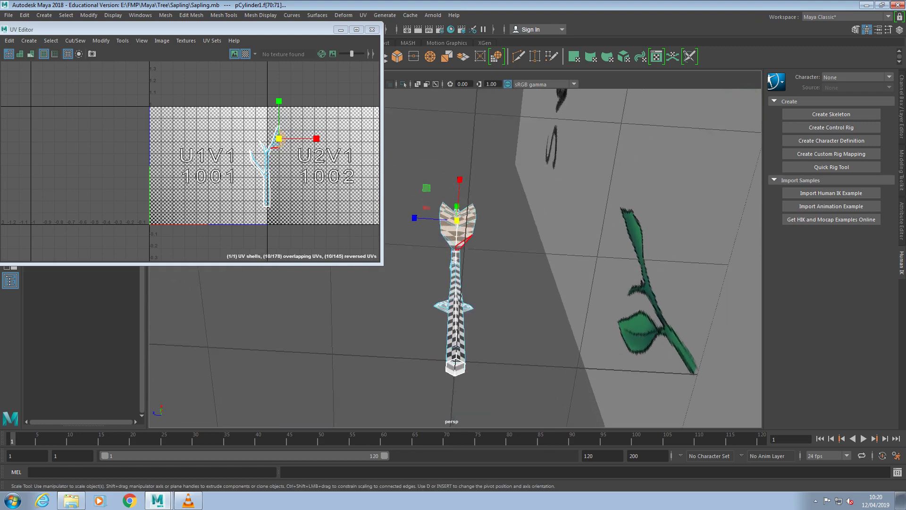
- Add the faces around the large upper leaf's pointed tip, including the small end faces, to the selection
left_click_drag(461, 243, 460, 368, "alt")
scroll(455, 275, "up", 3)
scroll(456, 246, "up", 4)
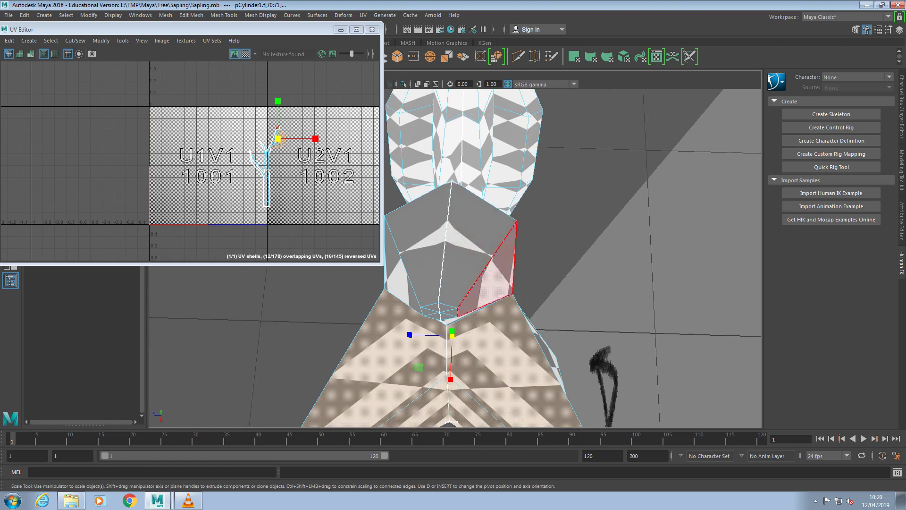
left_click_drag(474, 245, 540, 255, "alt")
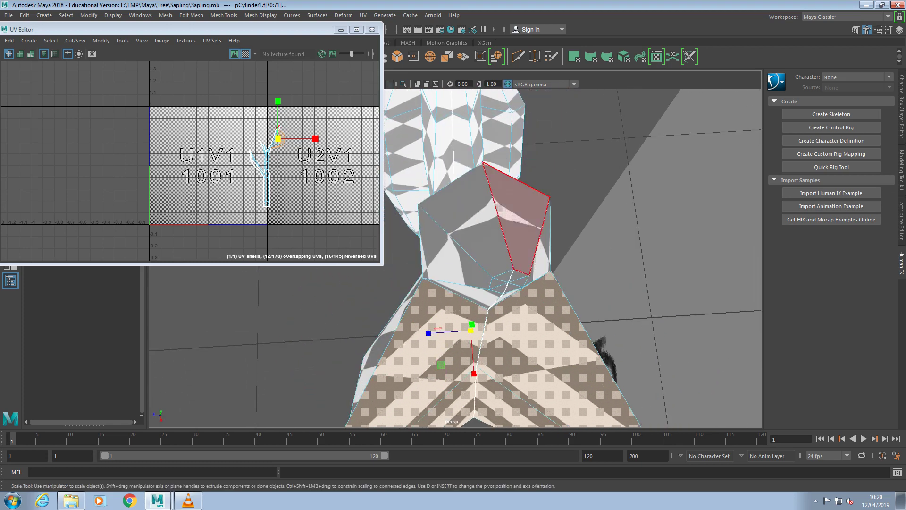
left_click(465, 215, "shift")
left_click(517, 215, "shift")
left_click(539, 255, "shift")
left_click(447, 260, "shift")
left_click_drag(446, 260, 451, 239, "alt")
left_click(453, 184, "shift")
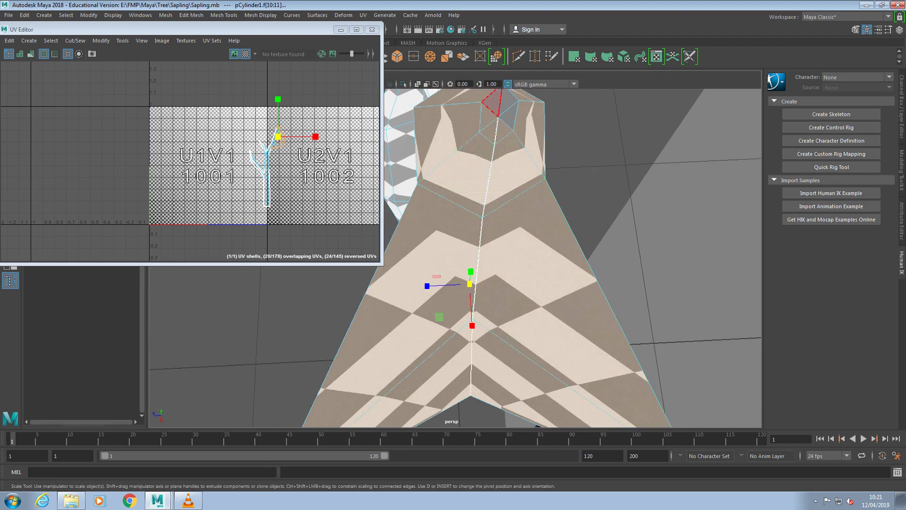
left_click(508, 102, "shift")
left_click(511, 114, "shift")
- Apply a planar UV projection from the Y axis, fitted to the bounding box, to the selected upper leaf faces
scroll(511, 189, "down", 8)
left_click_drag(508, 236, 495, 97, "alt")
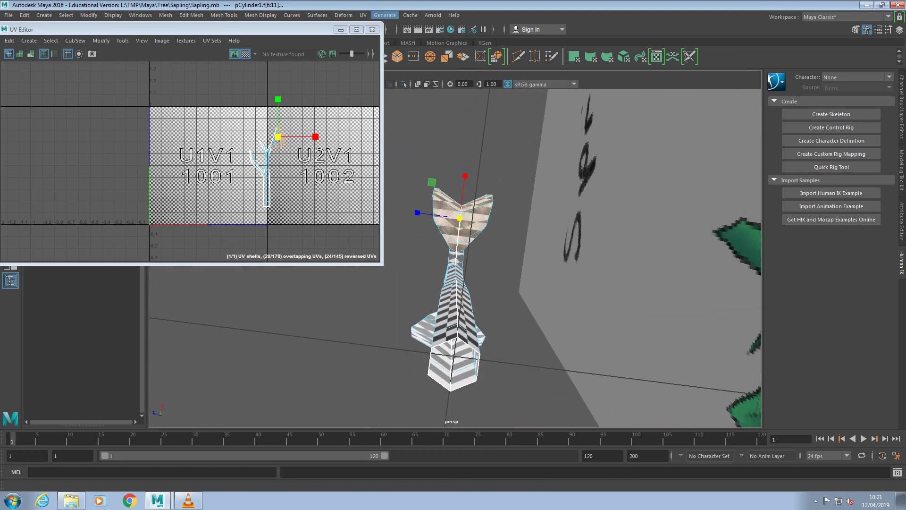
left_click(363, 15)
left_click(465, 128)
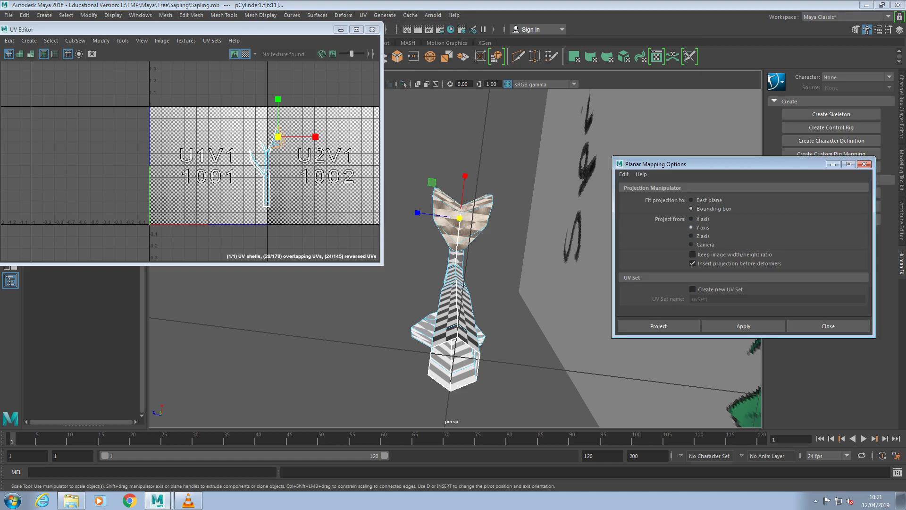
left_click(658, 326)
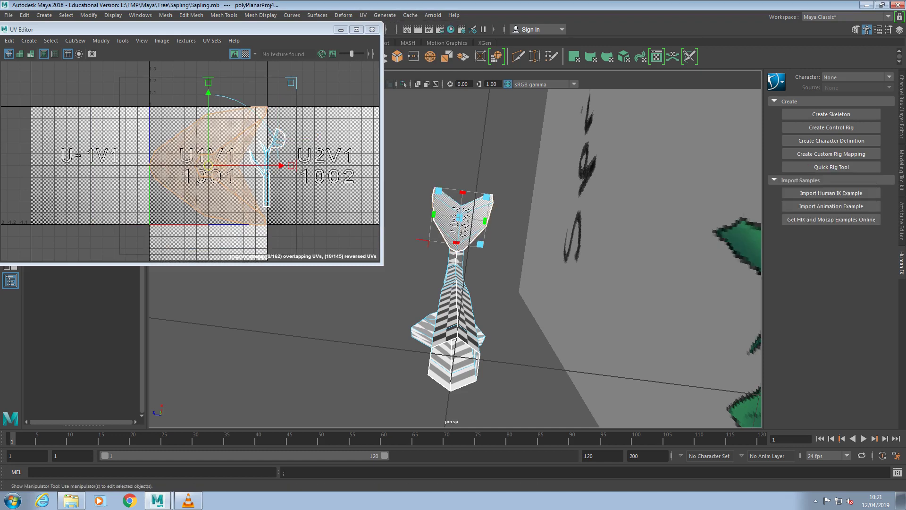
- Scale the projected leaf shell down to match the checker size and move it into the upper part of the U1V1 tile
left_click_drag(247, 165, 146, 165)
key("r")
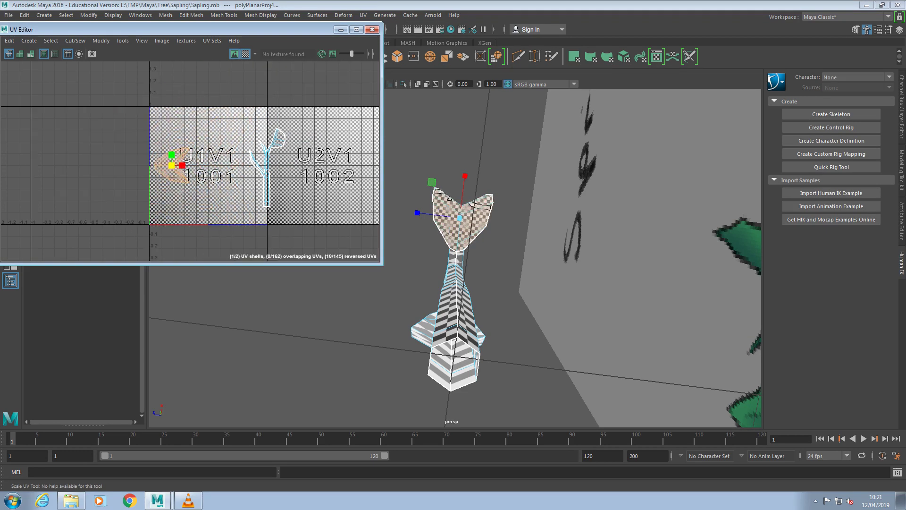
key("w")
left_click_drag(212, 165, 221, 135)
- In face mode, select the faces on both halves of the large upper leaf's broad front side, excluding the pointed tip
left_click_drag(445, 259, 445, 363, "alt")
left_click_drag(435, 236, 443, 211, "alt")
right_click_drag(462, 298, 438, 232)
left_click(458, 253)
scroll(423, 206, "up", 3)
left_click_drag(423, 206, 420, 215, "alt")
left_click(427, 216)
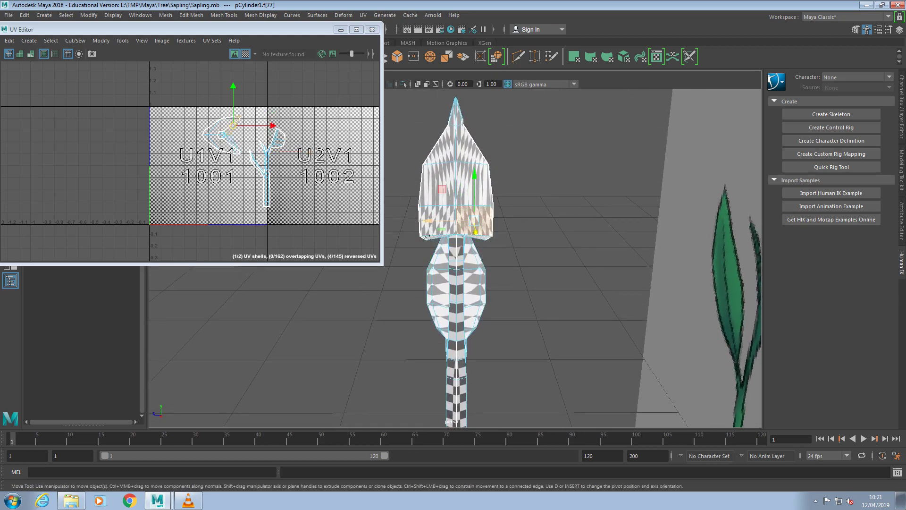
left_click(437, 218, "shift")
left_click(438, 184, "shift")
left_click(474, 184, "shift")
left_click(470, 151, "shift")
left_click(440, 149, "shift")
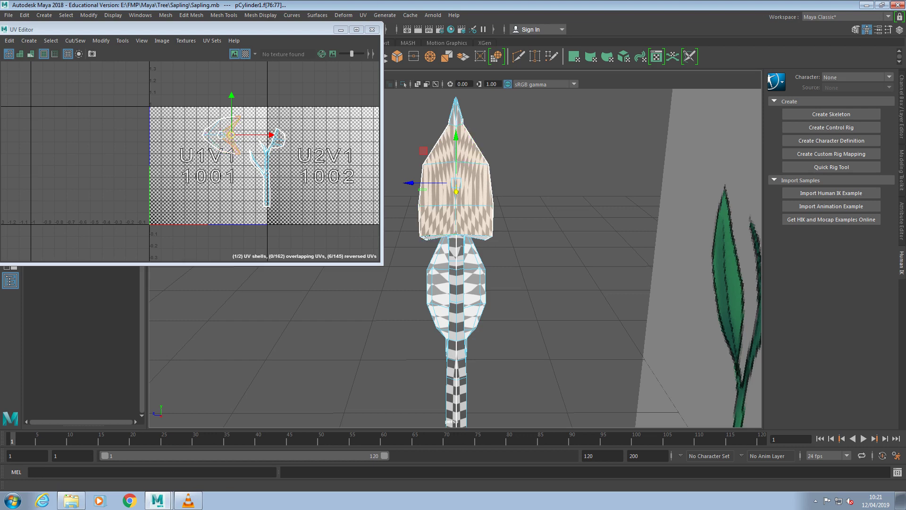
- Apply a planar UV projection from the X axis, fitted to the bounding box, to the leaf's front faces
left_click(363, 15)
left_click(460, 127)
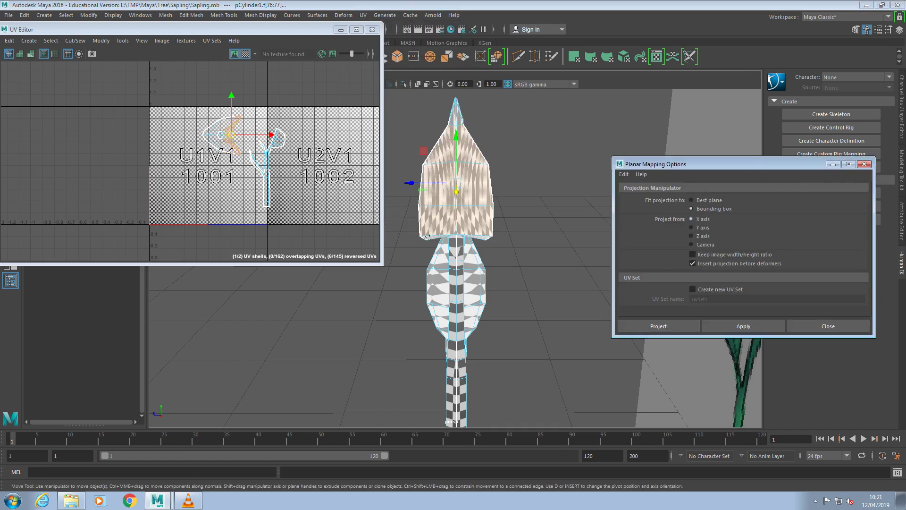
left_click(659, 326)
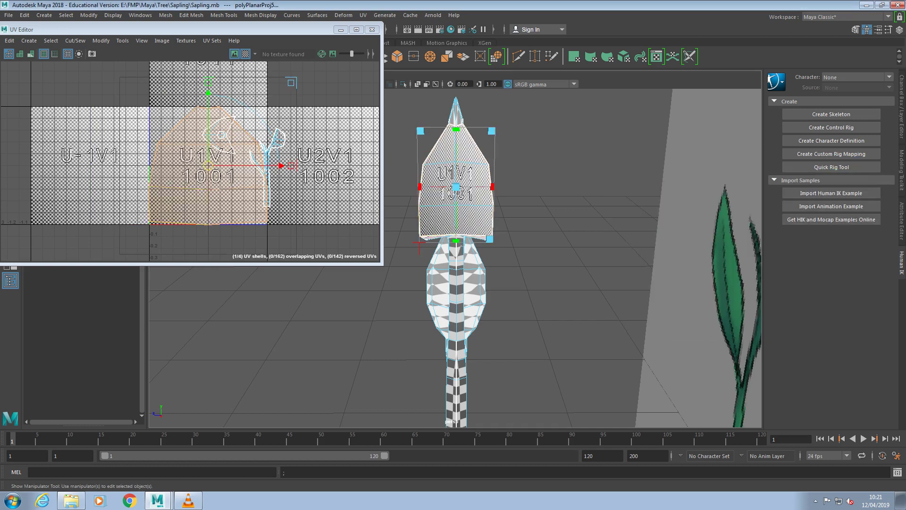
- Scale the front leaf shell to match the neighbouring checkers and place it in the lower part of the U1V1 tile
key("w")
key("r")
left_click_drag(208, 166, 267, 183)
key("w")
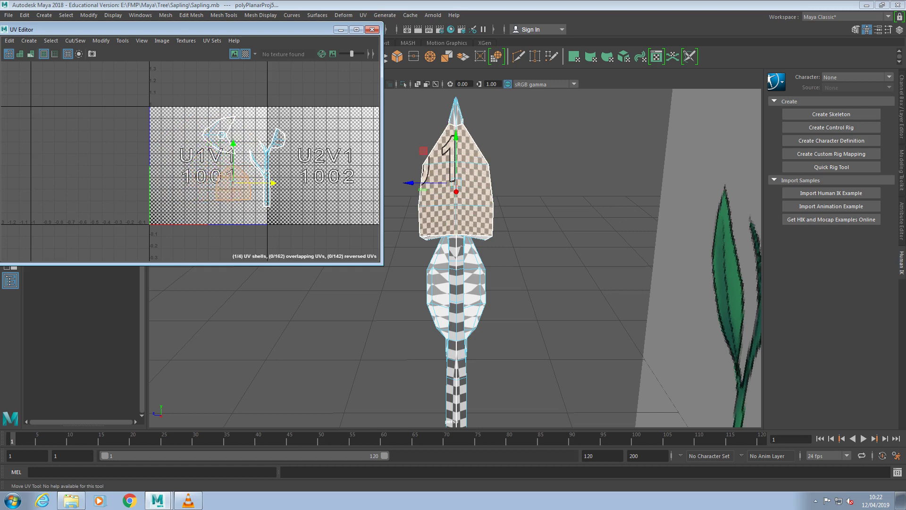
left_click_drag(460, 246, 460, 161, "alt")
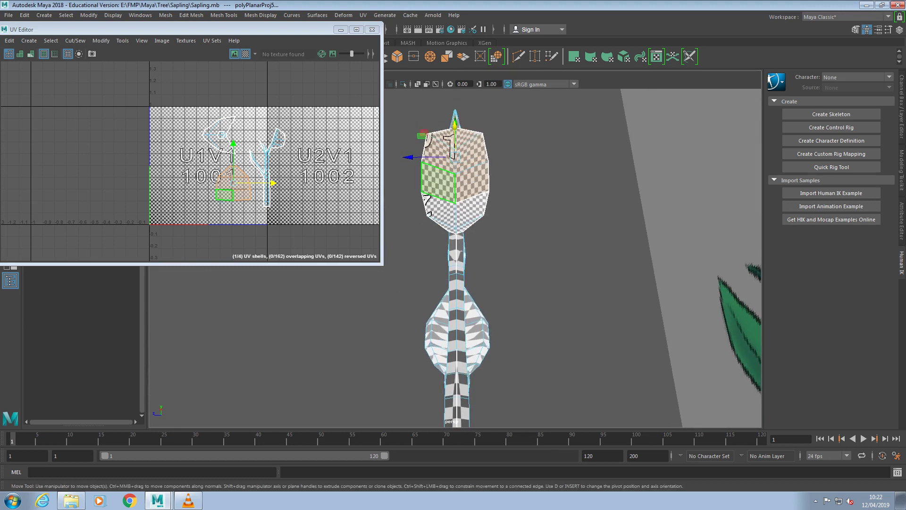
key("e")
key("r")
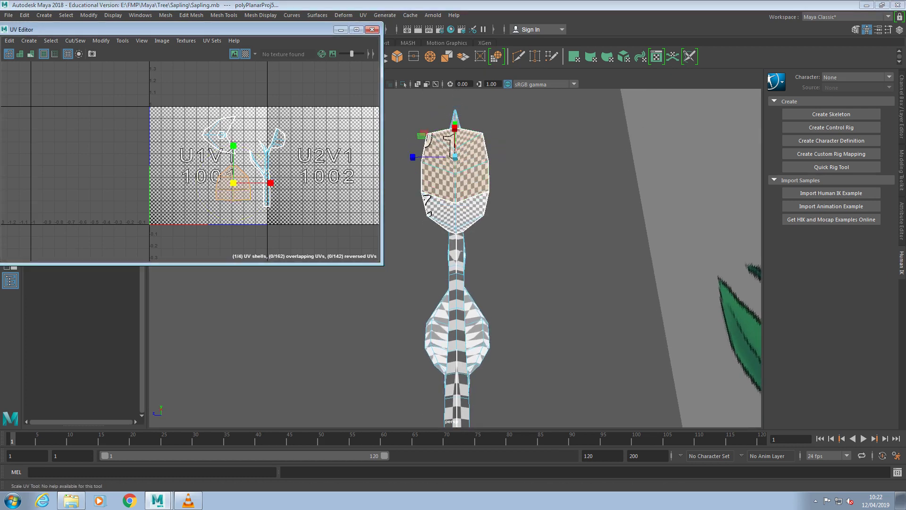
key("w")
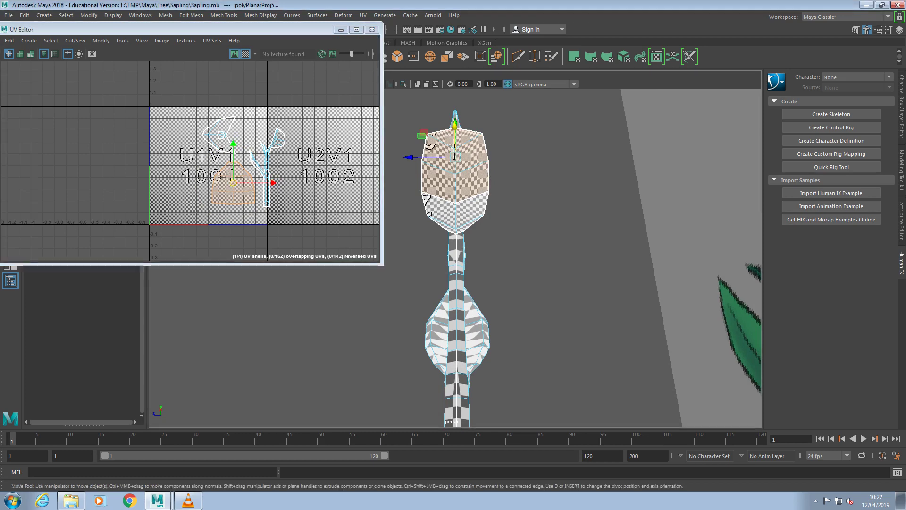
- Select the faces on the back of the large upper leaf on both sides of the stem
left_click_drag(476, 181, 182, 305, "alt")
left_click(474, 210)
left_click(472, 147, "shift")
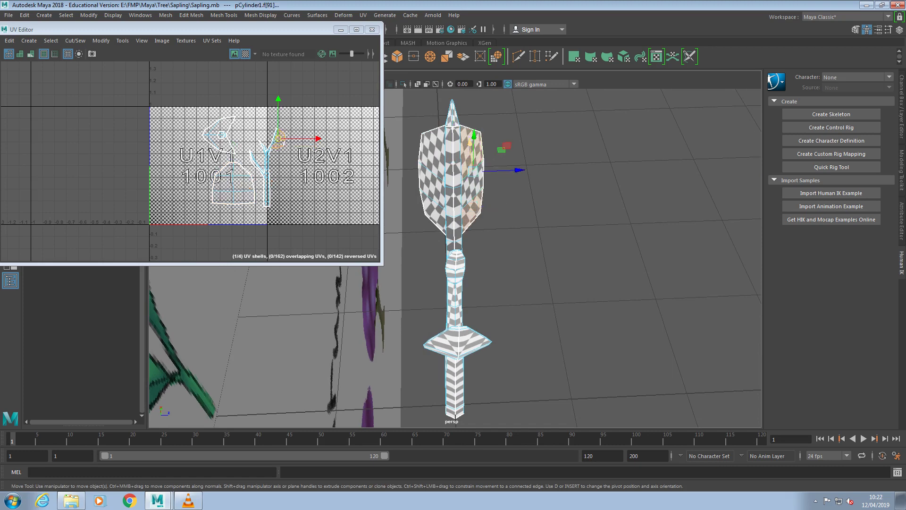
left_click(432, 149, "shift")
left_click(432, 186, "shift")
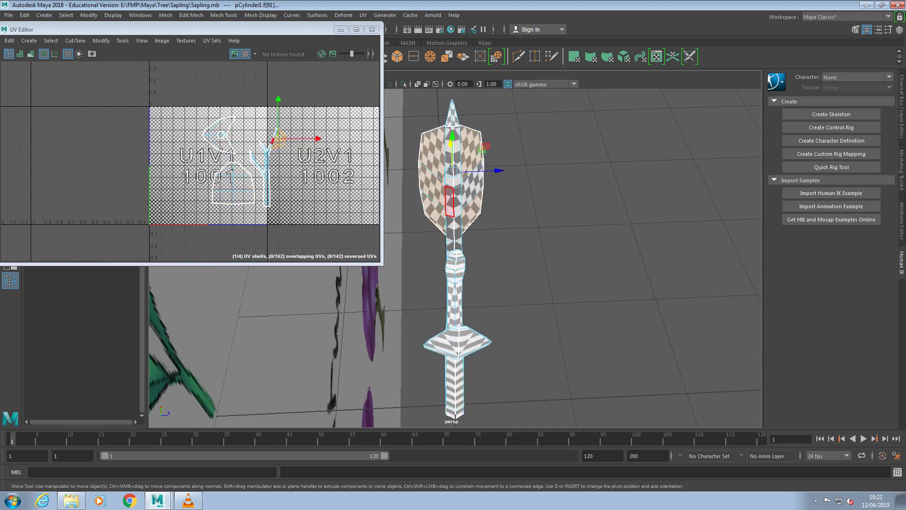
left_click_drag(474, 184, 470, 147, "alt")
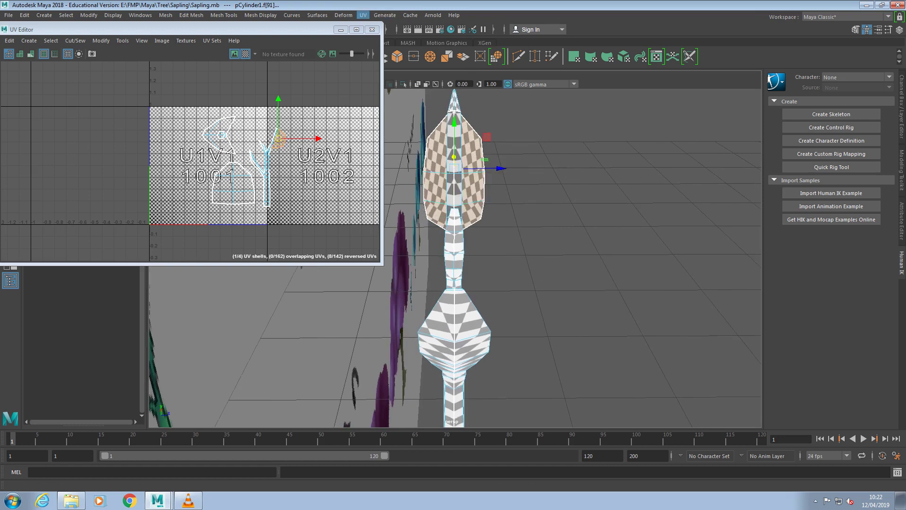
- Planar-map the selected back leaf faces from the X axis with the projection fitted to the bounding box
left_click(363, 15)
left_click(460, 128)
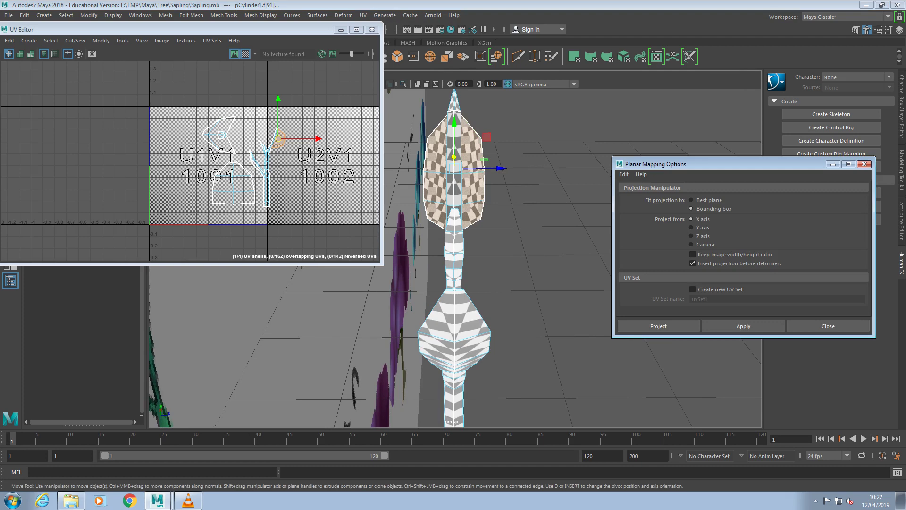
left_click(658, 326)
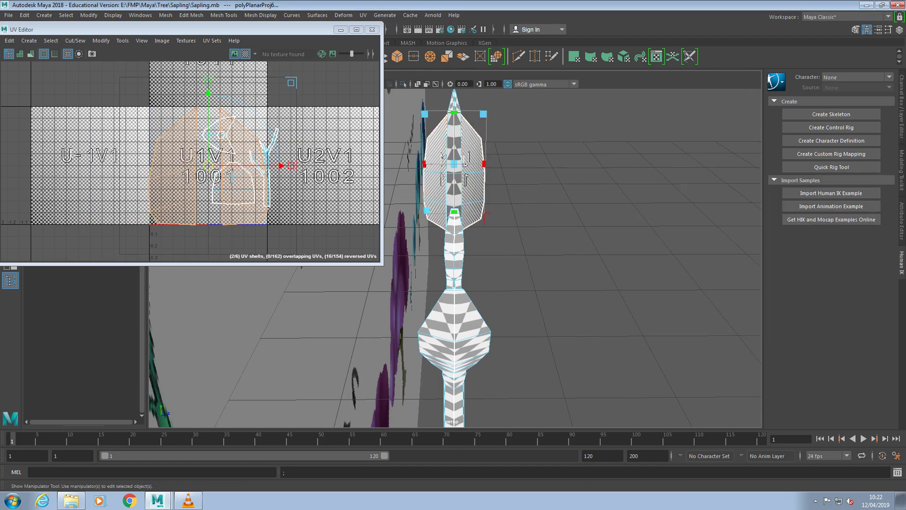
- Scale the two back leaf shells to match the surrounding checkers and move them beside the front leaf shell
key("r")
mouse_move(208, 165)
left_mouse_down()
mouse_move(175, 165)
mouse_move(193, 166)
left_mouse_up()
key("w")
left_click_drag(590, 284, 467, 257, "alt")
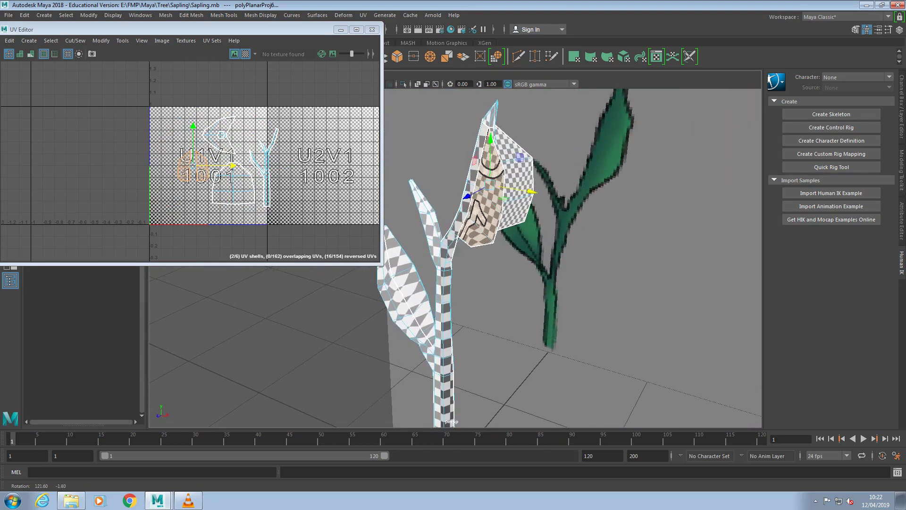
key("r")
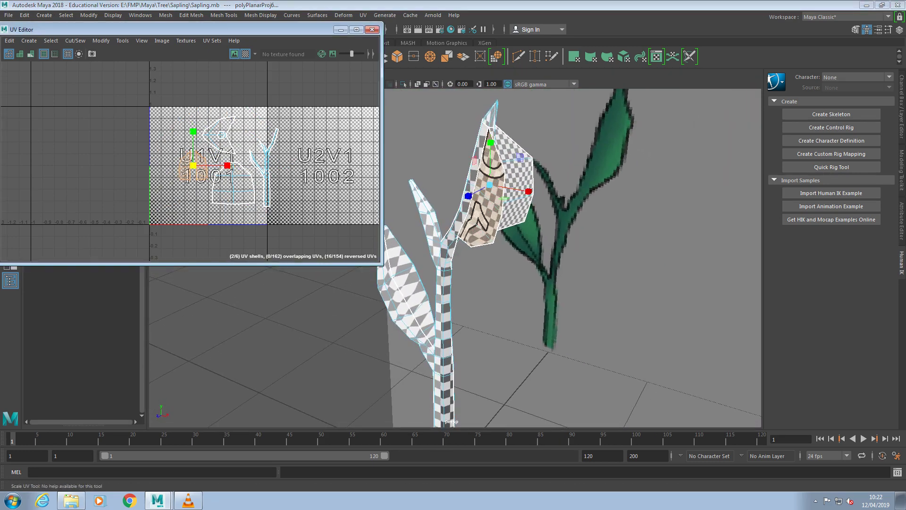
left_click_drag(519, 264, 548, 302, "alt")
left_click_drag(548, 222, 563, 213, "alt")
left_click_drag(491, 264, 387, 298, "alt")
scroll(384, 300, "up", 4)
middle_click_drag(418, 248, 535, 278, "alt")
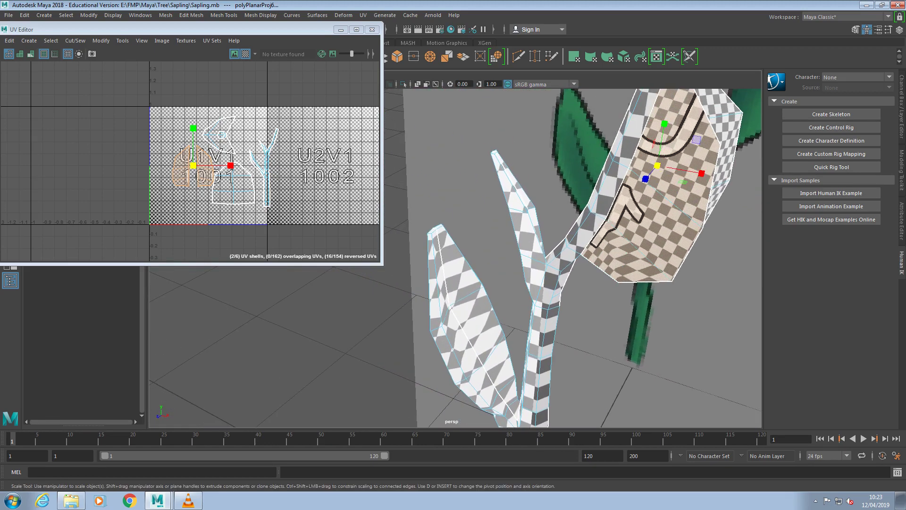
left_click(454, 282)
left_click(435, 295, "shift")
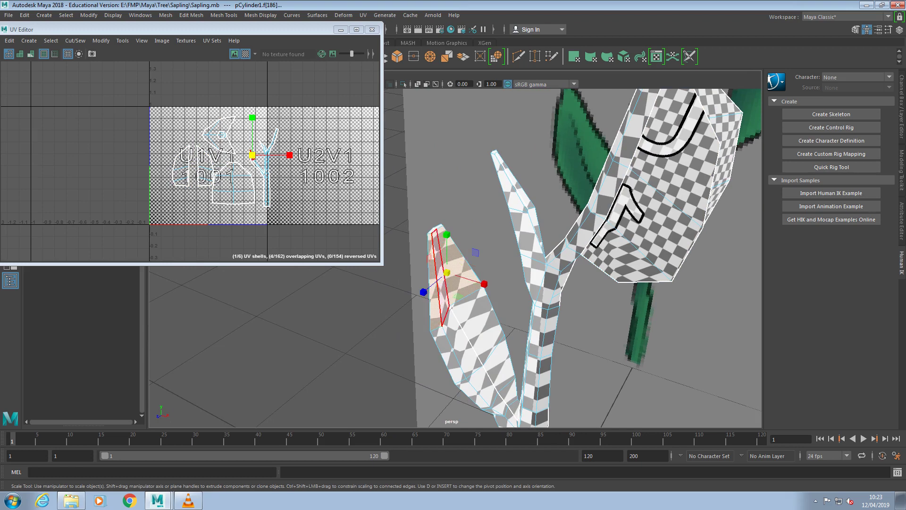
left_click(410, 284)
- Select the faces around the large upper leaf's pointed tip
left_click_drag(652, 227, 620, 261, "alt")
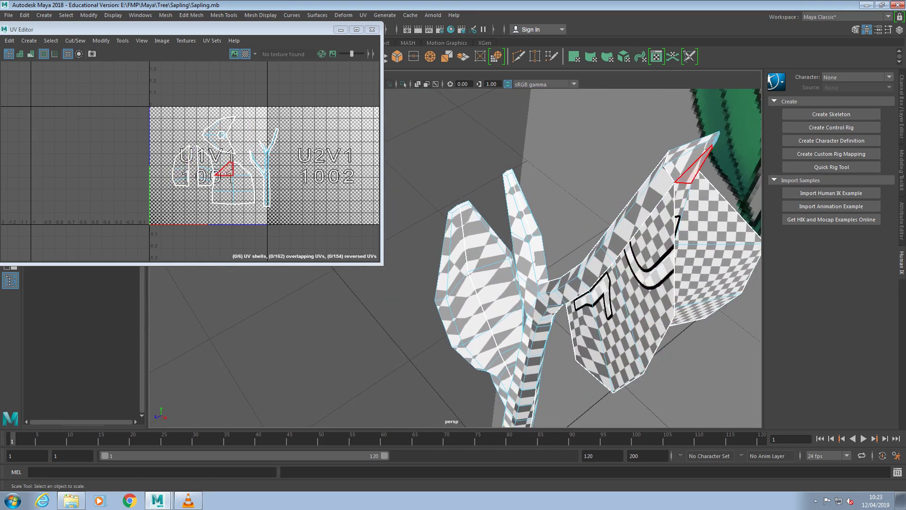
left_click(687, 147)
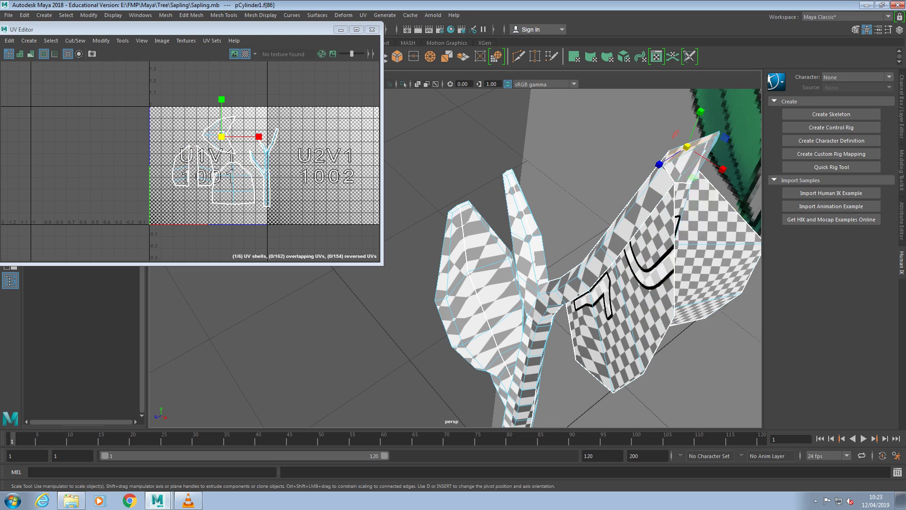
left_click_drag(679, 112, 736, 164)
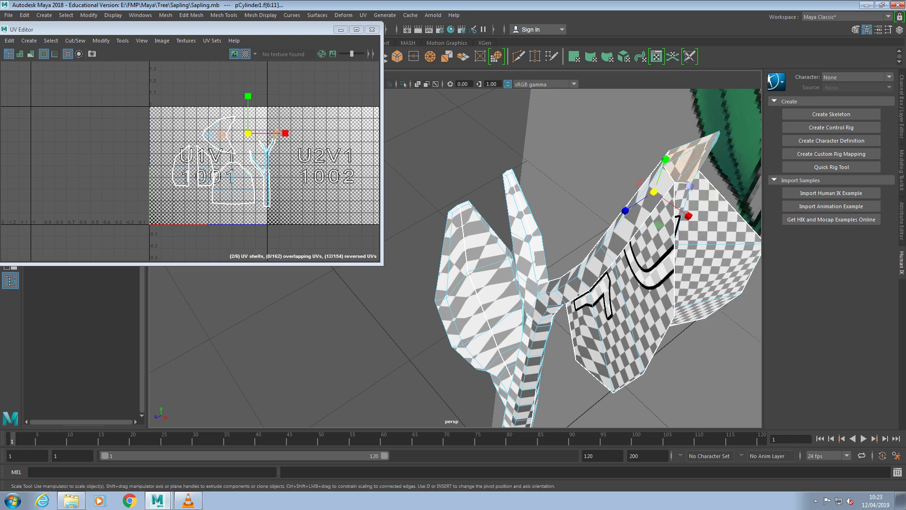
left_click_drag(675, 222, 539, 302, "alt")
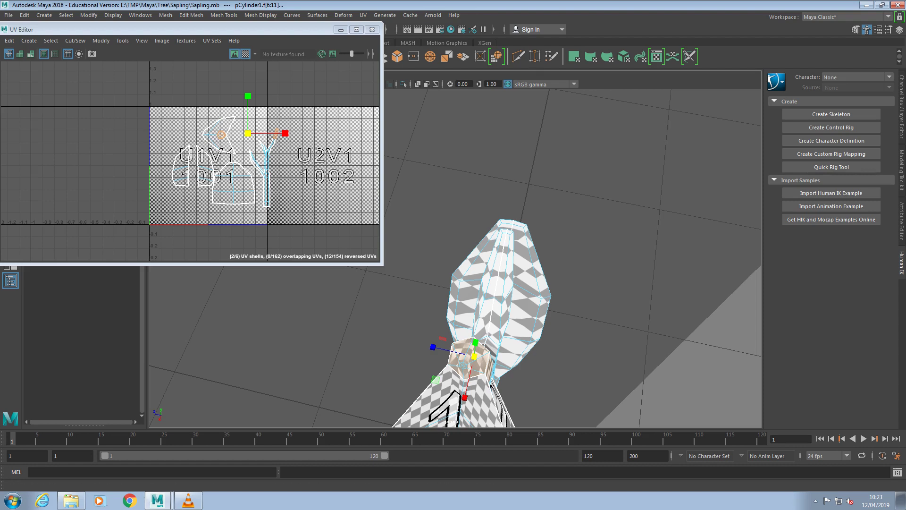
left_click(363, 15)
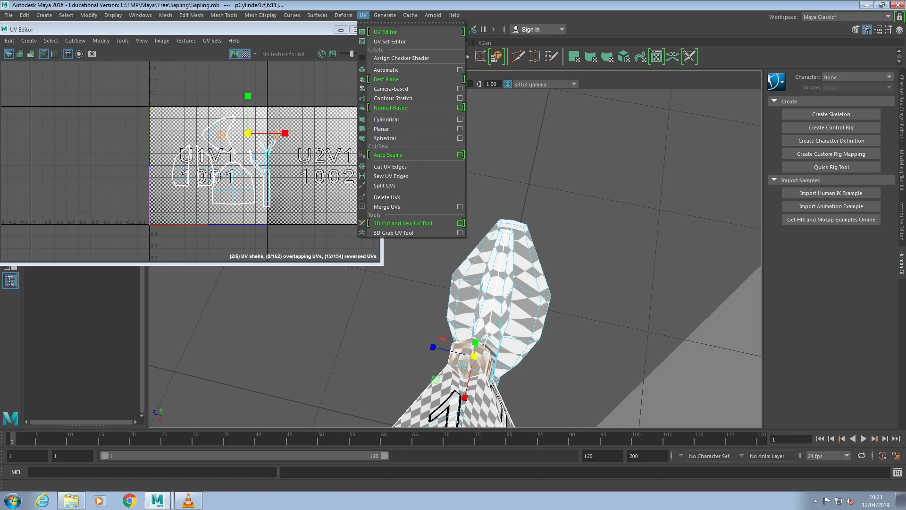
key("Escape")
- Deselect the stray stem faces so only the small faces at the leaf's tip are selected
left_click_drag(472, 283, 472, 340, "alt")
middle_click_drag(472, 330, 449, 224, "alt")
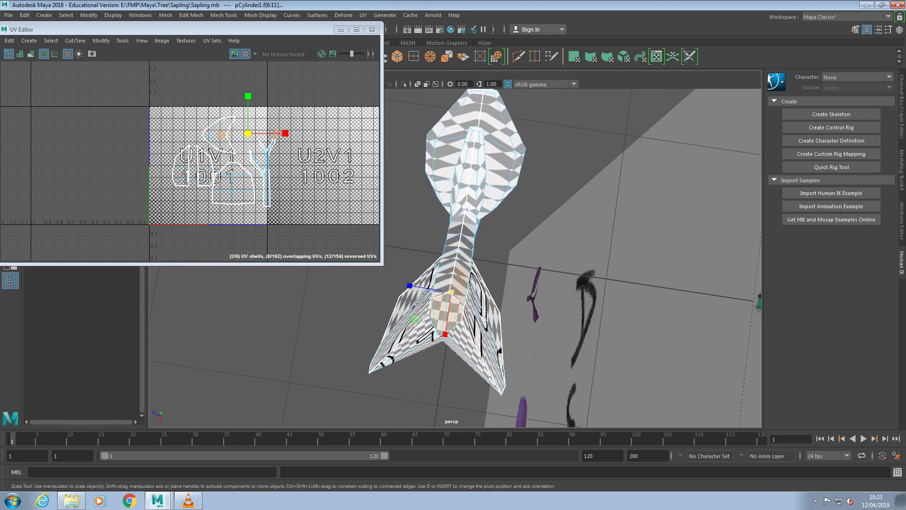
left_click(461, 282, "ctrl")
left_click_drag(465, 302, 420, 250, "alt")
left_click(435, 198, "ctrl")
left_click_drag(434, 199, 525, 225, "alt")
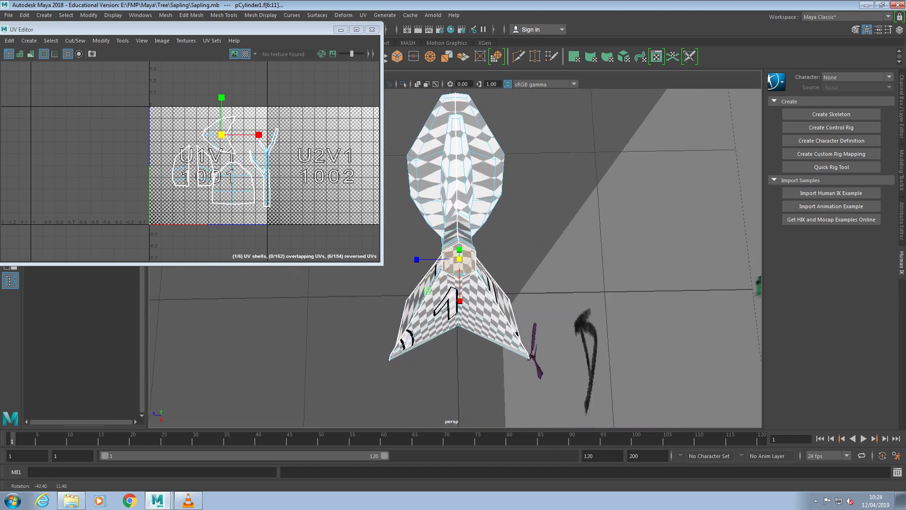
- Apply a planar UV projection, fitted to the bounding box, to the leaf's tip faces
left_click(363, 15)
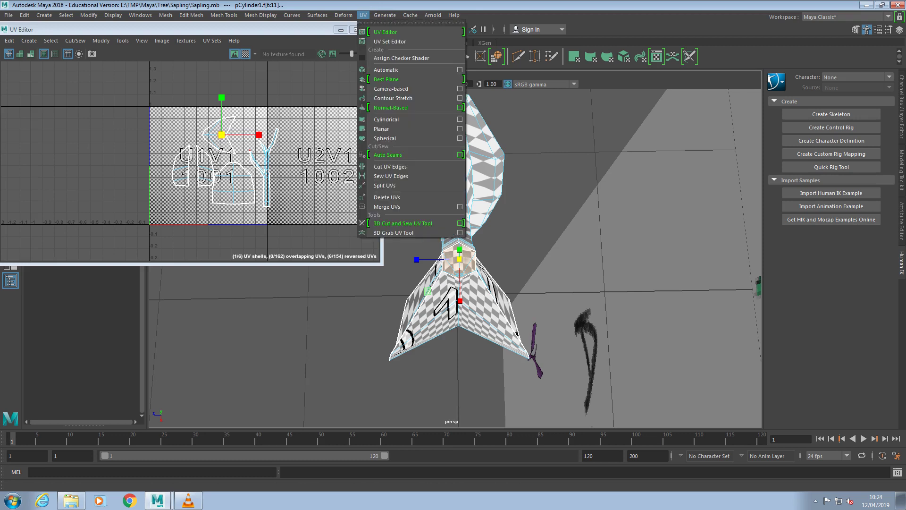
left_click(460, 129)
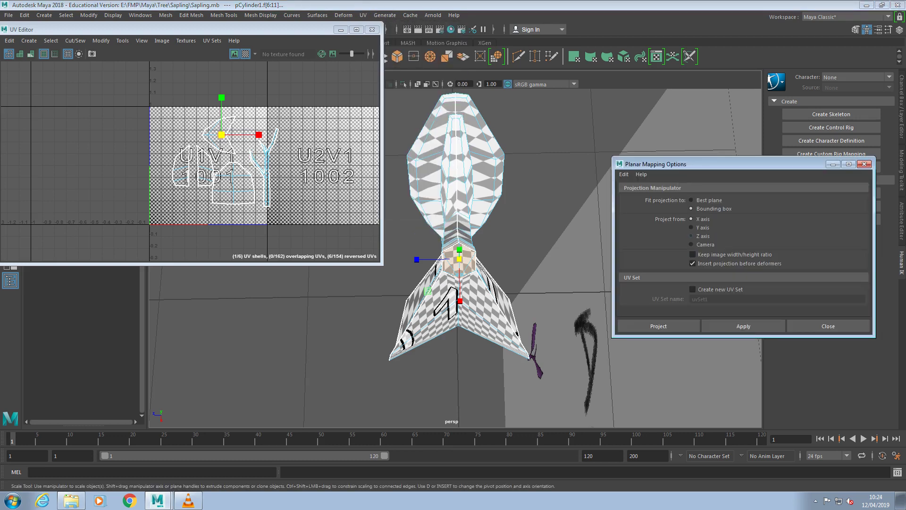
left_click(659, 326)
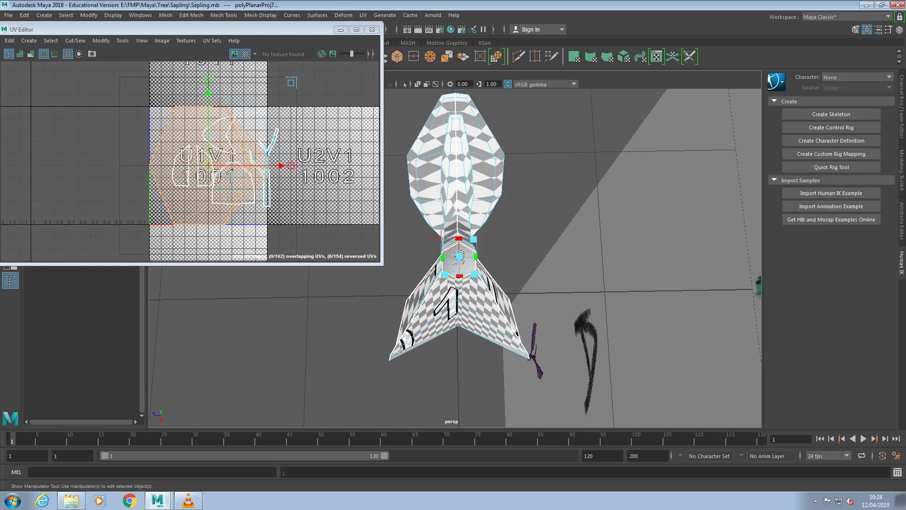
- Scale the tip's UV shell down towards the surrounding checker size and check the tip's checkers from the side
key("r")
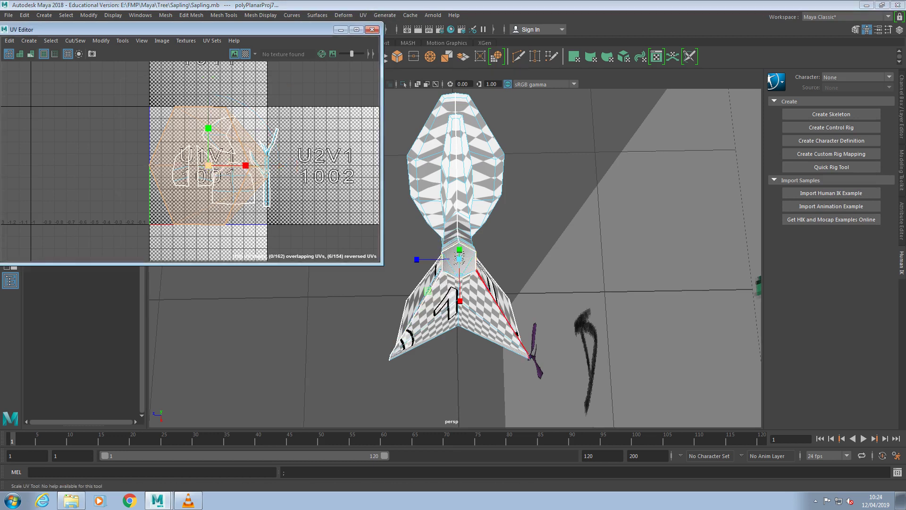
left_click_drag(208, 165, 179, 166)
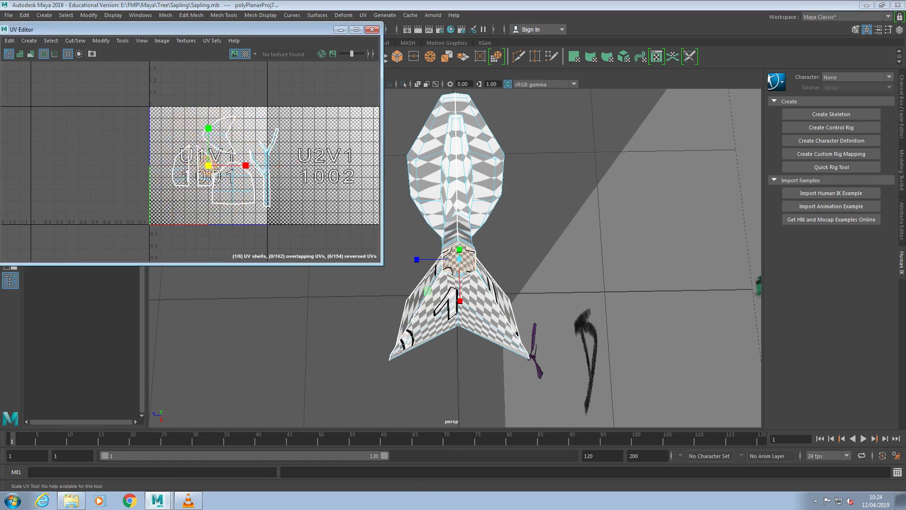
left_click_drag(472, 283, 409, 259, "alt")
left_click_drag(306, 264, 496, 212, "alt")
scroll(533, 175, "up", 3)
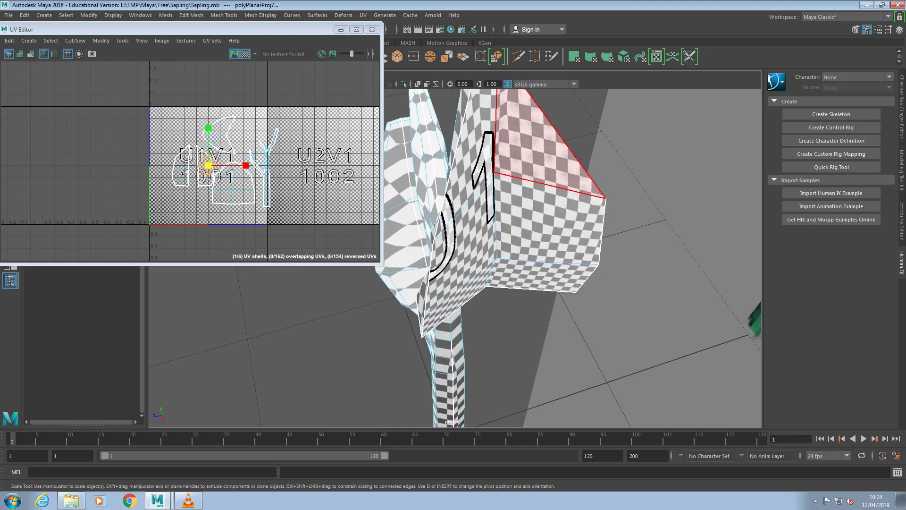
middle_click_drag(534, 174, 539, 316, "alt")
left_click_drag(538, 317, 474, 314, "alt")
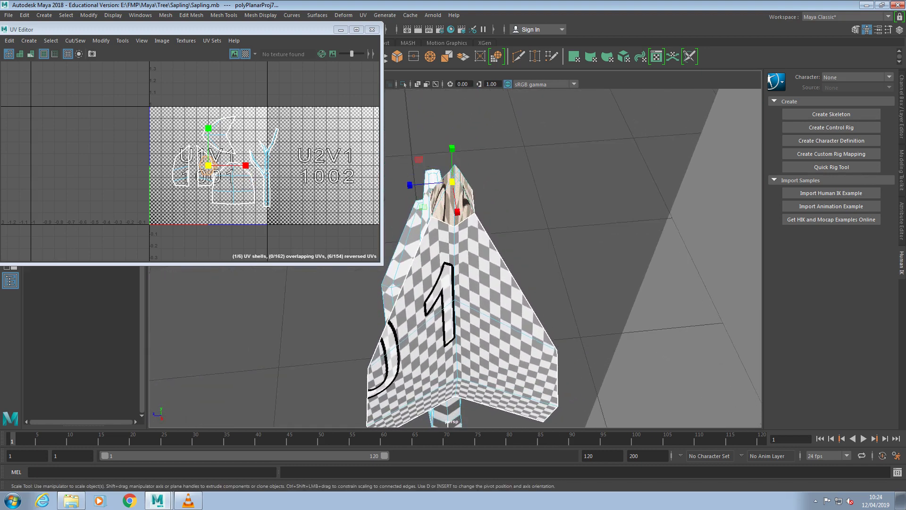
- Select the remaining stretched faces at the tip of the large upper leaf
left_click(448, 207)
left_click(466, 200, "shift")
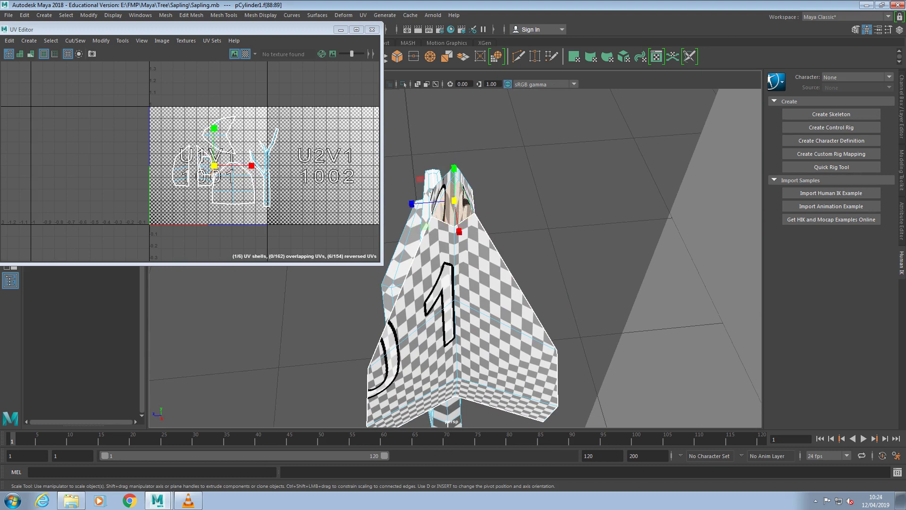
left_click_drag(466, 202, 454, 203, "alt")
left_click(448, 177, "shift")
left_click_drag(457, 169, 454, 104, "alt")
middle_click_drag(454, 105, 480, 242, "alt")
- Apply a planar UV projection from the X axis, fitted to the bounding box, to the selected leaf-tip faces
left_click(363, 15)
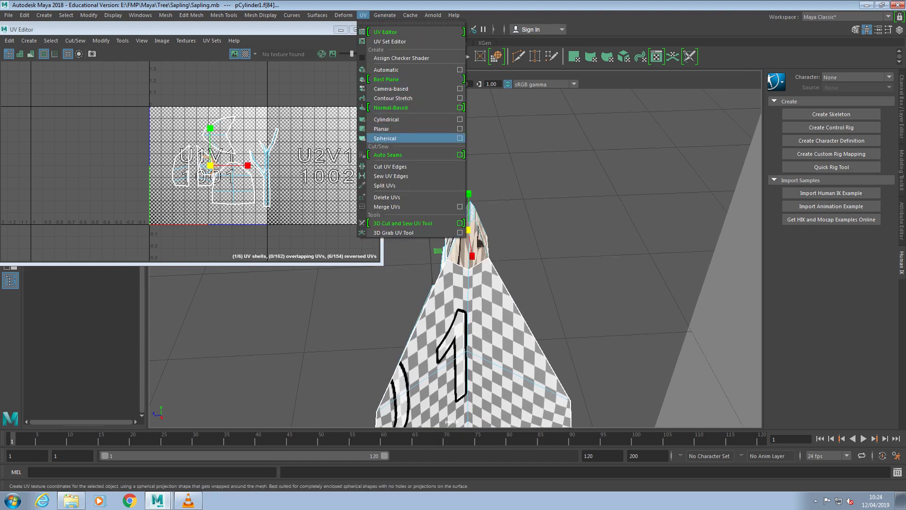
left_click(401, 128)
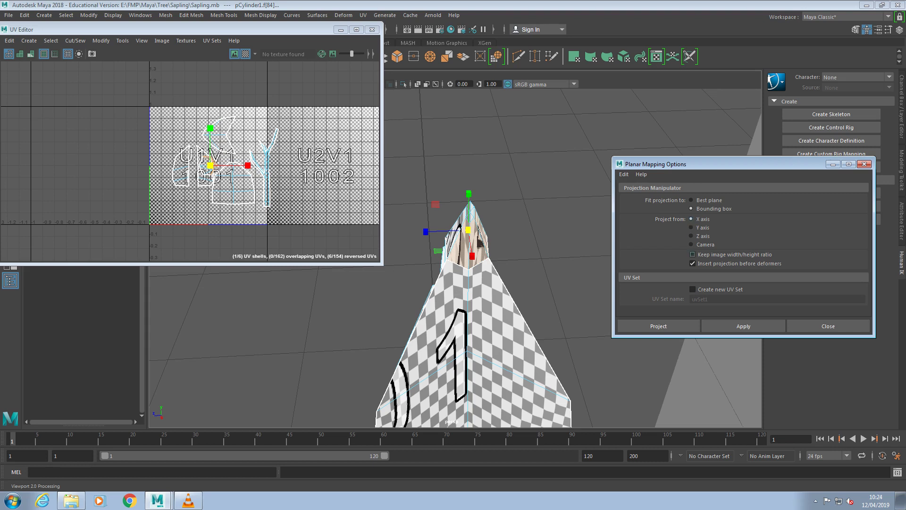
left_click(658, 326)
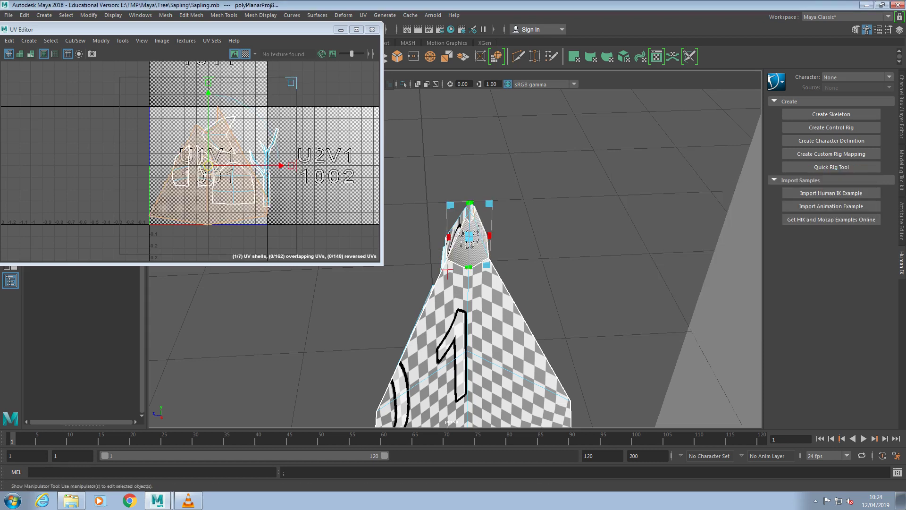
- Scale the new leaf-tip UV shell down, place it below the other shells and check the leaf's checkers
key("e")
key("r")
left_click_drag(208, 165, 202, 204)
key("w")
left_click(416, 207)
mouse_move(416, 207)
left_mouse_down("alt")
mouse_move(378, 236)
mouse_move(343, 222)
mouse_move(420, 240)
mouse_move(475, 215)
mouse_move(406, 210)
left_mouse_up("alt")
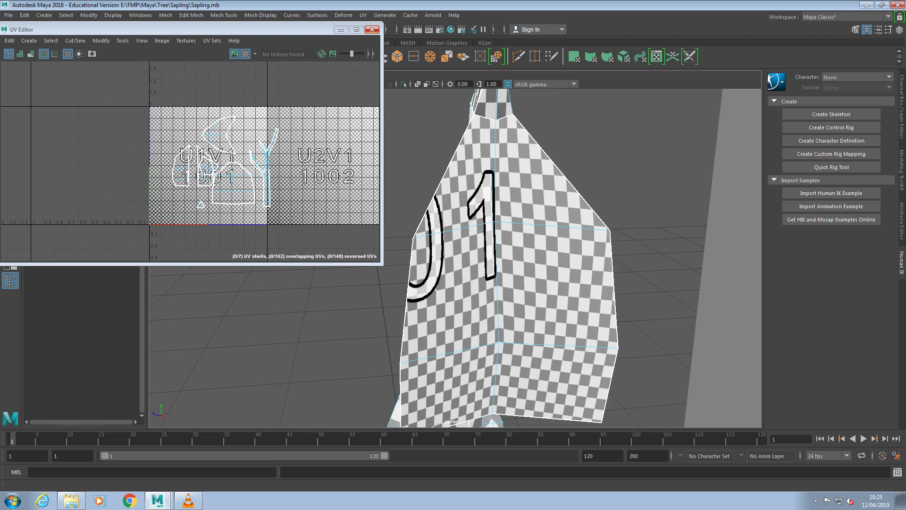
- Close the UV Editor and view the whole sapling against the reference image
left_click(372, 29)
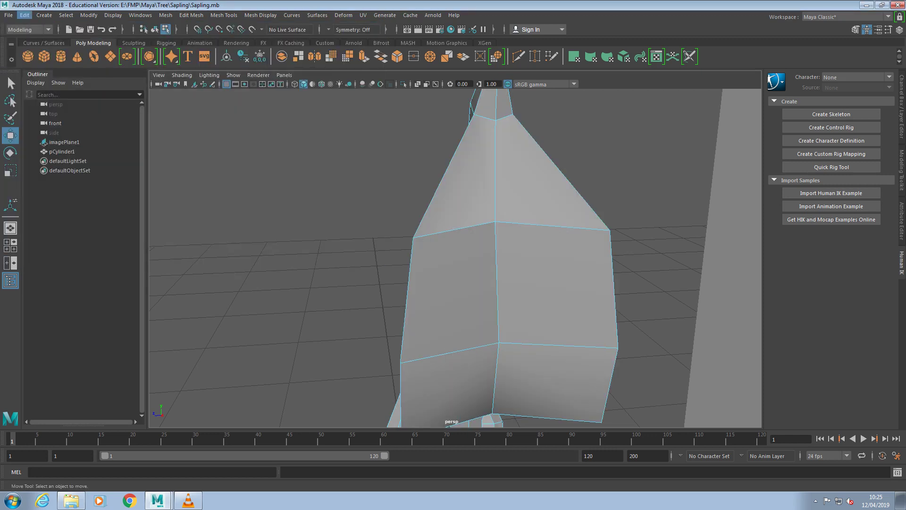
left_click(9, 14)
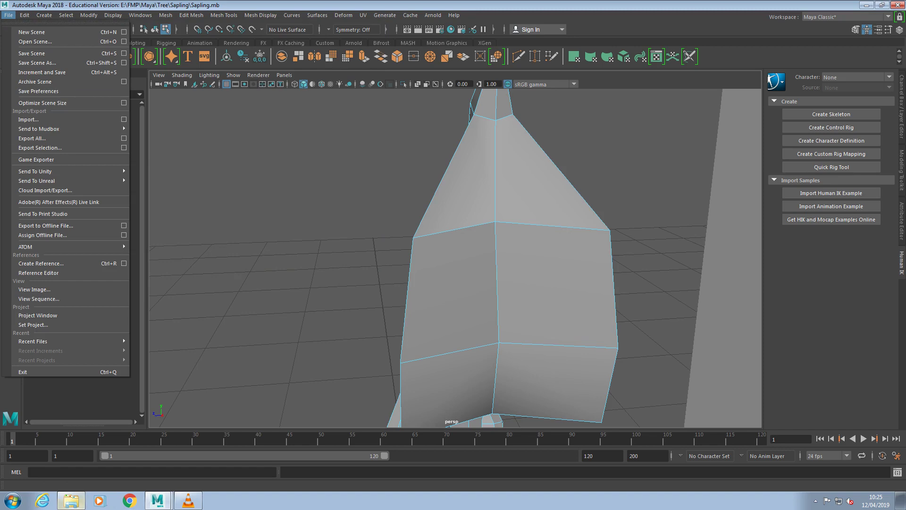
left_click(71, 500)
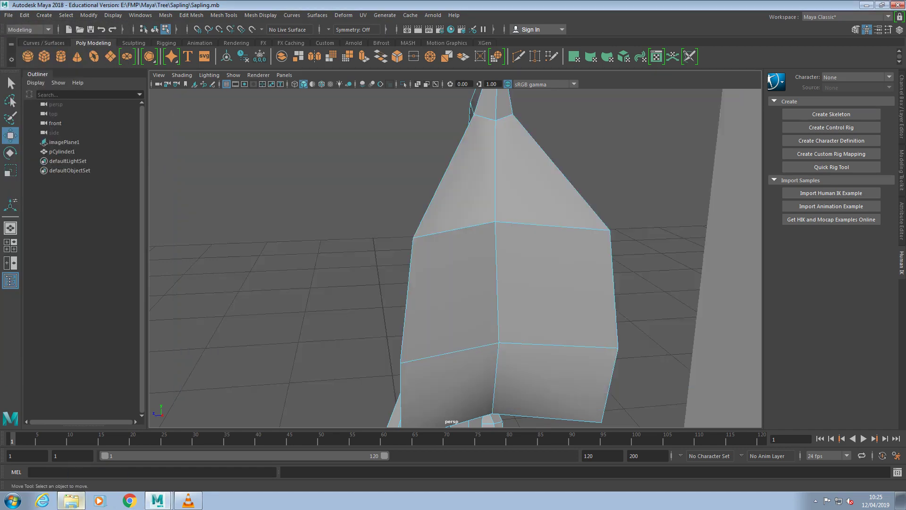
key("a")
left_click_drag(397, 255, 481, 279, "alt")
scroll(455, 258, "up", 6)
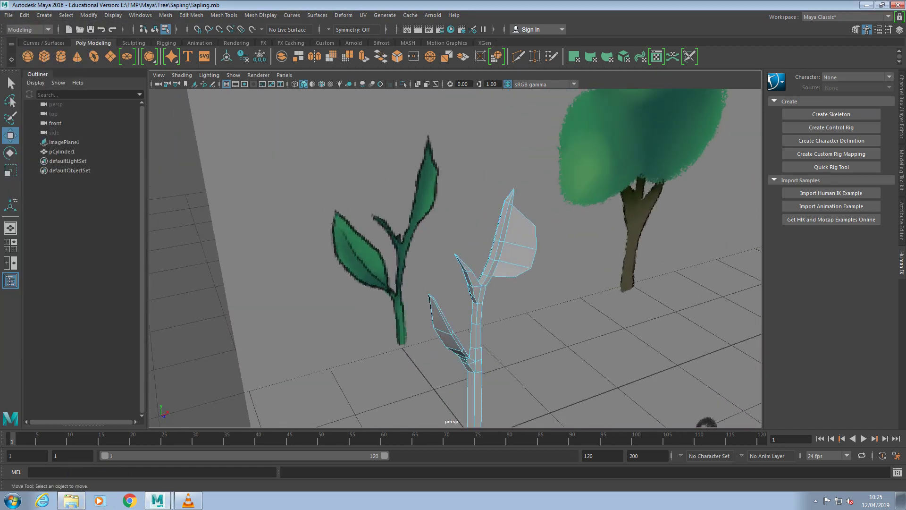
left_click_drag(455, 250, 534, 258, "alt")
- Select all faces of the sapling and save the scene
left_click(8, 14)
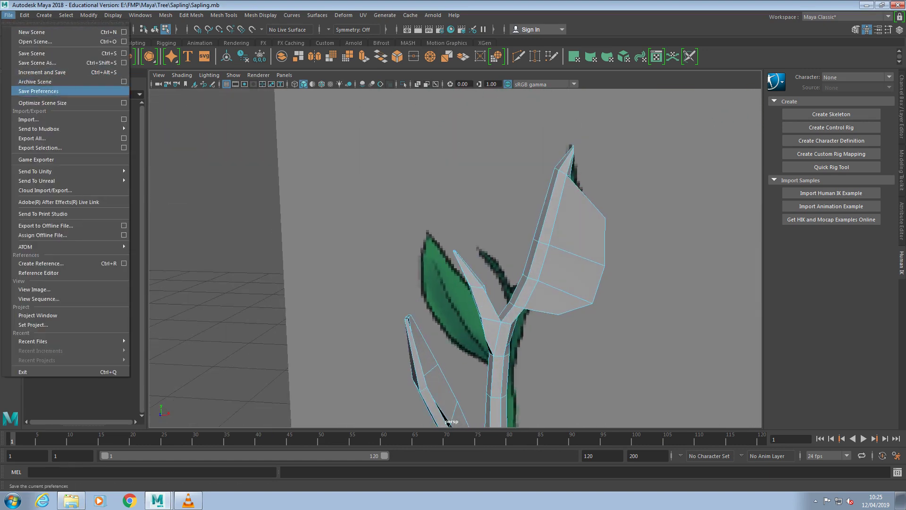
key("Escape")
scroll(455, 258, "down", 5)
left_click_drag(358, 166, 401, 255, "alt")
left_click_drag(388, 249, 350, 333)
left_click_drag(389, 367, 550, 194)
left_click_drag(472, 293, 433, 177, "alt")
left_click(8, 14)
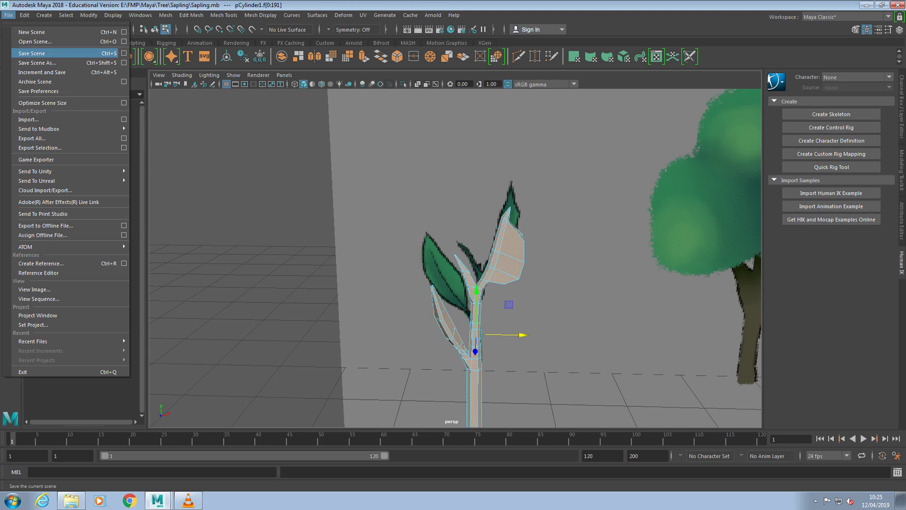
left_click(31, 53)
- Duplicate the whole sapling in object mode and move the copy sideways along X, clear of the original
left_click(363, 14)
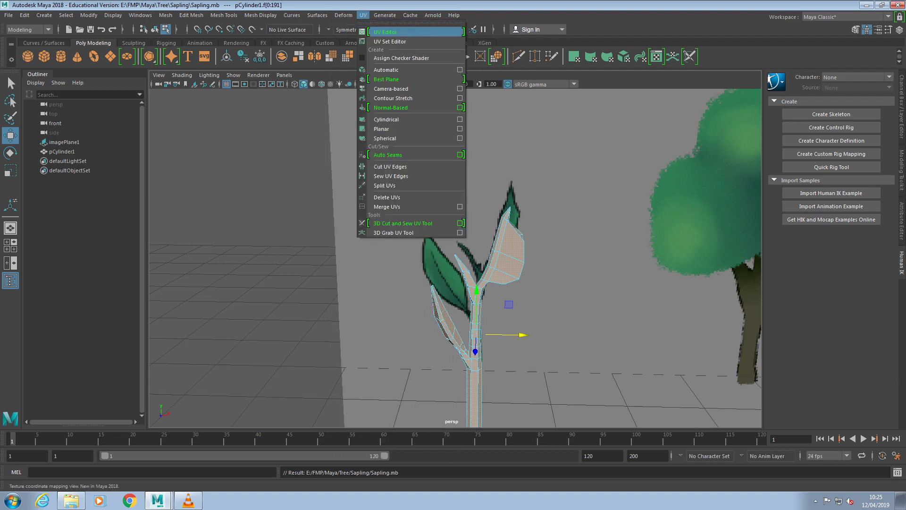
left_click(363, 15)
key("alt+d")
scroll(455, 257, "down", 3)
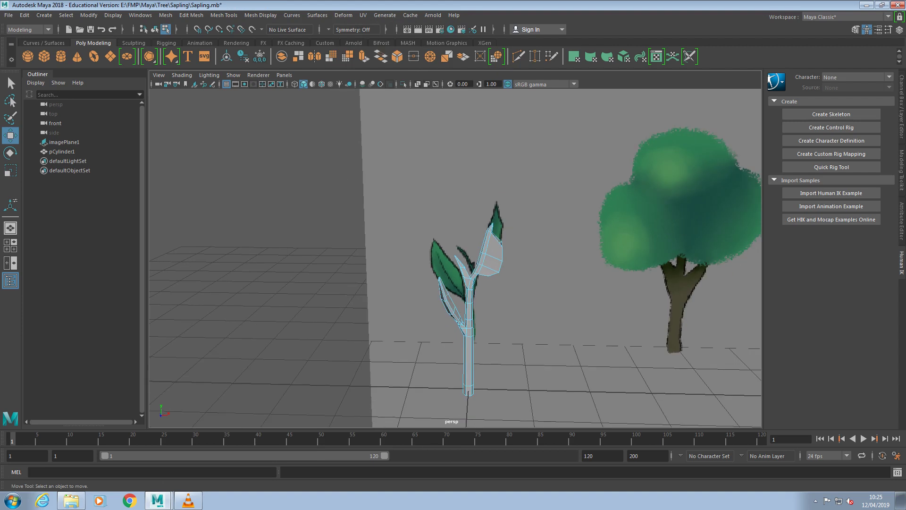
left_click_drag(411, 422, 534, 232)
right_click_drag(481, 228, 519, 216)
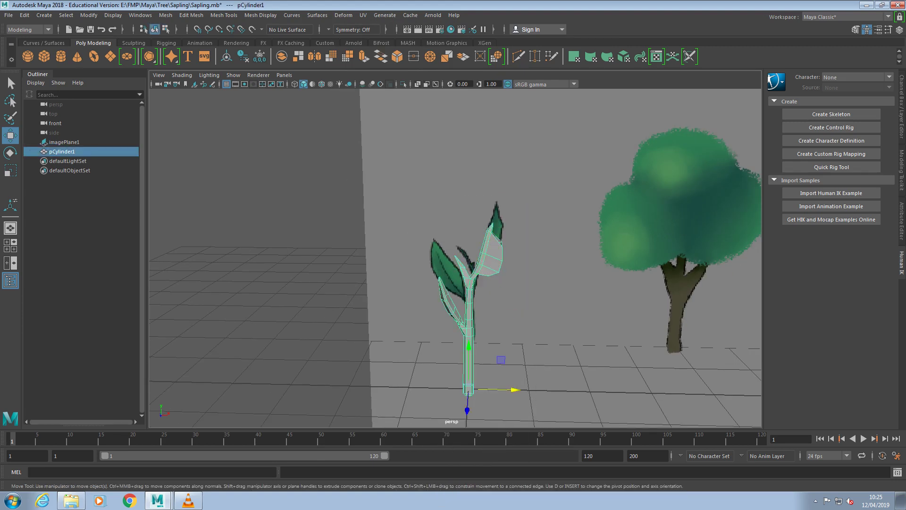
key("ctrl+d")
left_click_drag(515, 390, 450, 388)
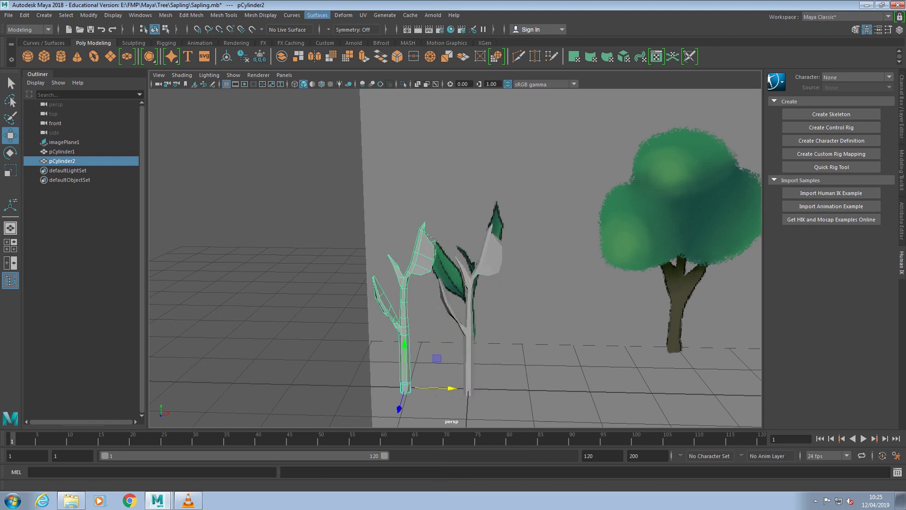
- Apply an automatic UV projection to the duplicate sapling and show its layout in the UV Editor
left_click(363, 15)
left_click(406, 70)
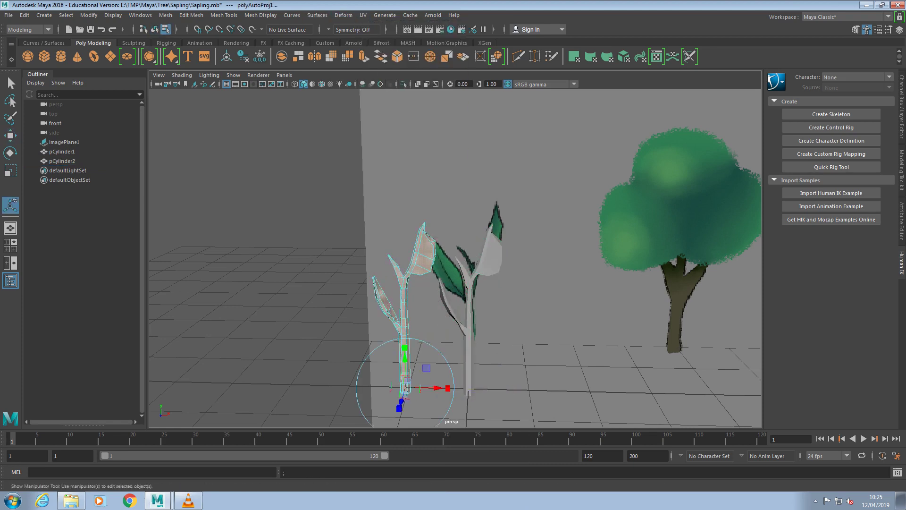
left_click(363, 16)
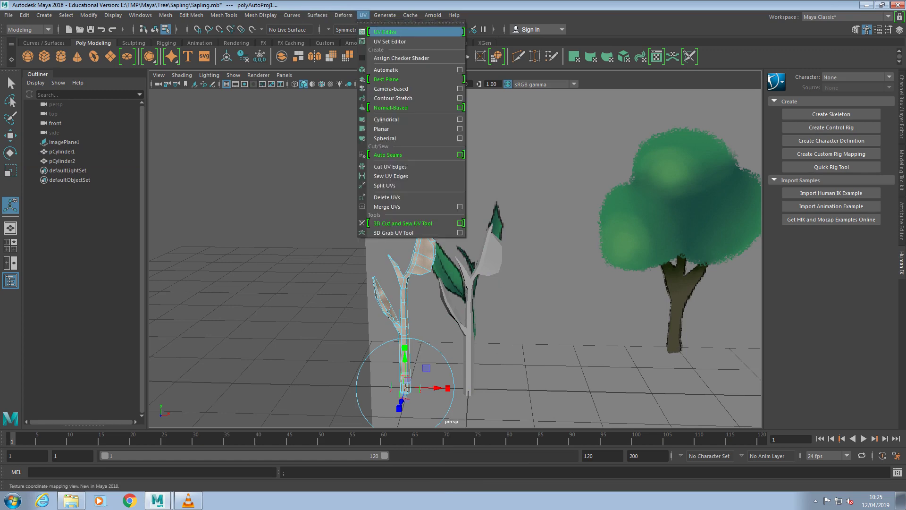
left_click(382, 30)
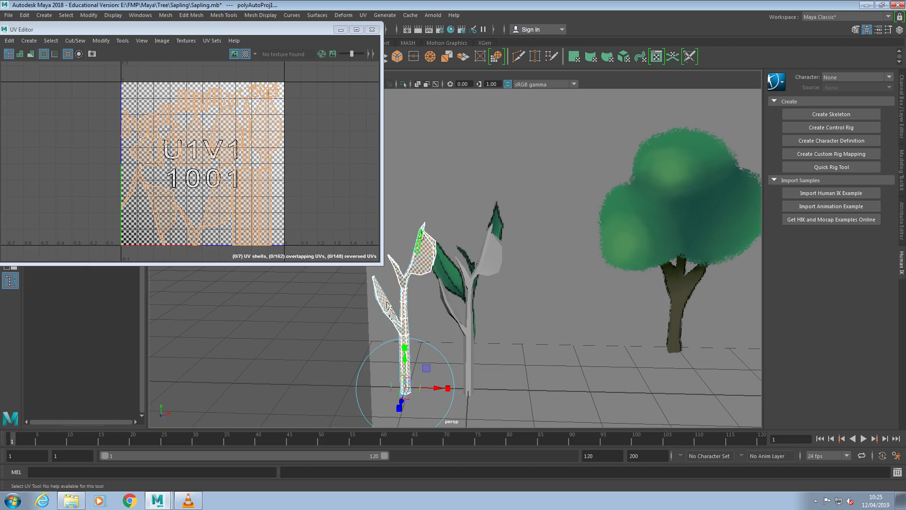
left_click(363, 16)
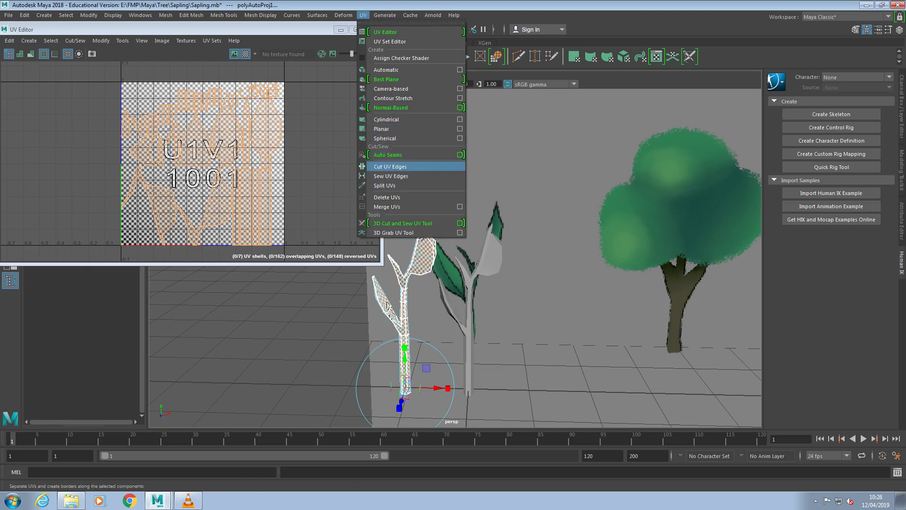
left_click(28, 40)
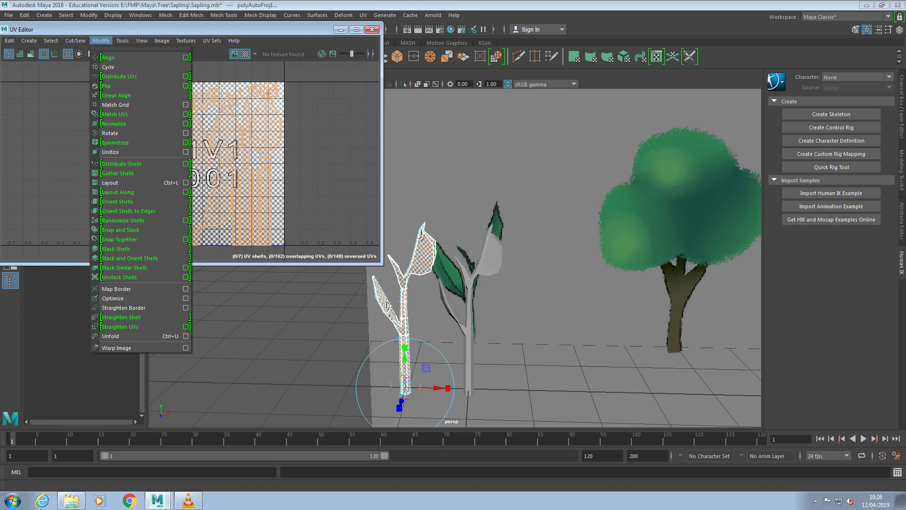
left_click(403, 307)
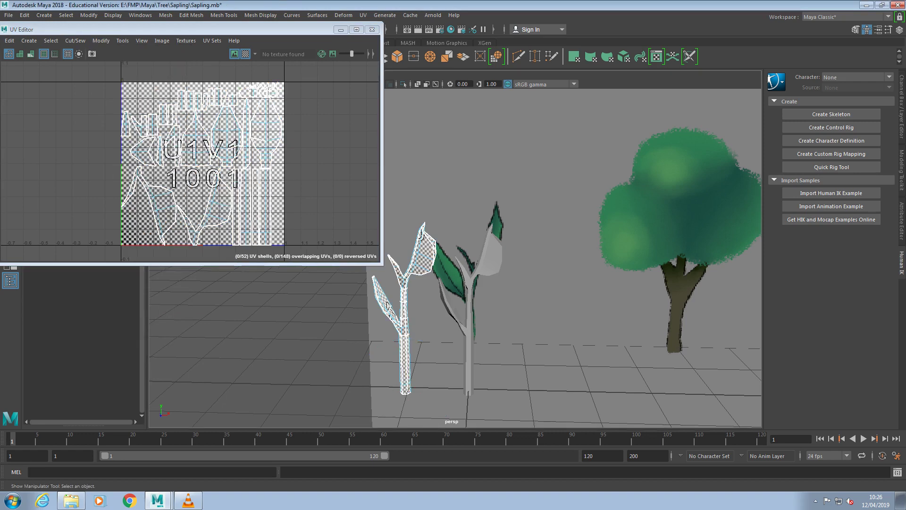
- Inspect the checker pattern on the duplicate's leaves and stem up close from several angles
scroll(520, 260, "up", 4)
left_click_drag(520, 260, 519, 269, "alt")
mouse_move(496, 284)
left_mouse_down("alt")
mouse_move(560, 241)
mouse_move(573, 208)
left_mouse_up("alt")
mouse_move(468, 176)
left_mouse_down("alt")
mouse_move(417, 197)
mouse_move(413, 331)
left_mouse_up("alt")
scroll(396, 352, "up", 4)
scroll(396, 352, "up", 3)
middle_click_drag(361, 321, 480, 242, "alt")
left_click_drag(491, 302, 373, 285, "alt")
middle_click_drag(373, 286, 435, 377, "alt")
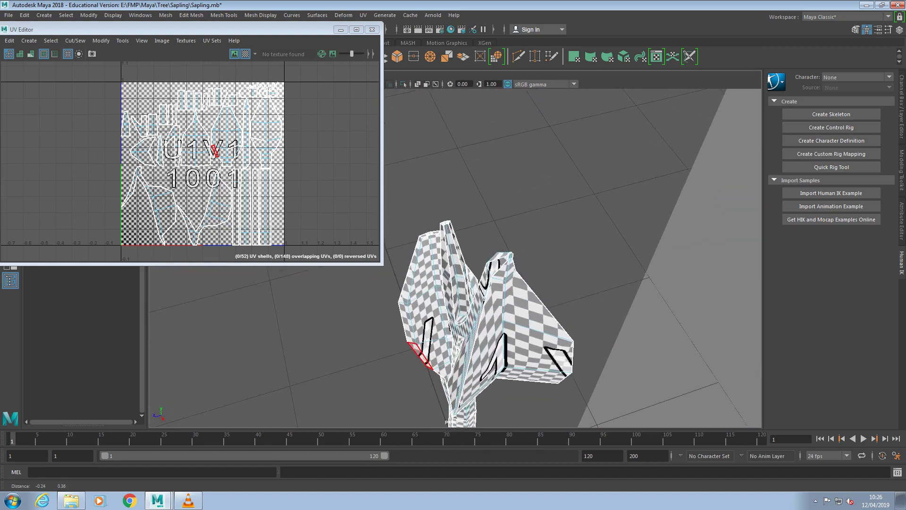
- Select two neighbouring inner leaf faces on the duplicate to locate their UVs, and examine the leaf's checkers from other sides
left_click_drag(509, 325, 457, 330, "alt")
left_click(465, 295)
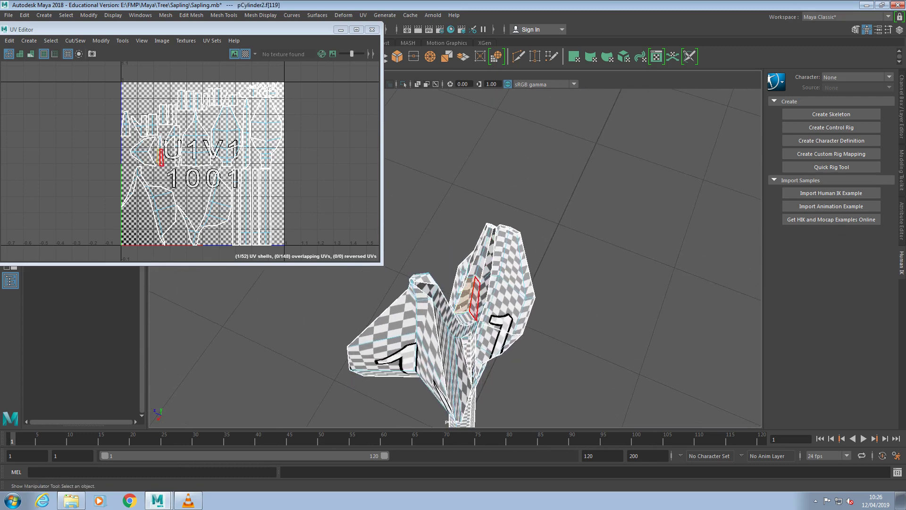
left_click(474, 299, "shift")
left_click_drag(466, 348, 406, 372, "alt")
left_click_drag(571, 311, 662, 293, "alt")
left_click_drag(590, 265, 477, 316, "alt")
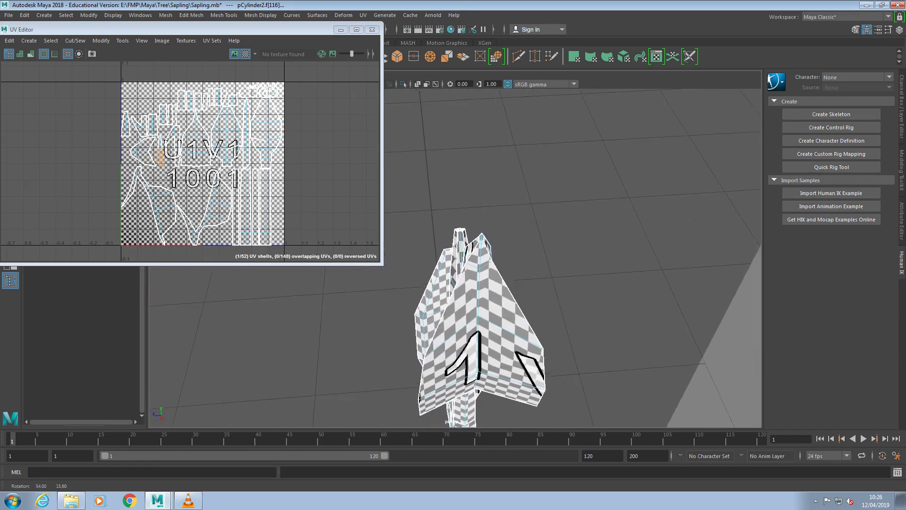
scroll(495, 307, "up", 3)
left_click_drag(519, 293, 552, 241, "alt")
- Compare the UV layouts and checker patterns of the original sapling and the automatically mapped duplicate
left_click(487, 321)
scroll(455, 311, "down", 5)
double_click(557, 307)
scroll(331, 208, "down", 6)
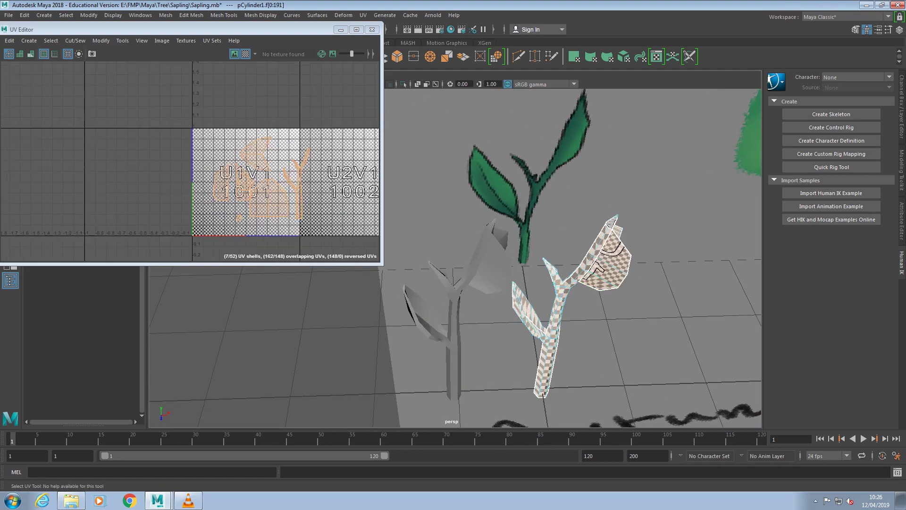
scroll(331, 206, "up", 7)
scroll(173, 193, "down", 5)
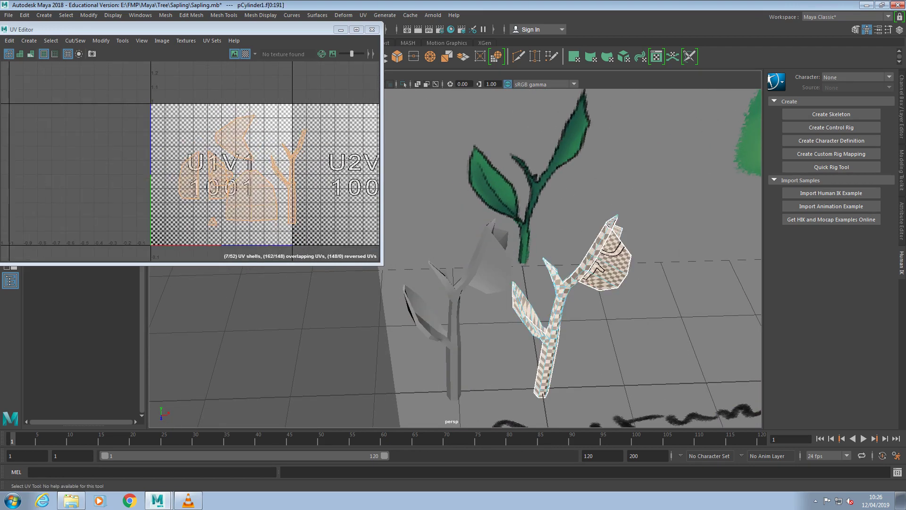
scroll(244, 198, "up", 3)
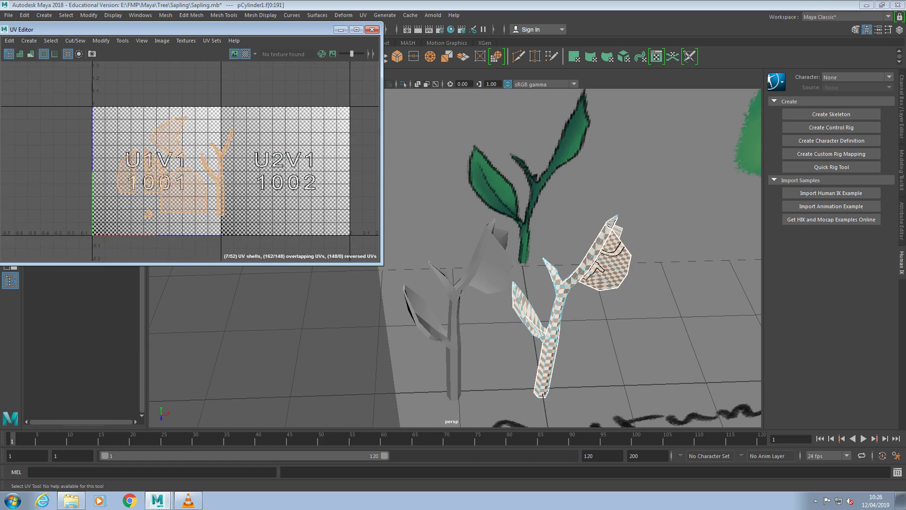
left_click(454, 331)
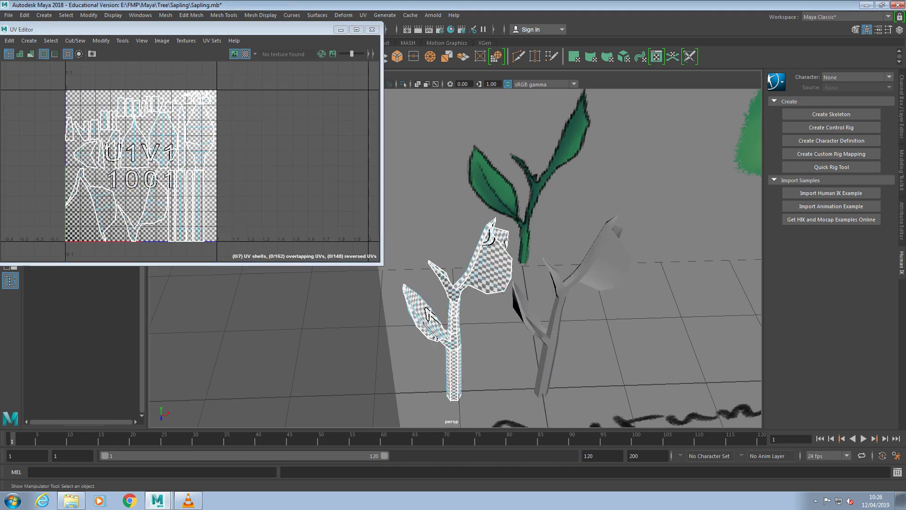
left_click(551, 314)
key("alt+d")
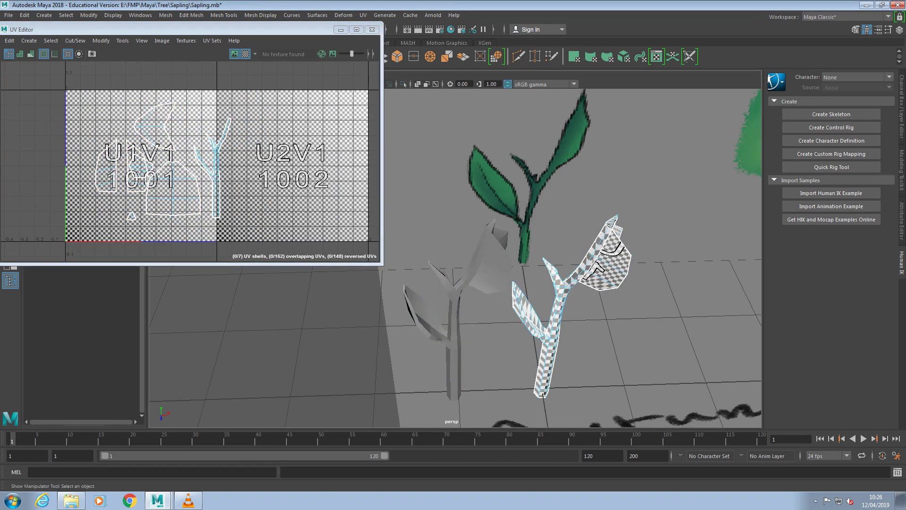
key("ctrl+z")
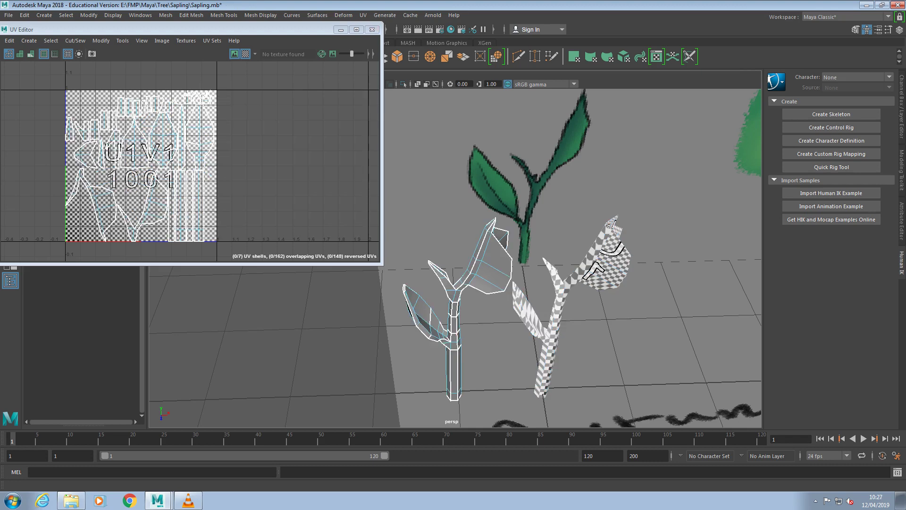
- Close the UV Editor and delete the original sapling, keeping the duplicate
left_click(372, 29)
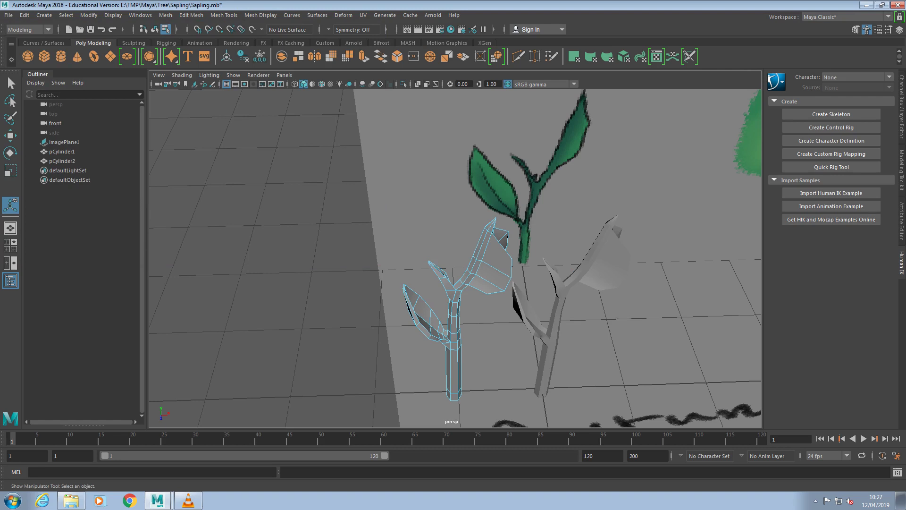
right_click_drag(450, 241, 495, 203)
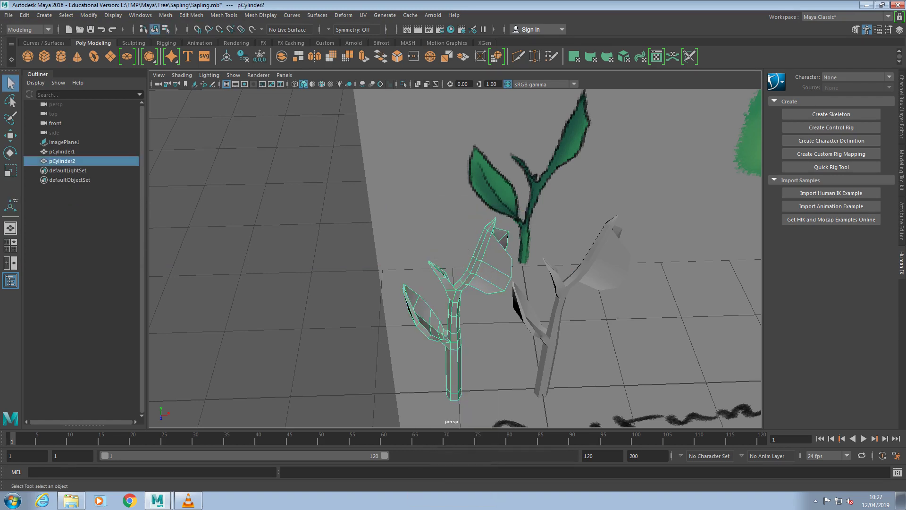
left_click(596, 263)
key("Delete")
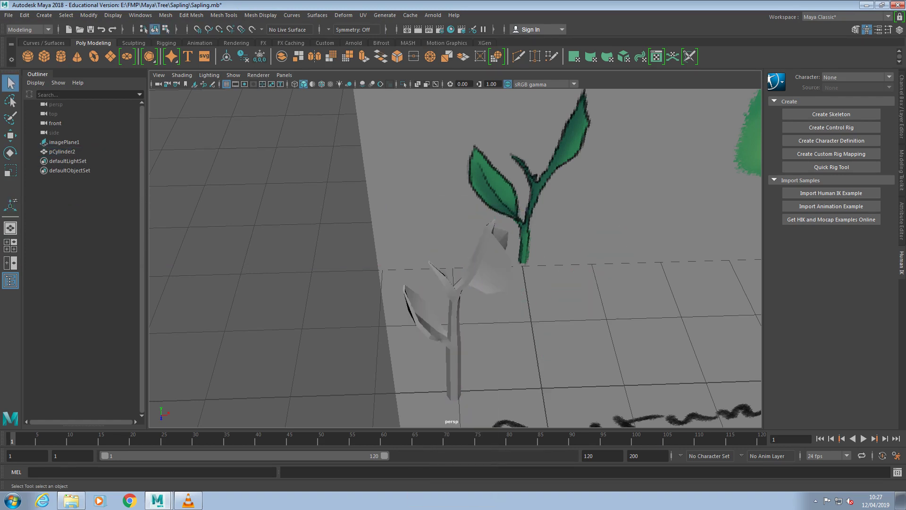
- Move the duplicate sapling along X to the original's place, snapped to the grid
left_click(454, 321)
key("w")
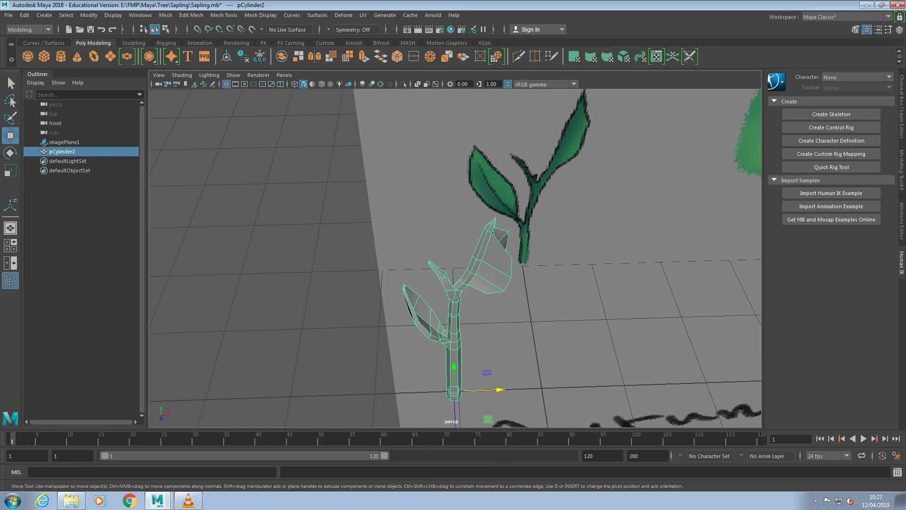
left_click_drag(491, 390, 586, 387)
key("x")
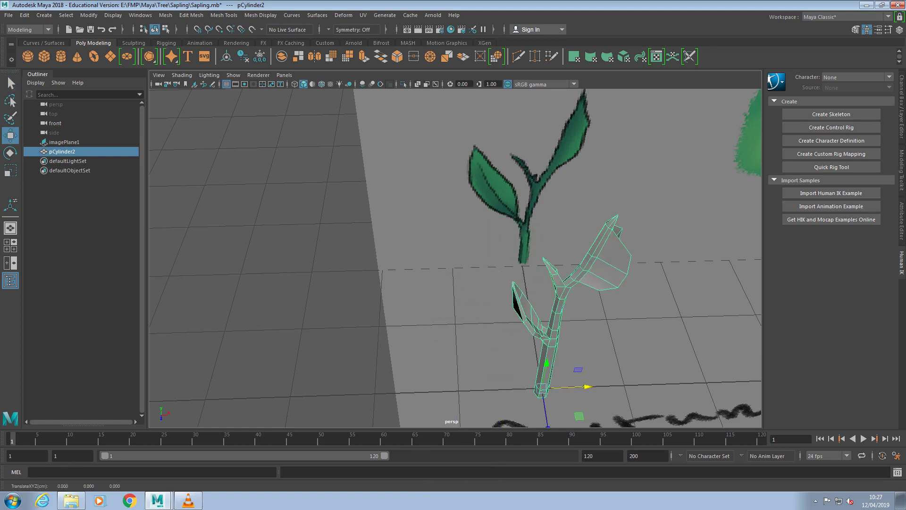
- Save the scene and switch to VLC media player
left_click(8, 14)
left_click(29, 53)
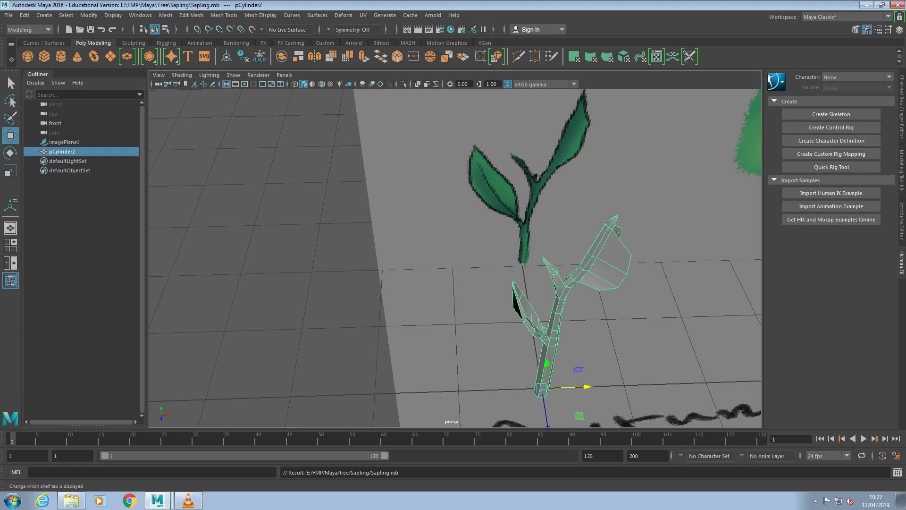
scroll(455, 257, "down", 6)
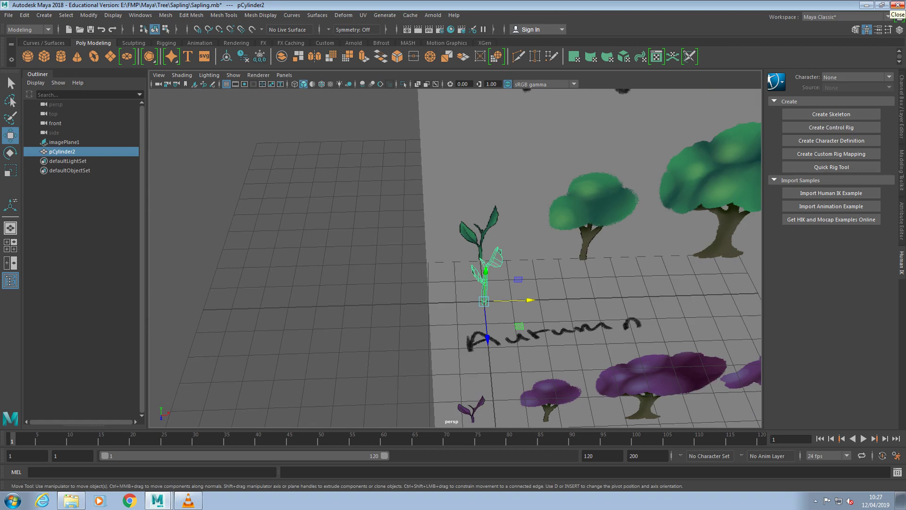
left_click(188, 501)
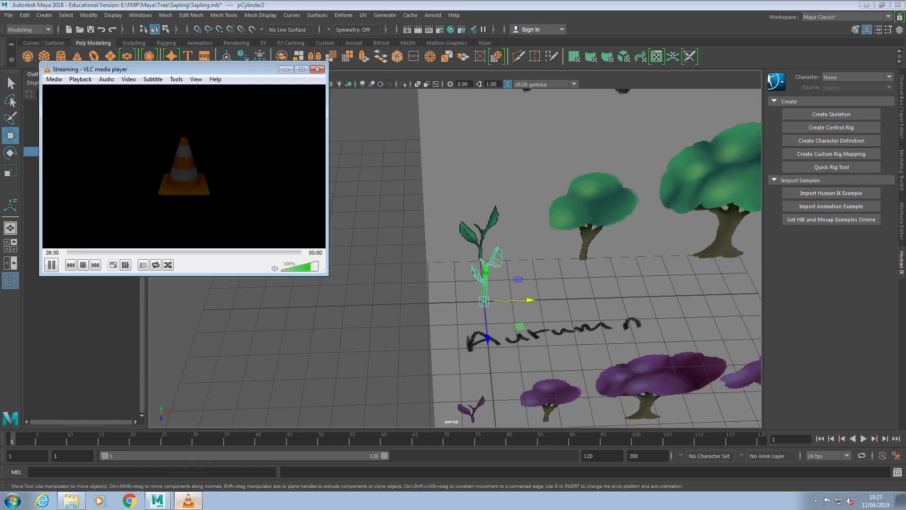